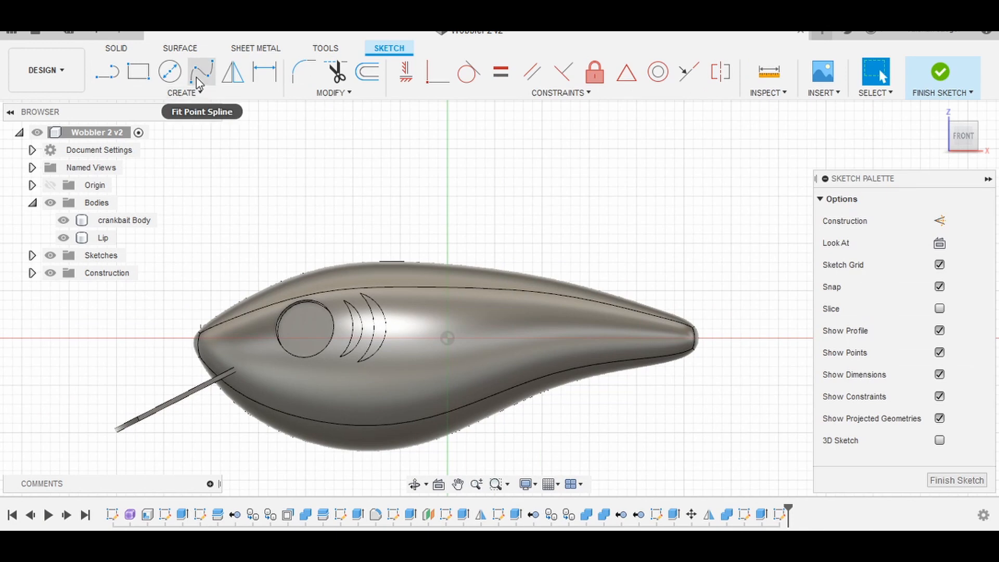
- Sketch a three-point fit point spline behind the gill marks, curving from the upper back down to the belly edge
left_click(201, 71)
scroll(387, 253, "up", 4)
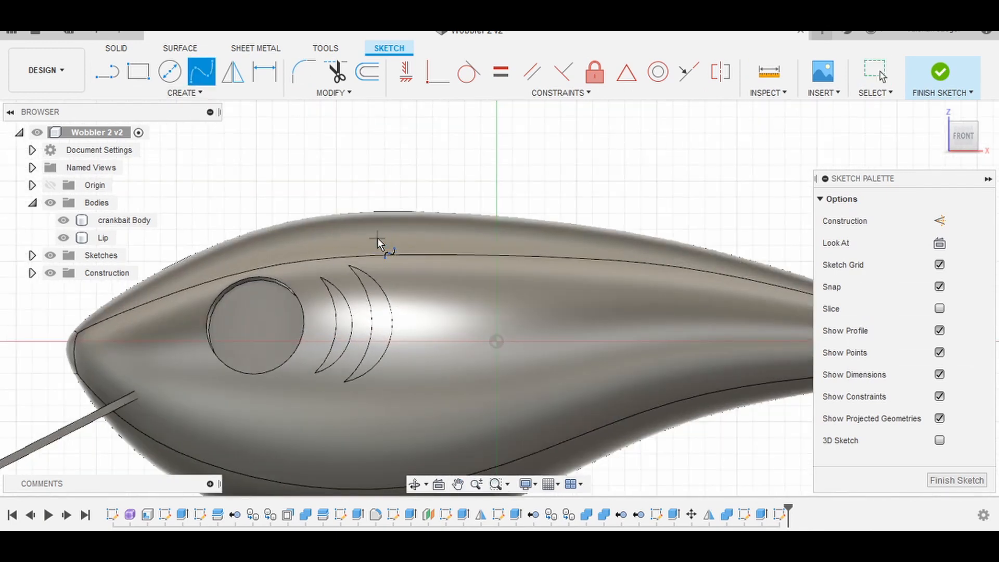
left_click(407, 282)
scroll(321, 473, "up", 2)
left_click(315, 445)
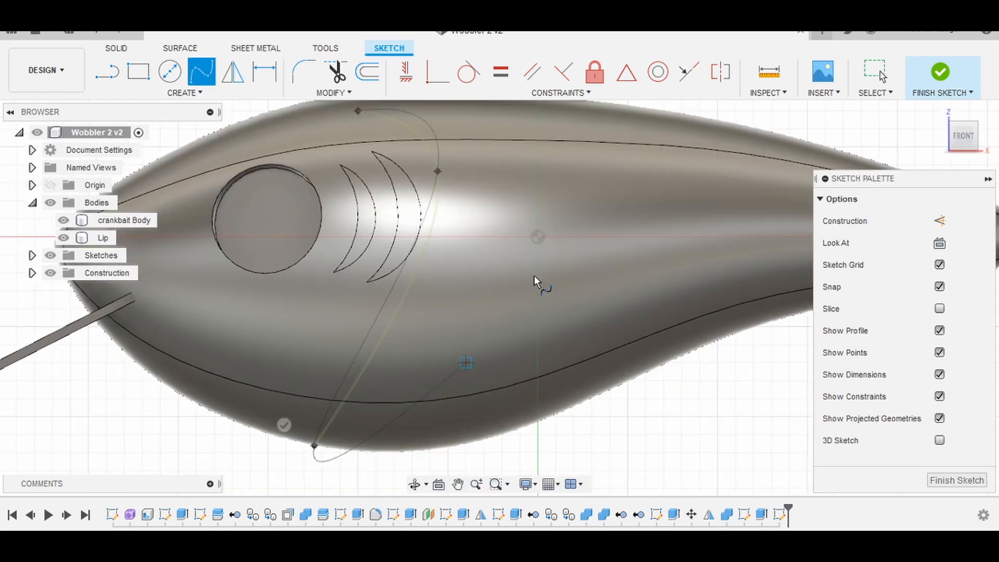
left_click(285, 424)
- Trace a fit point spline just inside the body's upper edge line, from in front of the gill spline to the tail
scroll(299, 231, "up", 8)
left_click(192, 330)
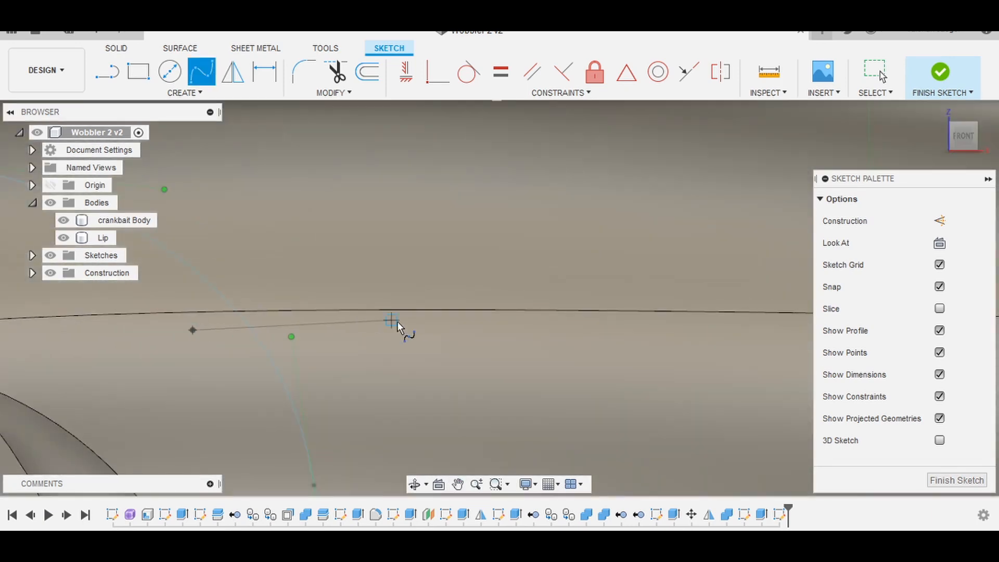
left_click(393, 320)
left_click(690, 320)
middle_click_drag(701, 360, 144, 353)
left_click(575, 324)
middle_click_drag(579, 354, 186, 328)
left_click(563, 329)
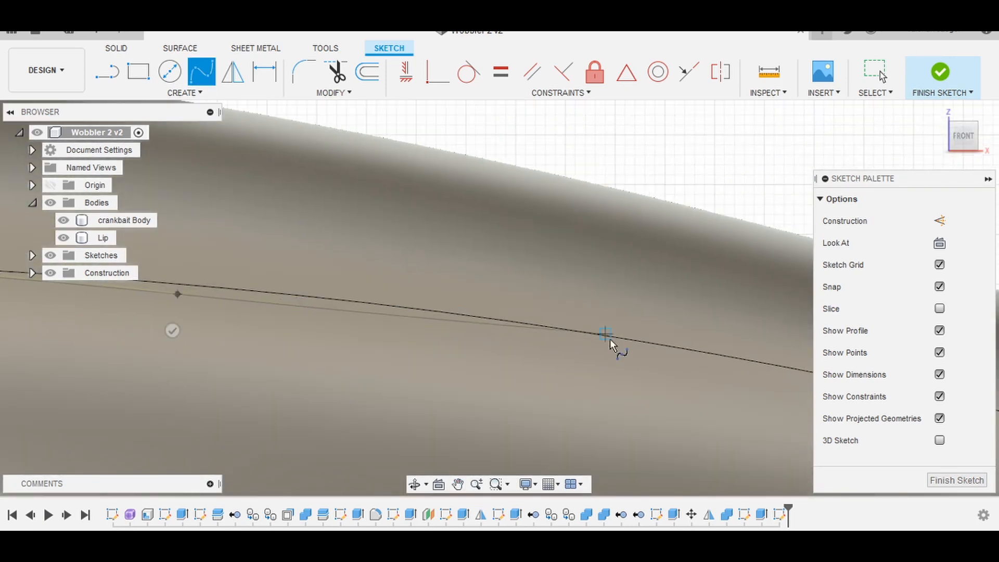
left_click(772, 375)
middle_click_drag(775, 396, 193, 293)
left_click(704, 399)
middle_click_drag(801, 444, 334, 294)
left_click(545, 347)
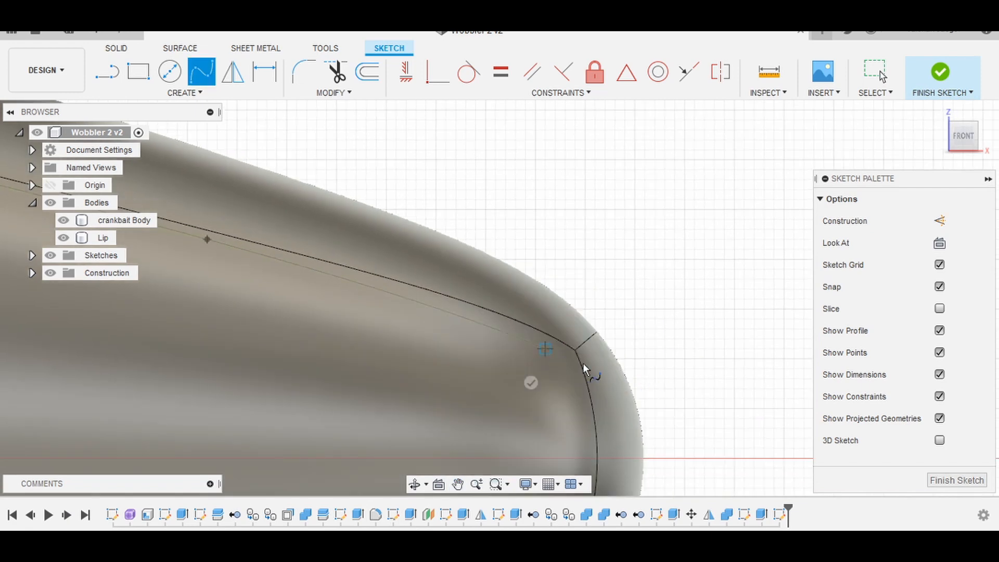
left_click(757, 465)
key("Return")
- Sketch a fit point spline down the tail end just inside its edge, crossing the upper and lower edge lines
middle_click_drag(602, 362, 680, 267)
left_click(541, 116)
left_click(577, 236)
left_click(556, 445)
left_click(576, 445)
- Trace a fit point spline just inside the body's lower edge line, from beyond the tail forward past the gill spline
middle_click_drag(668, 307, 749, 250)
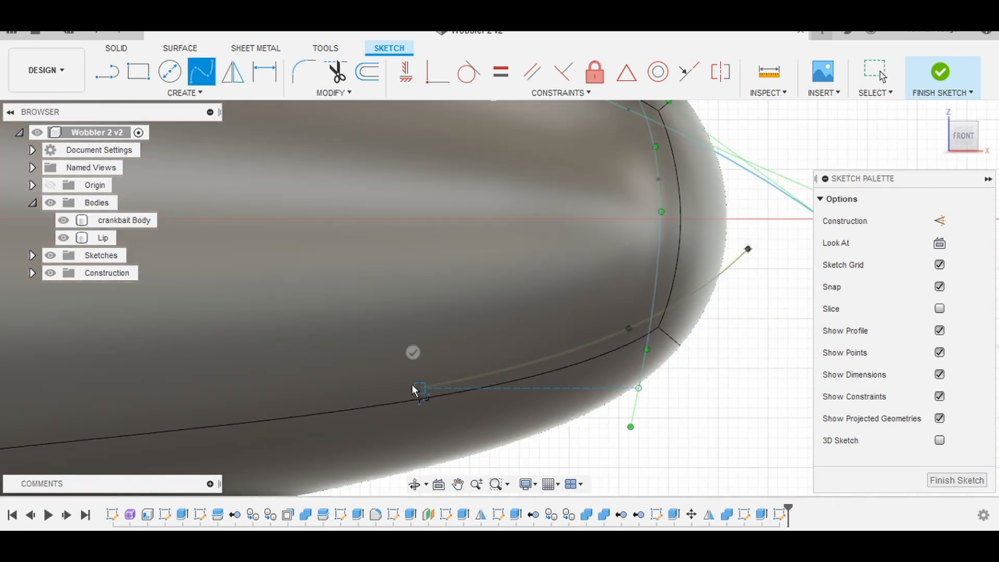
left_click(412, 386)
middle_click_drag(413, 386, 801, 292)
left_click(512, 393)
middle_click_drag(385, 392, 738, 183)
left_click(291, 355)
middle_click_drag(262, 346, 744, 167)
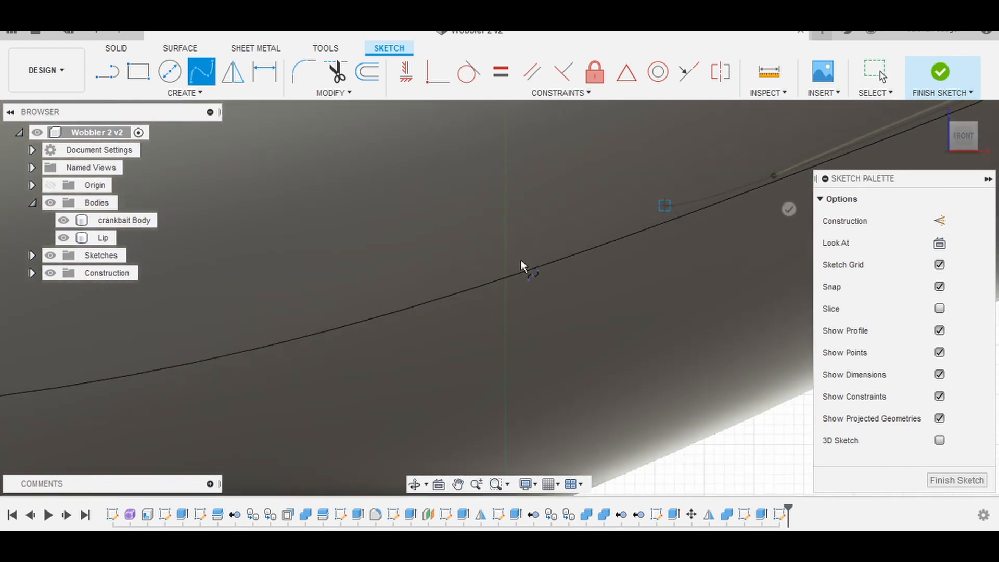
left_click(280, 342)
middle_click_drag(281, 342, 732, 253)
left_click(337, 320)
middle_click_drag(338, 319, 789, 324)
left_click(246, 314)
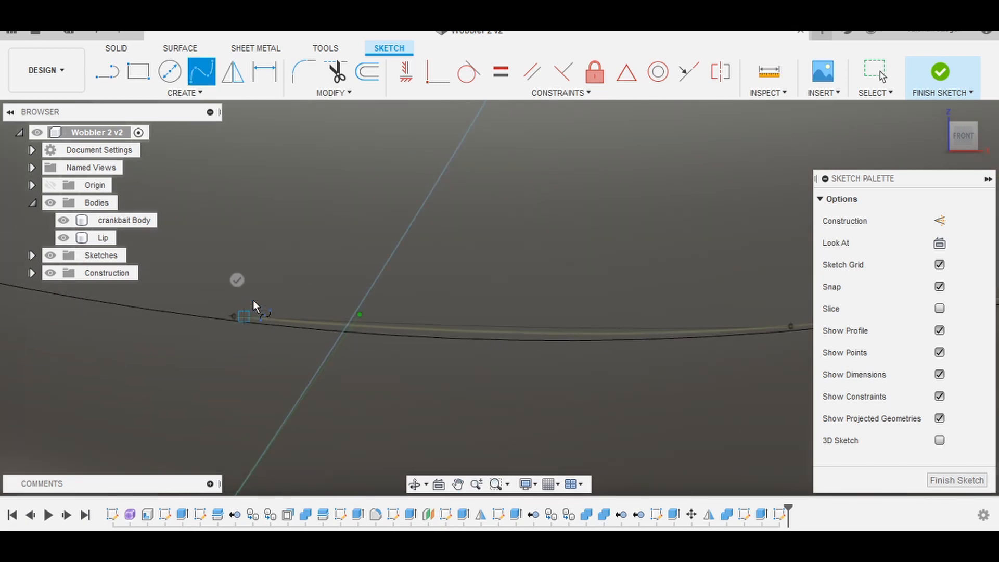
left_click(236, 280)
- Hide the Lip and crankbait Body bodies so only the sketch curves are shown
scroll(232, 364, "down", 10)
scroll(598, 389, "up", 1)
middle_click_drag(636, 406, 809, 472)
scroll(646, 391, "down", 1)
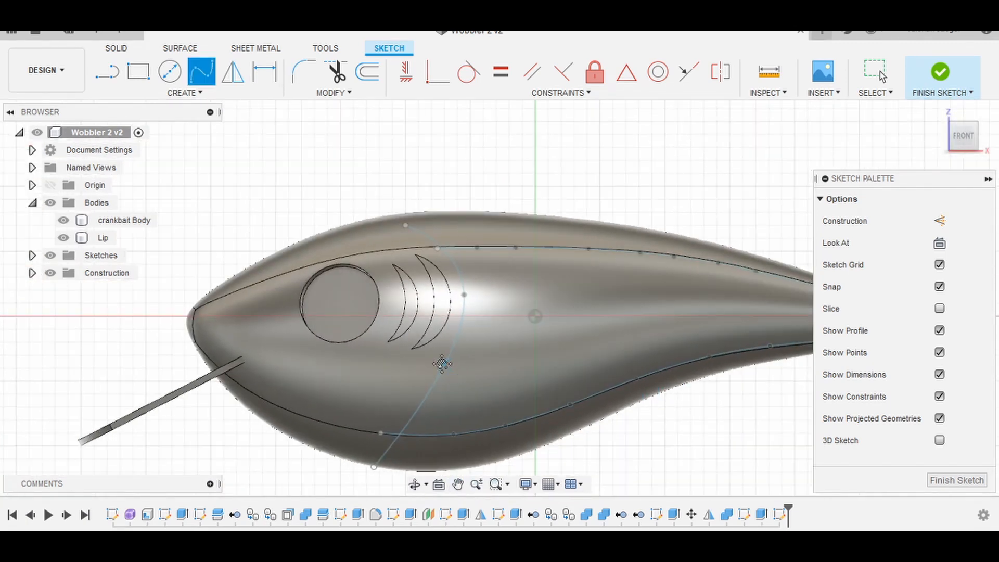
middle_click_drag(419, 344, 389, 311)
left_click(63, 238)
left_click(64, 220)
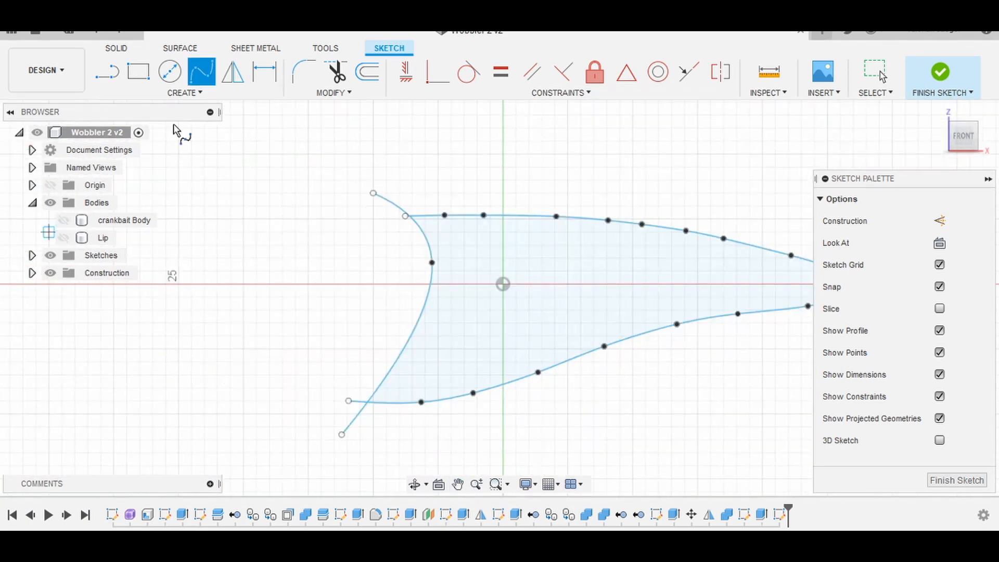
- Draw a 3-point arc about 2 mm tall, bulging toward the tail, at the front end of the lower spline
left_click(184, 93)
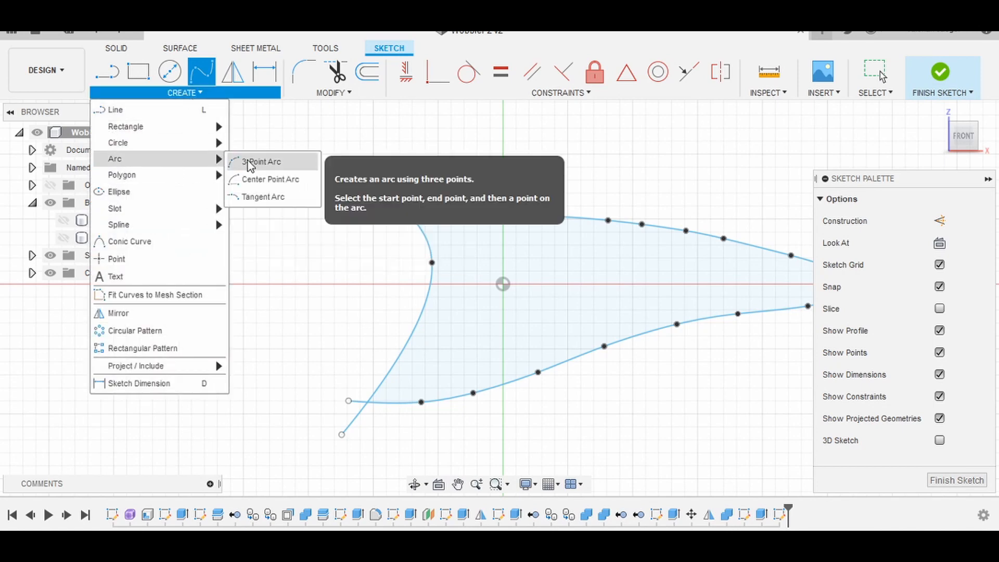
left_click(245, 160)
scroll(442, 392, "up", 3)
scroll(437, 392, "up", 1)
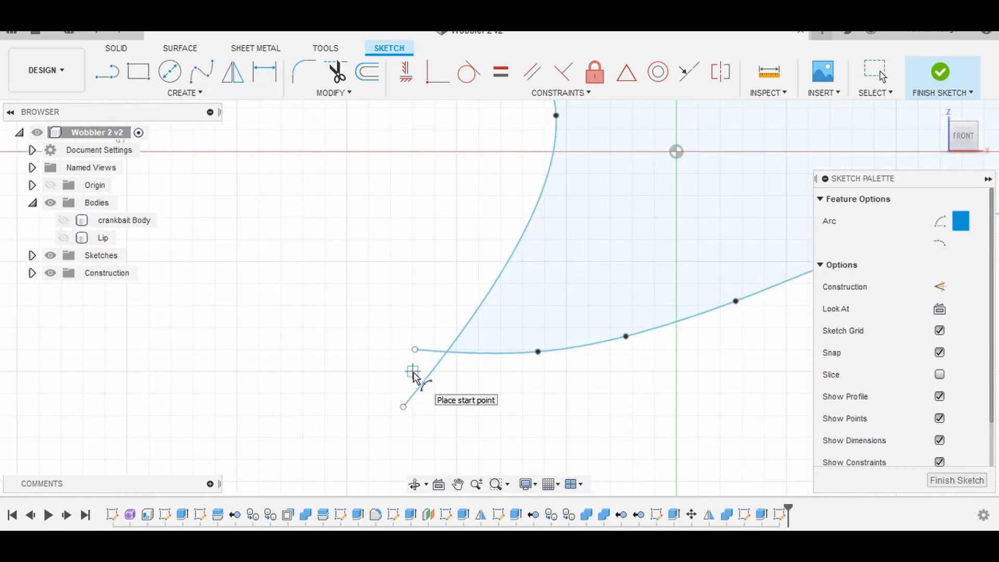
left_click(413, 371)
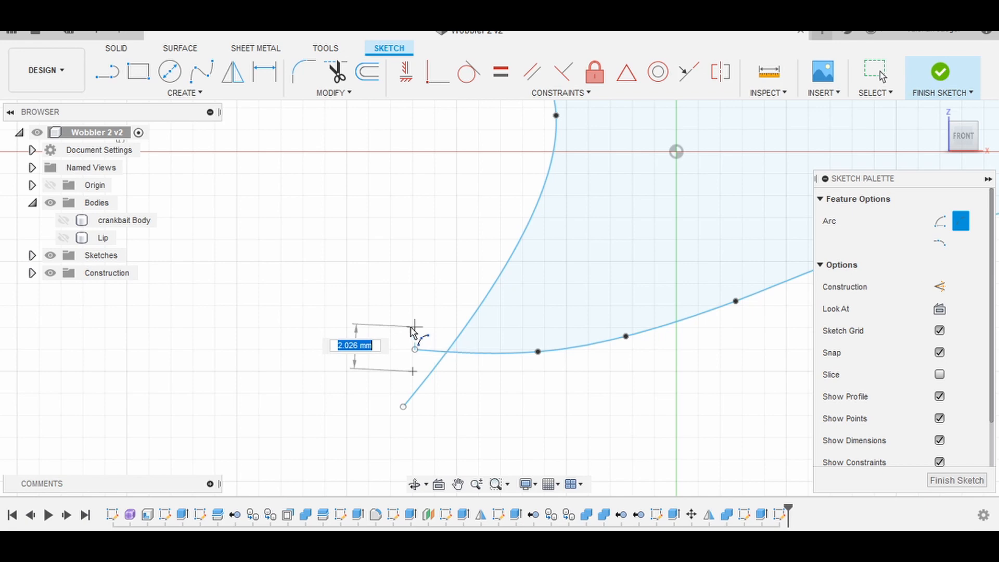
scroll(414, 334, "up", 1)
scroll(420, 335, "up", 2)
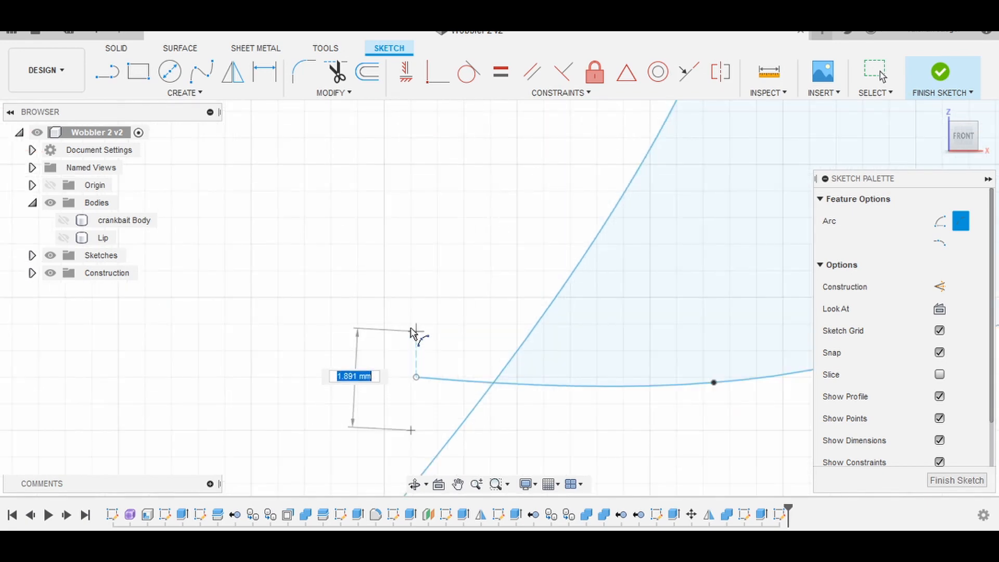
left_click(411, 324)
scroll(438, 379, "up", 3)
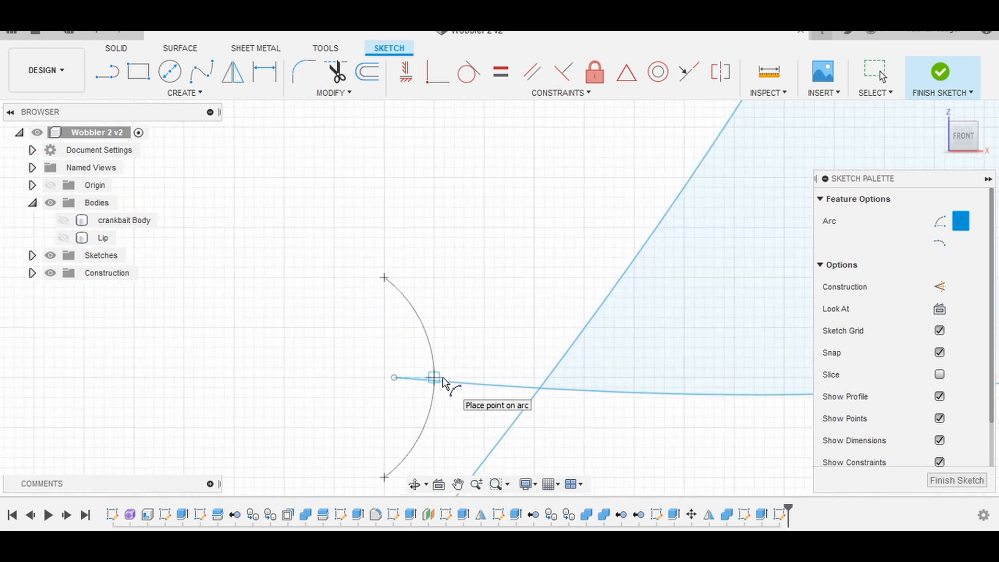
left_click(437, 378)
scroll(411, 315, "down", 3)
scroll(430, 294, "down", 1)
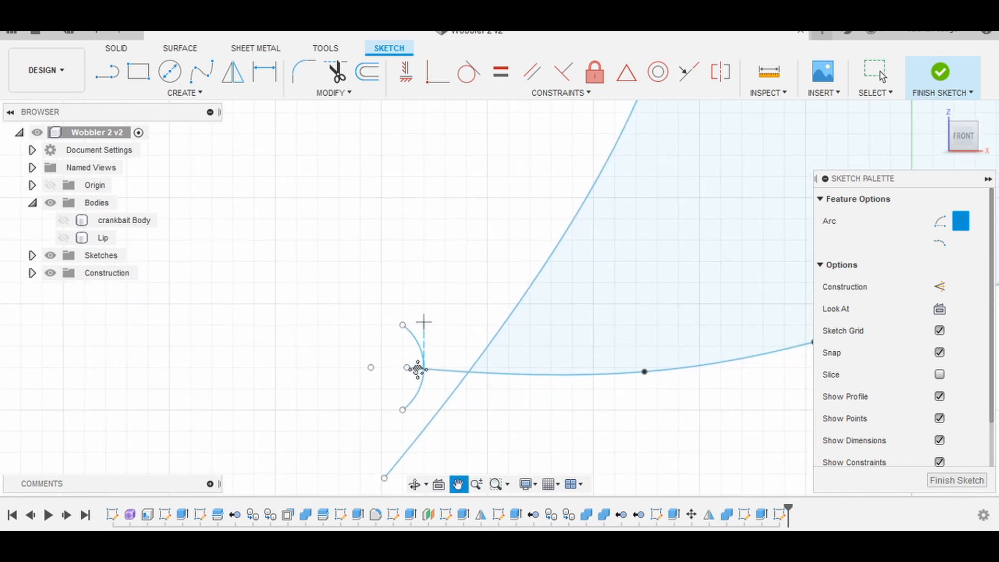
left_click(396, 294)
left_click(396, 311)
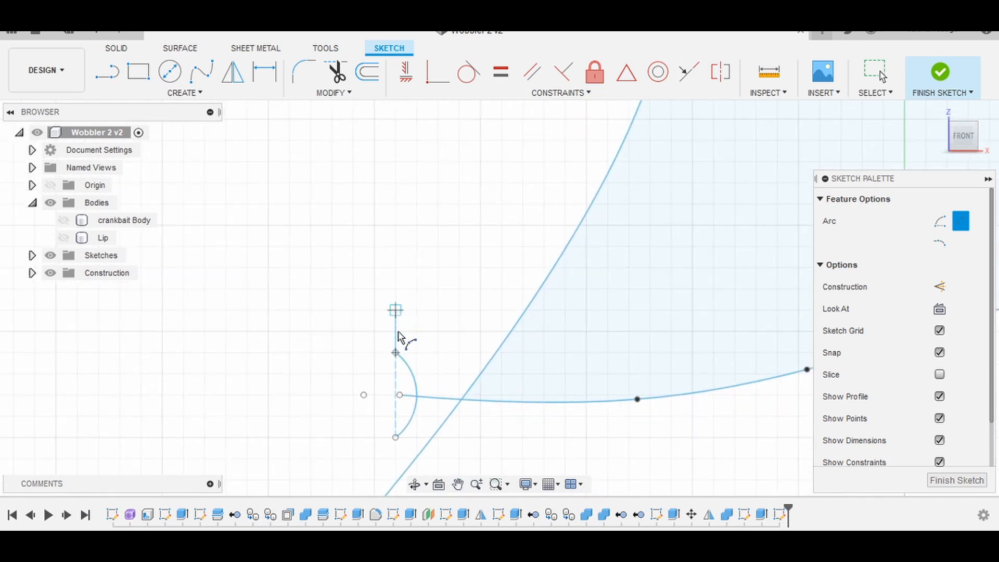
key("Escape")
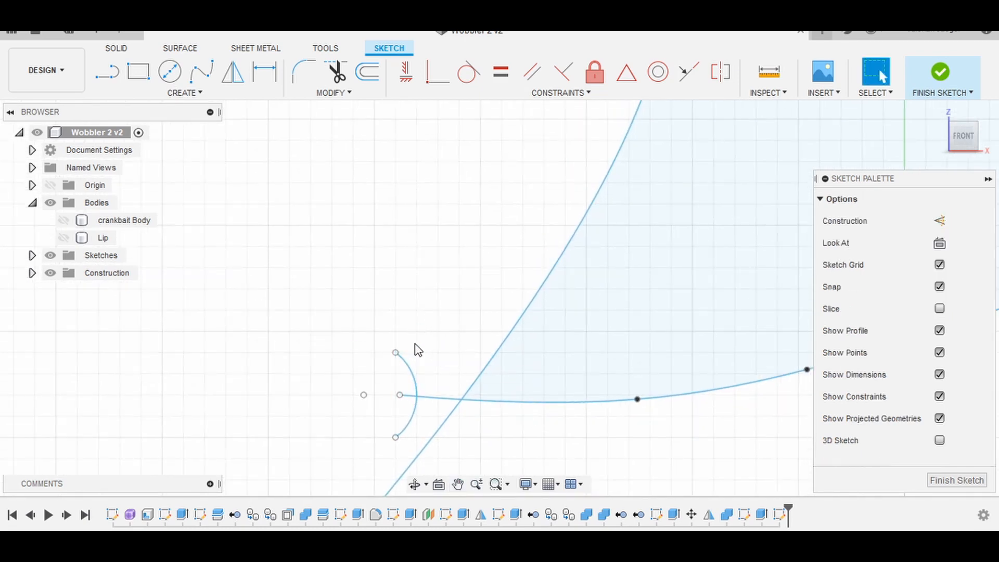
- Stack two more 3-point arcs, each about 2 mm tall, end to end above the first arc
left_click(183, 92)
mouse_move(116, 158)
left_click(267, 161)
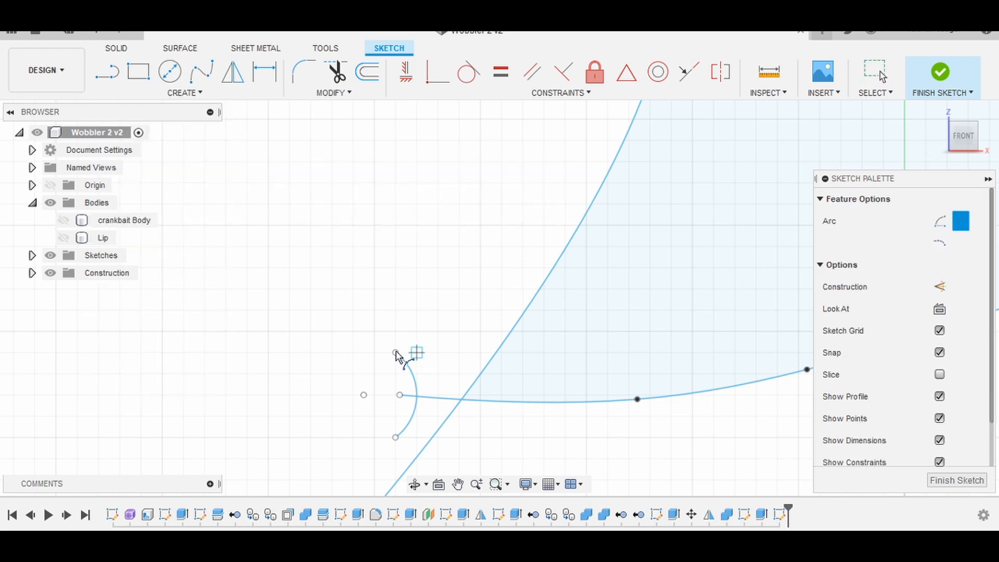
left_click(396, 352)
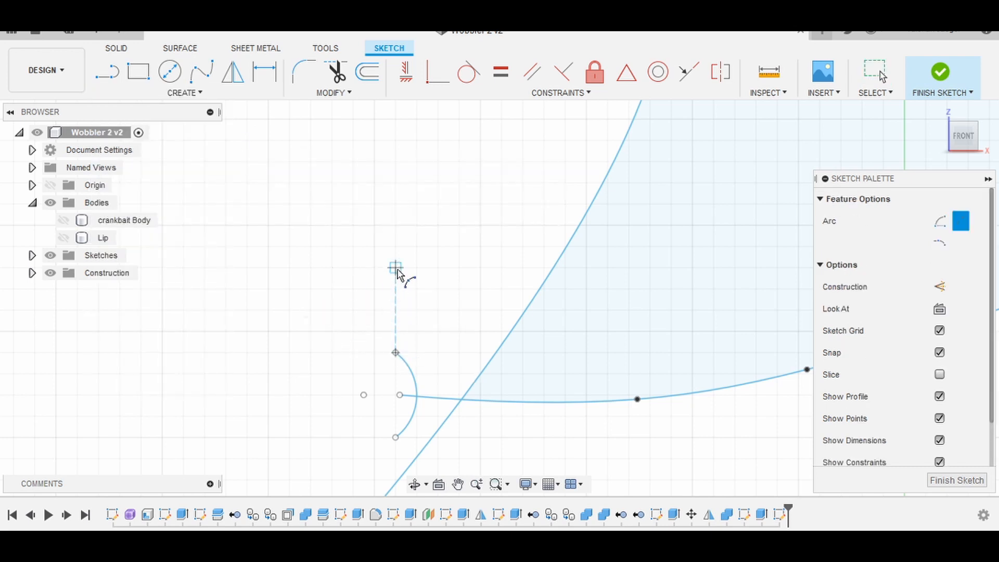
left_click(418, 312)
middle_click_drag(436, 313, 436, 400)
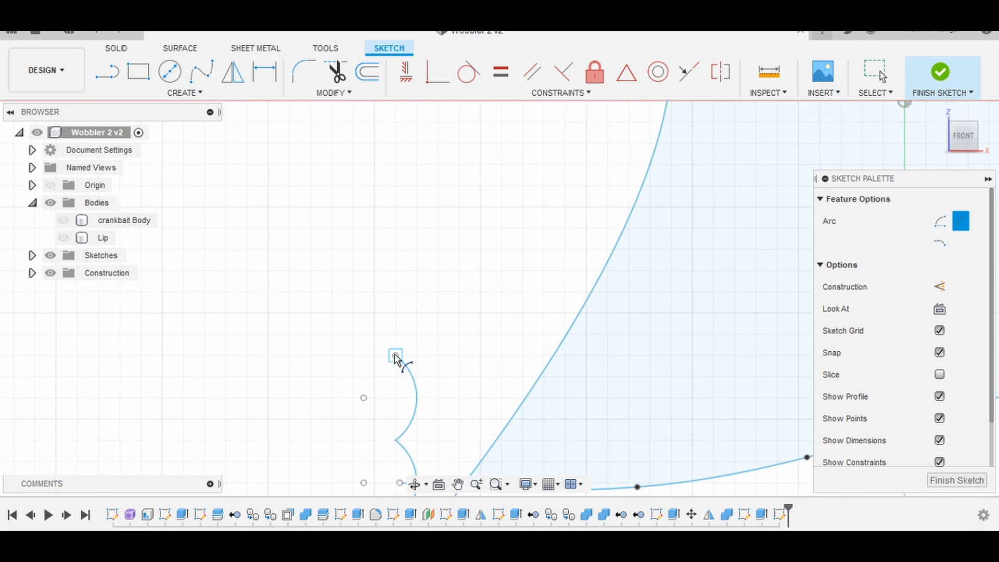
left_click(395, 356)
left_click(396, 271)
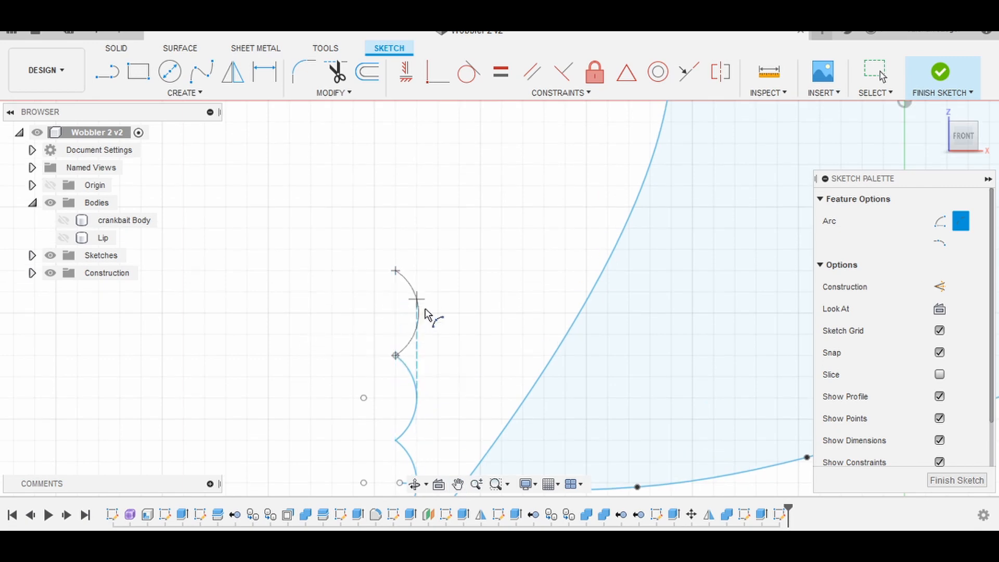
left_click(416, 313)
- Extend the arc column straight up with six more matching 2 mm arcs, ending just above the gill spline's upper end
middle_click_drag(428, 261, 428, 365)
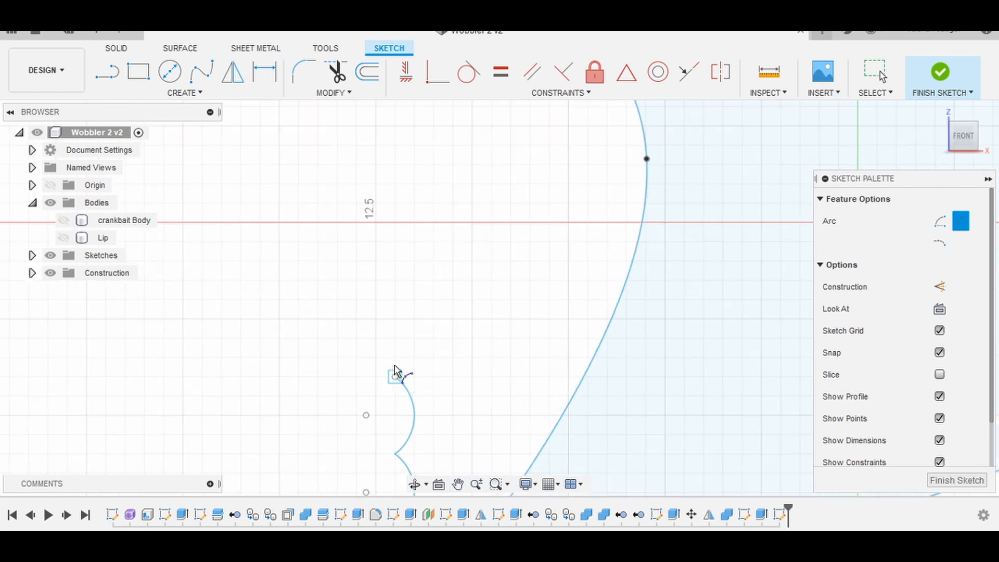
left_click(396, 374)
left_click(396, 299)
left_click(416, 337)
left_click(398, 422)
left_click(398, 344)
left_click(417, 383)
left_click(398, 344)
left_click(398, 268)
left_click(417, 306)
middle_click_drag(421, 281, 422, 420)
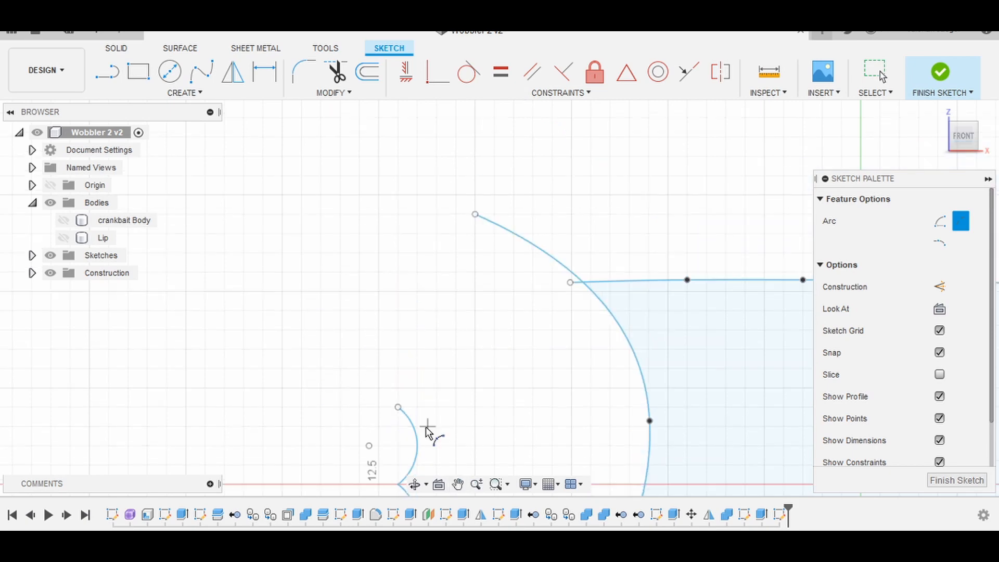
left_click(399, 406)
left_click(399, 329)
left_click(418, 367)
left_click(398, 329)
left_click(400, 277)
left_click(420, 316)
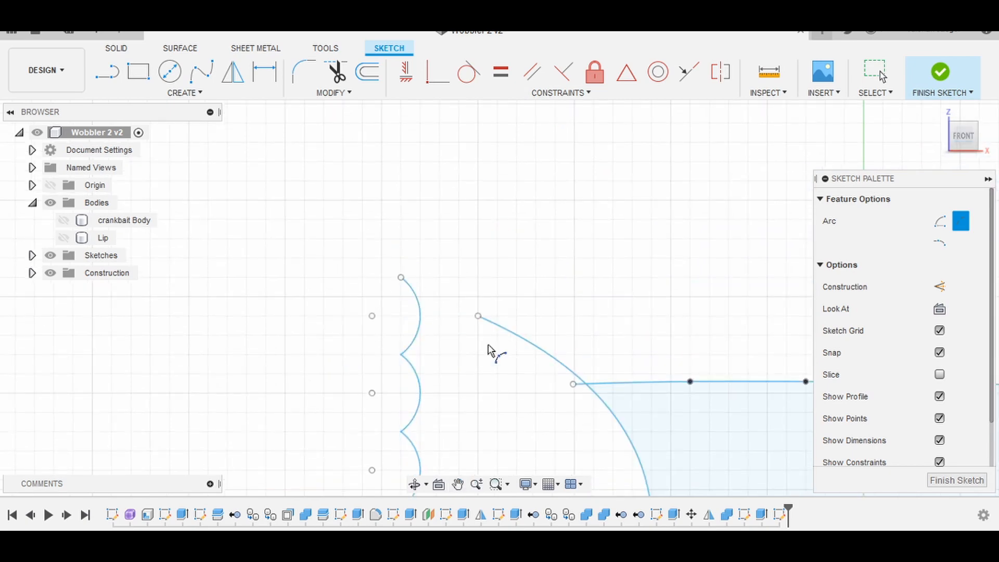
scroll(488, 350, "down", 5)
middle_click_drag(759, 484, 561, 358)
key("Escape")
- Start a second, half-offset scale column with a 3-point arc about 2 mm tall rising from the top arc's midpoint
scroll(562, 372, "up", 2)
middle_click_drag(171, 157, 360, 229)
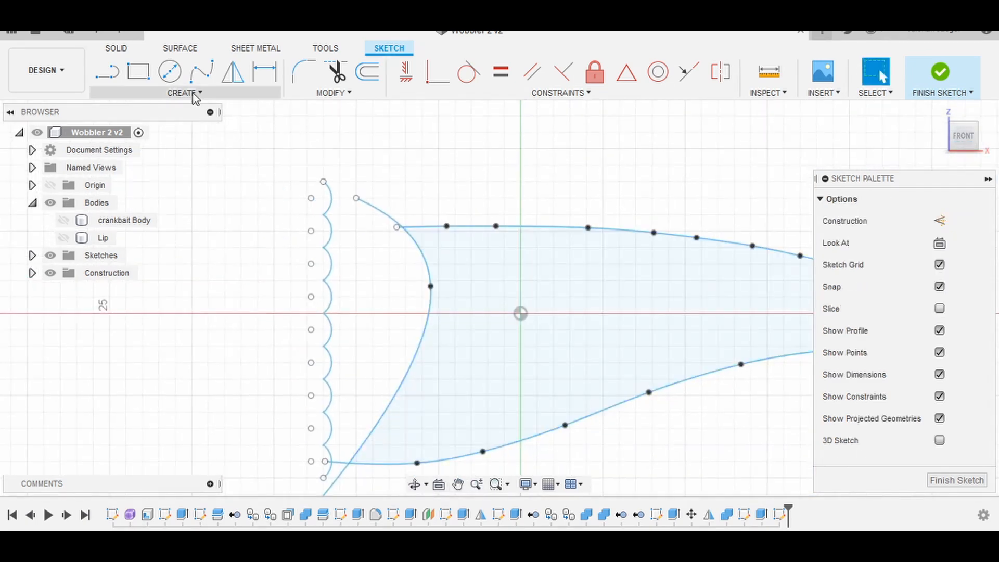
left_click(192, 94)
mouse_move(172, 158)
left_click(263, 161)
scroll(332, 187, "up", 1)
scroll(332, 187, "up", 2)
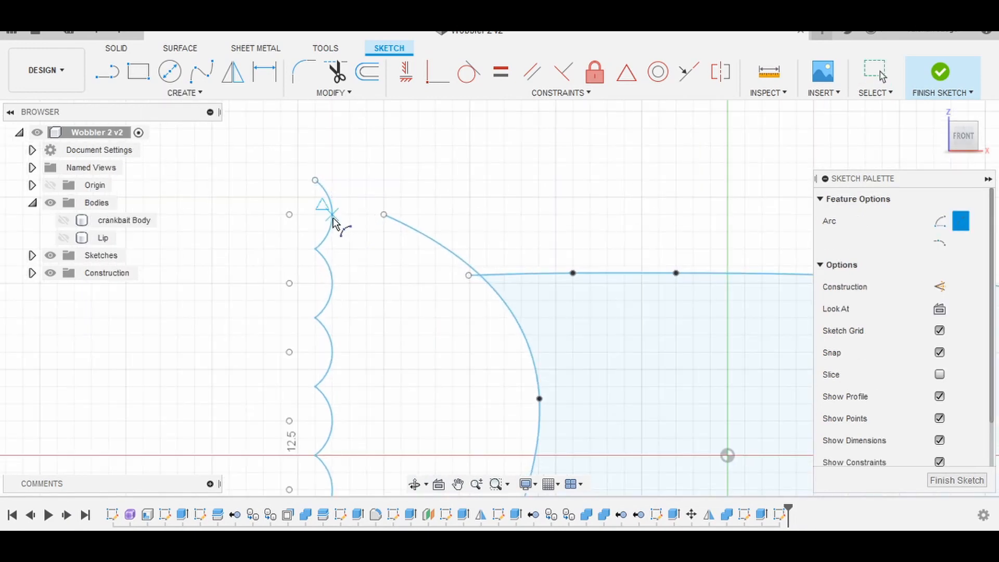
left_click(333, 214)
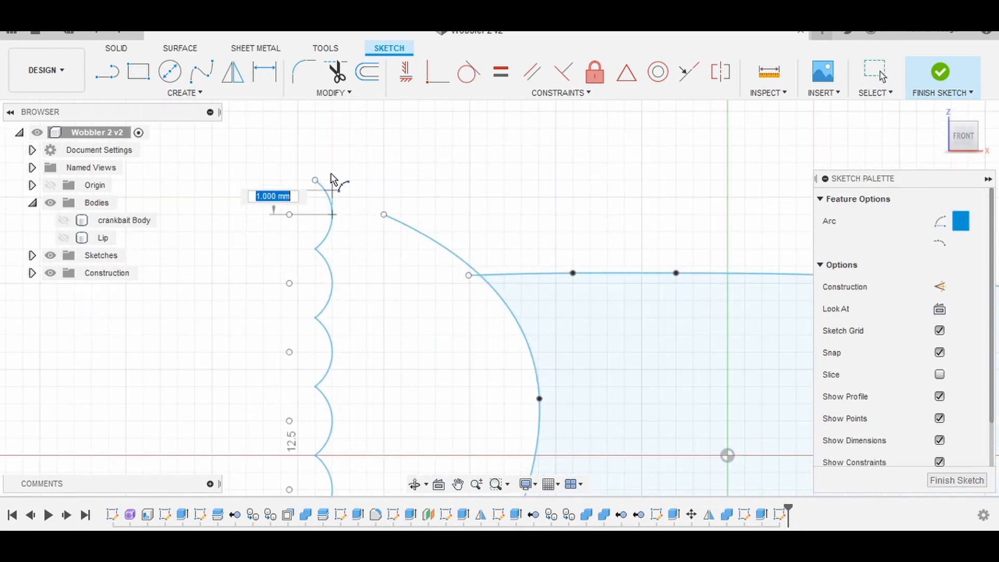
left_click(333, 147)
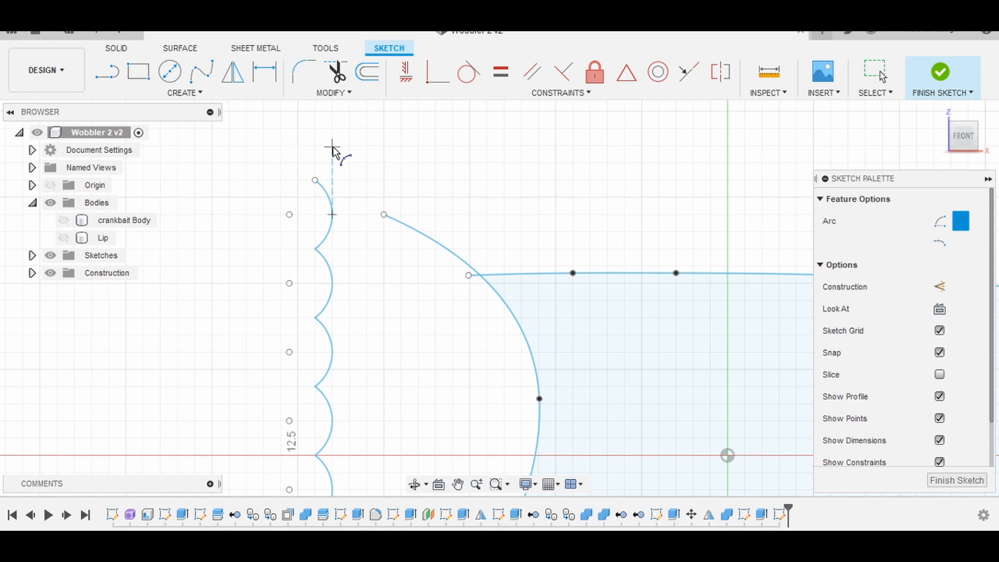
left_click(351, 182)
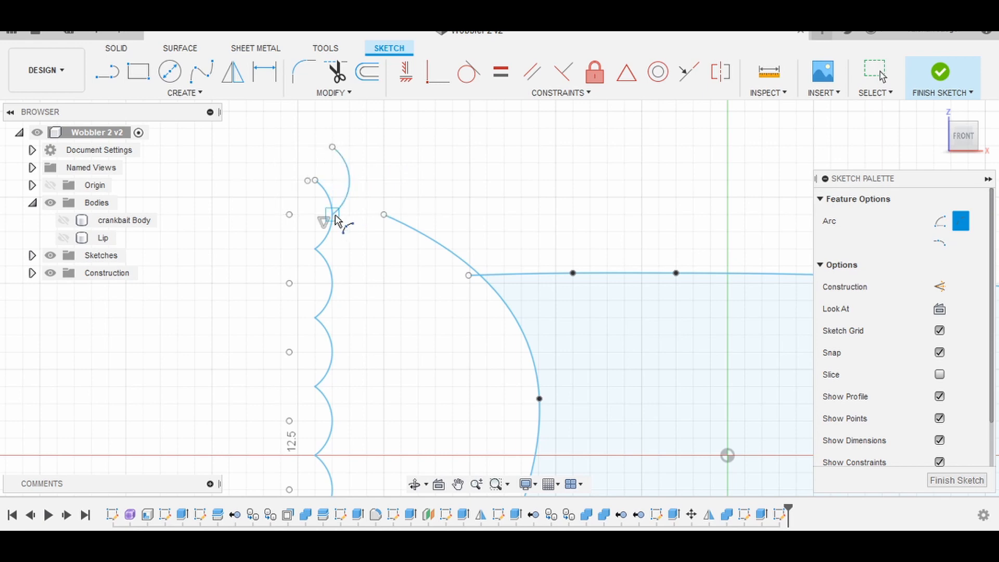
- Add two 3-point arcs, each 2 mm tall, end to end below the top arc of the second column
left_click(333, 214)
left_click(333, 281)
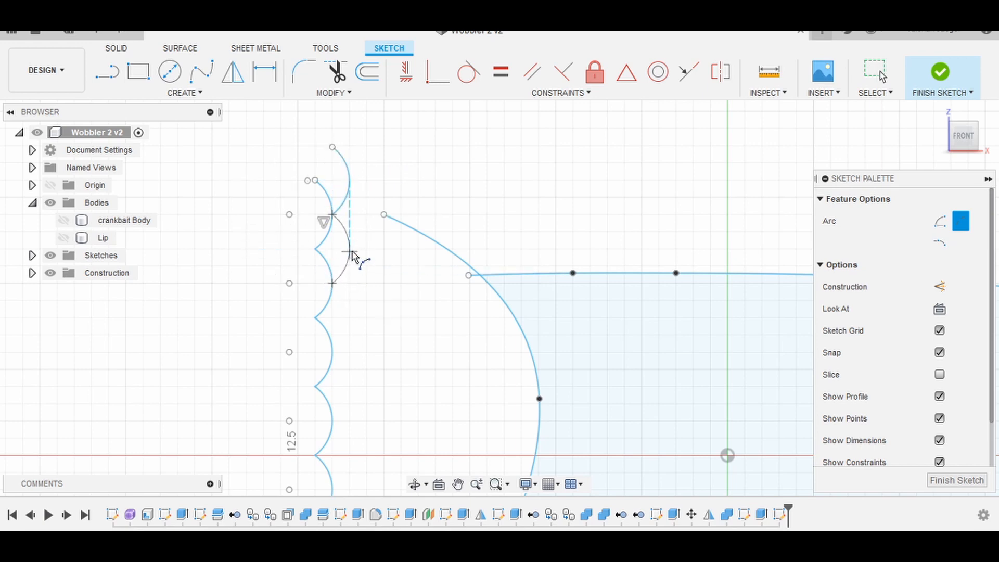
left_click(332, 283)
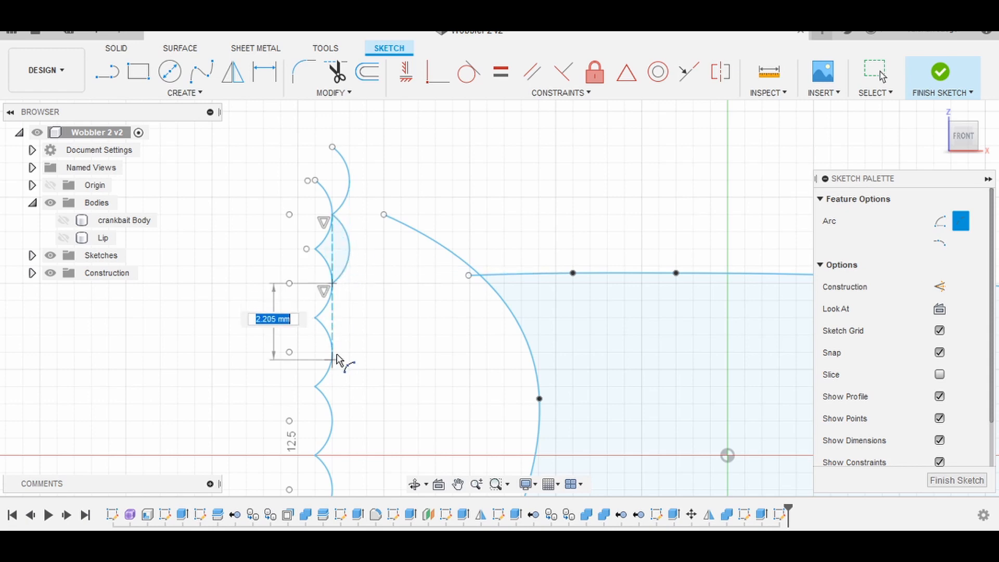
left_click(332, 352)
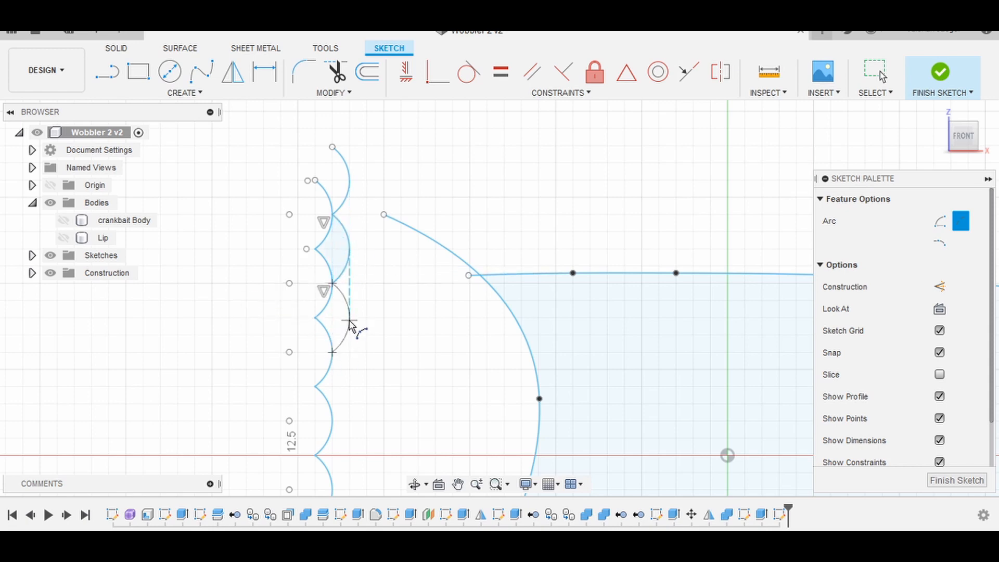
left_click(349, 319)
middle_click_drag(367, 318, 348, 274)
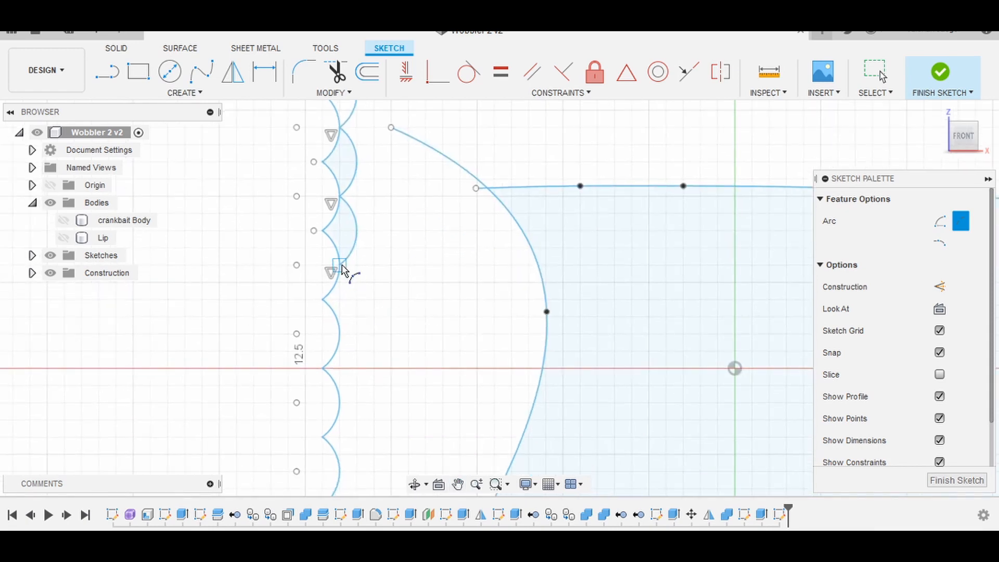
- Continue the second column downward with three more 2 mm tall 3-point arcs running between the first column's arc midpoints
left_click(341, 265)
left_click(340, 334)
left_click(357, 299)
middle_click_drag(358, 312, 371, 178)
left_click(353, 200)
left_click(353, 269)
left_click(370, 235)
left_click(353, 268)
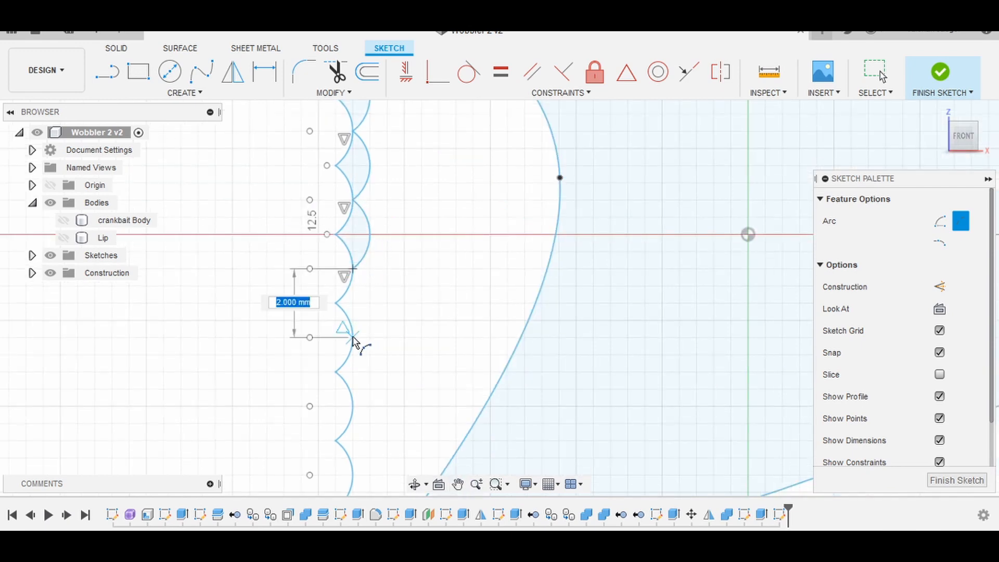
left_click(353, 337)
left_click(370, 303)
middle_click_drag(366, 326, 382, 216)
- Complete the second column with four more matching arcs, ending just below the first column's lower end
left_click(370, 228)
left_click(369, 296)
left_click(387, 262)
left_click(370, 296)
left_click(369, 364)
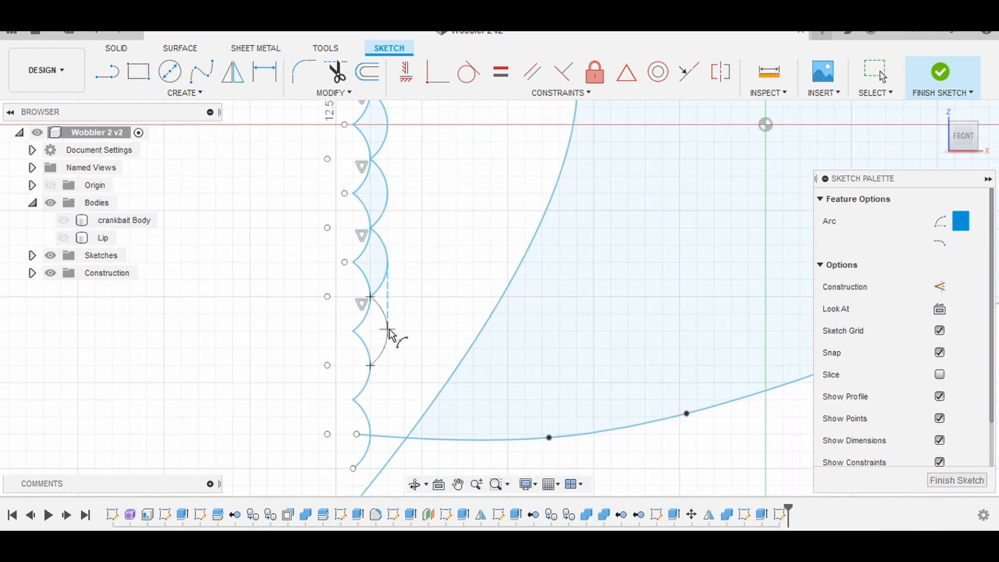
scroll(380, 298, "up", 3)
left_click(379, 300)
left_click(414, 229)
left_click(378, 299)
left_click(379, 438)
left_click(414, 369)
scroll(573, 337, "down", 6)
key("Escape")
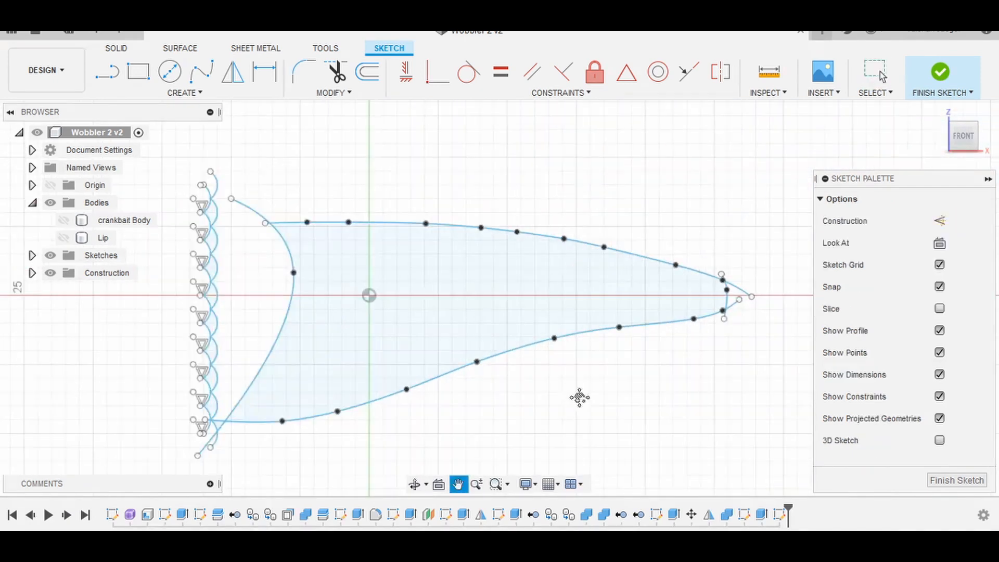
- Offset the whole first arc column 0.05 mm toward the tail
middle_click_drag(579, 398, 740, 428)
middle_click_drag(450, 319, 504, 306)
scroll(445, 250, "up", 4)
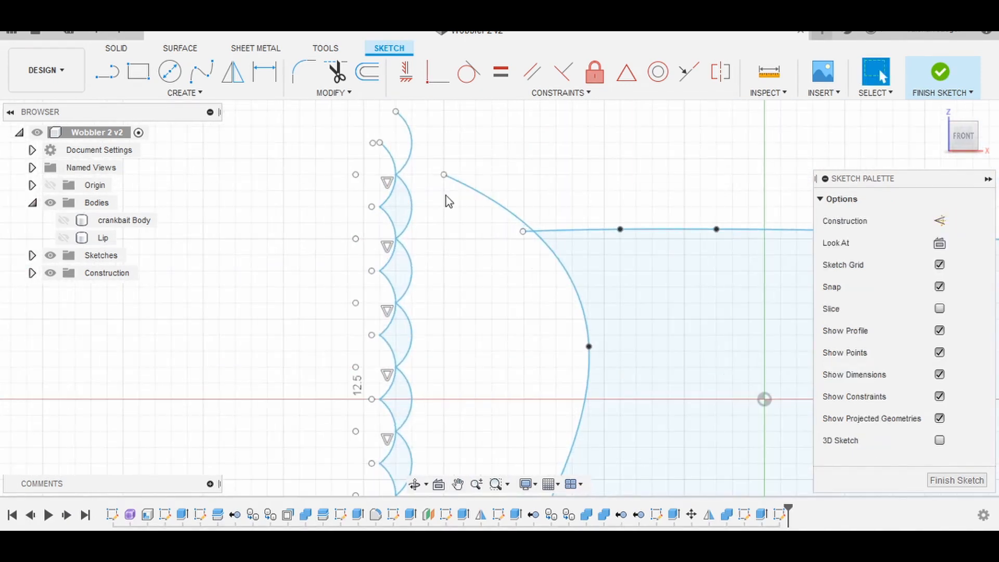
left_click(334, 93)
left_click(333, 194)
left_click(411, 204)
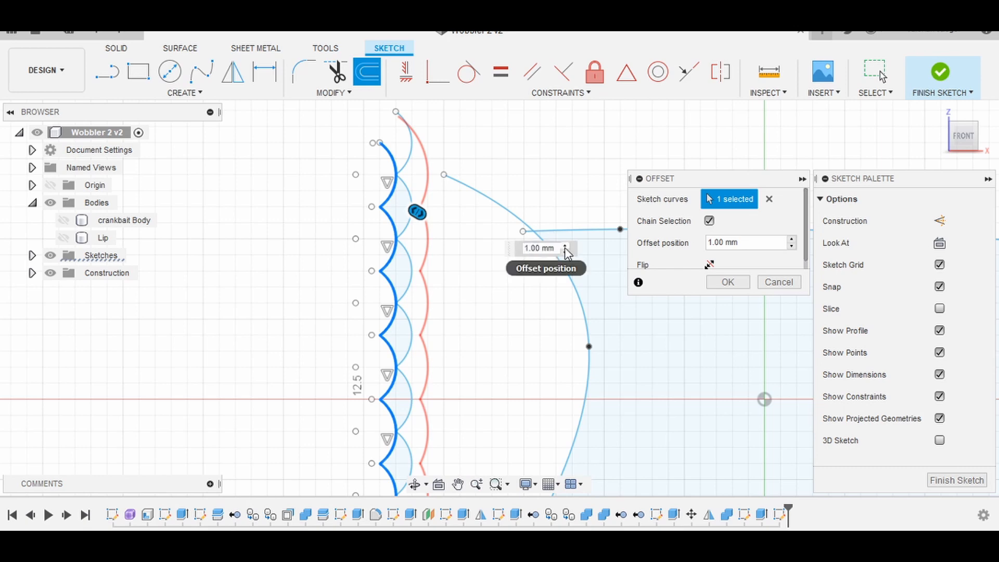
key("BackSpace")
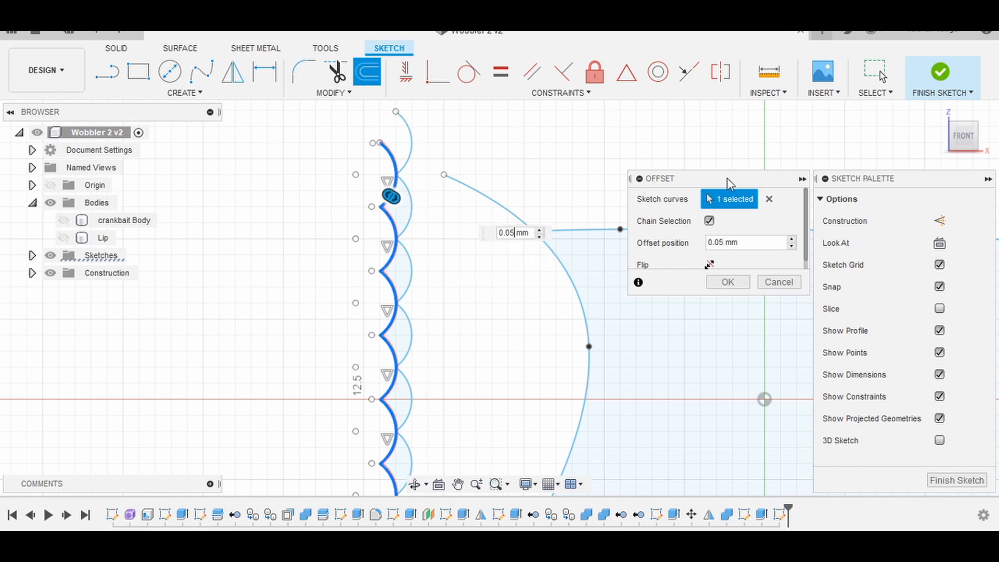
scroll(406, 277, "up", 6)
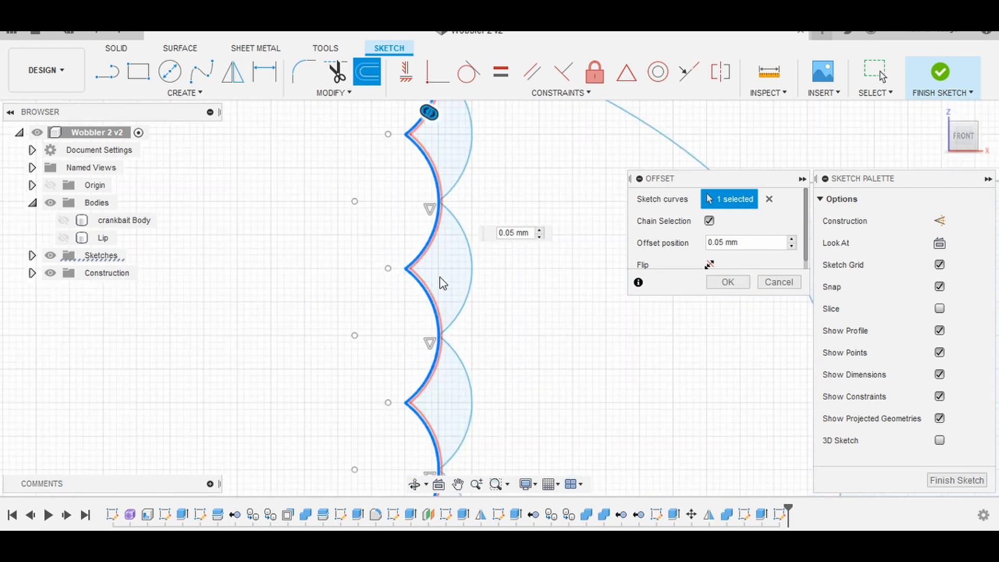
left_click(714, 284)
- Offset the whole second arc column by 0.05 mm
key("o")
left_click(481, 219)
left_click(688, 221)
key("BackSpace")
type("0.05")
left_click(728, 303)
scroll(451, 348, "down", 3)
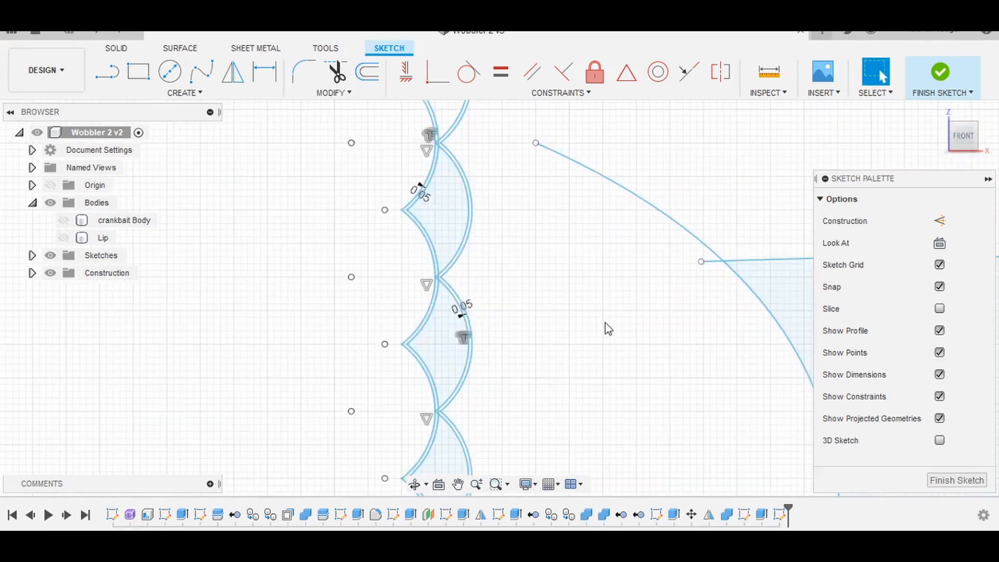
- Start a rectangular pattern with the five uppermost arcs of the two columns and their offset curves as objects
middle_click_drag(591, 354, 659, 436)
left_click(184, 93)
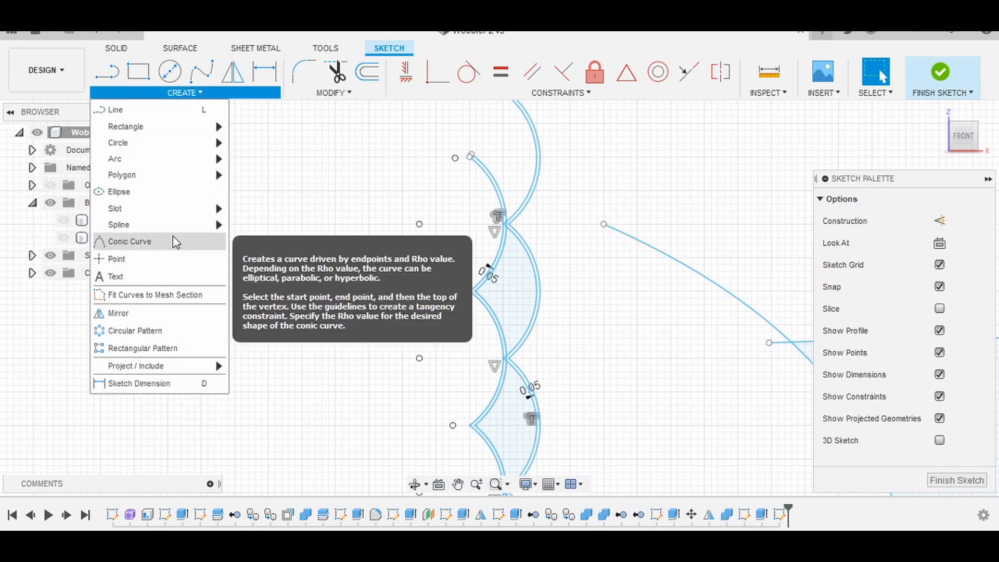
middle_click_drag(563, 316, 573, 502)
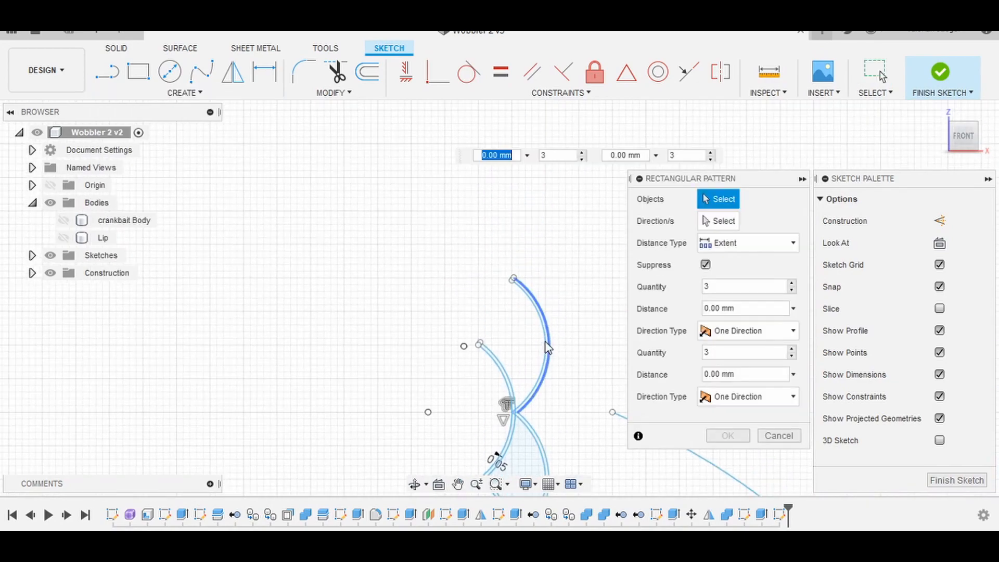
left_click(547, 347)
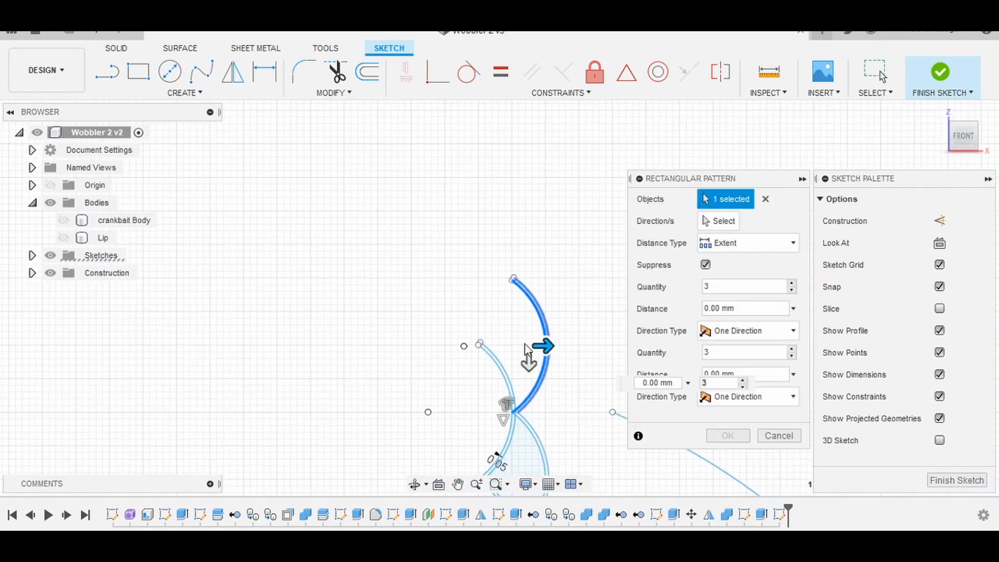
left_click(544, 349)
left_click(500, 366)
left_click(505, 368)
middle_click_drag(574, 461, 515, 245)
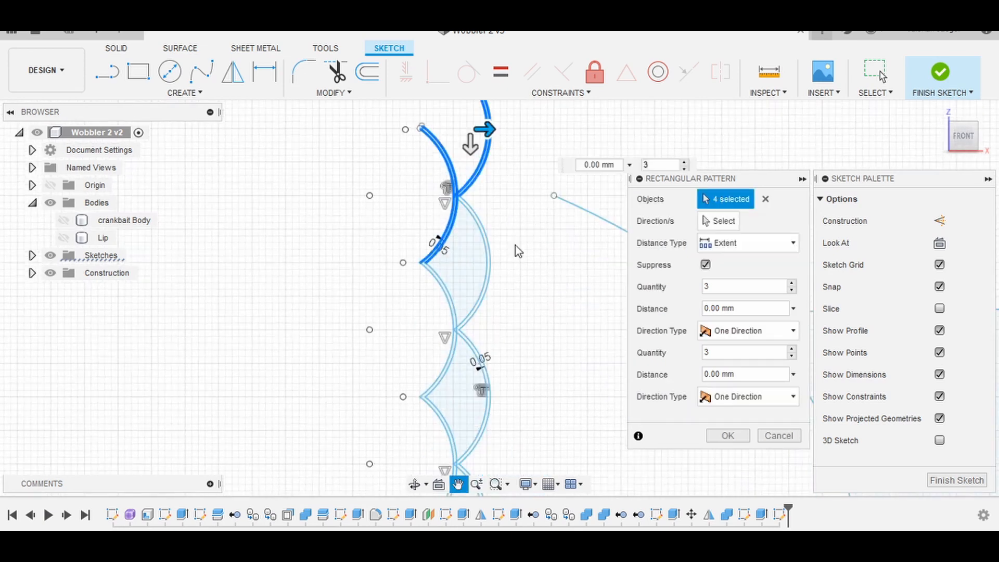
left_click(490, 284)
left_click(488, 291)
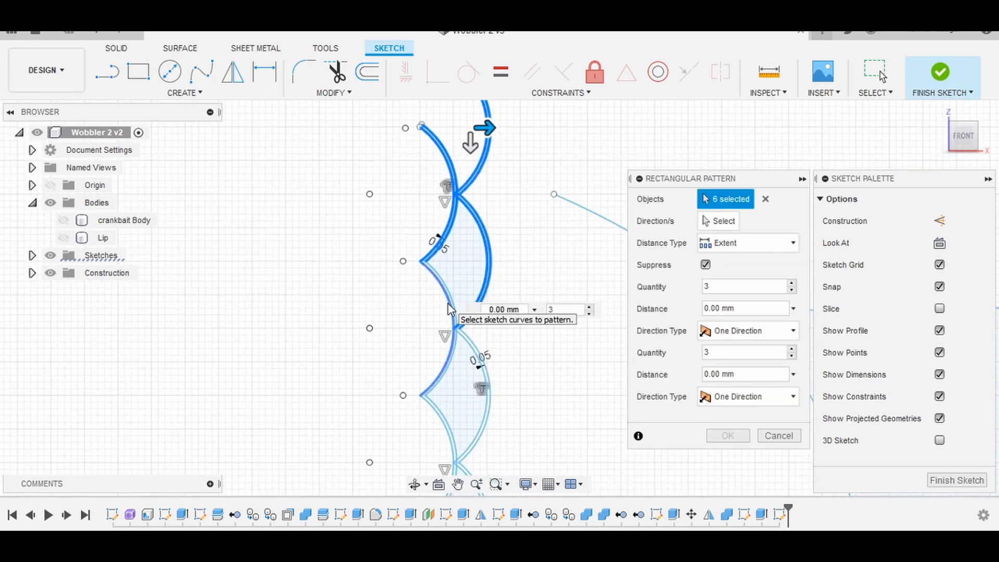
left_click(451, 303)
left_click(455, 305)
left_click(473, 346)
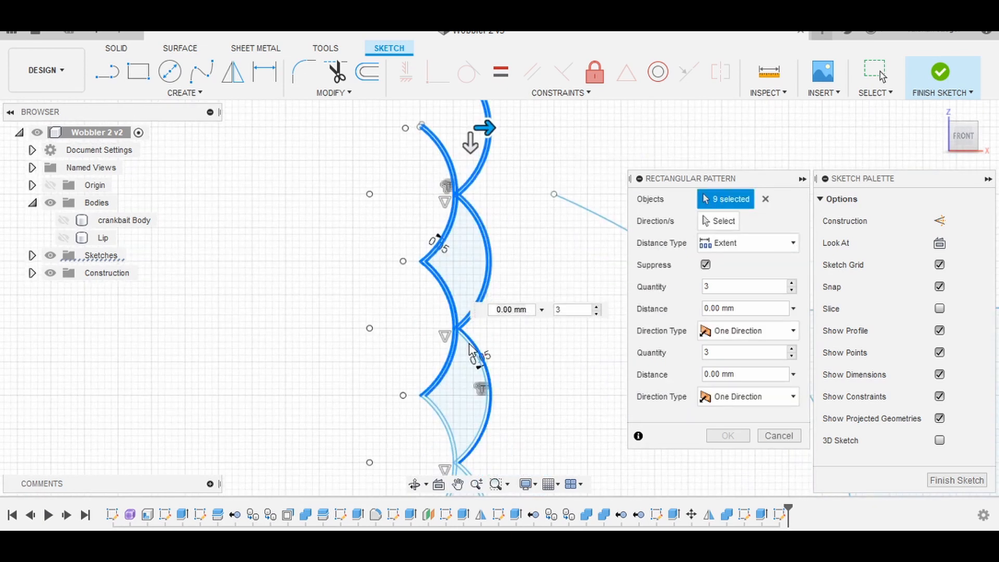
left_click(476, 355)
- Add the next four arcs and their offset curves to the pattern objects, working down to the horizontal axis
middle_click_drag(553, 292, 566, 107)
left_click(466, 262)
left_click(453, 312)
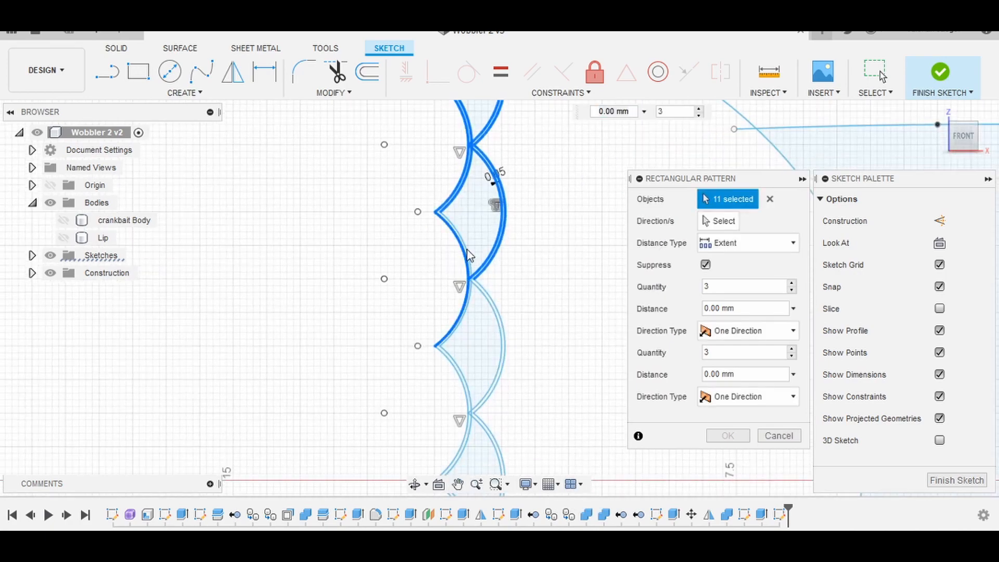
left_click(496, 310)
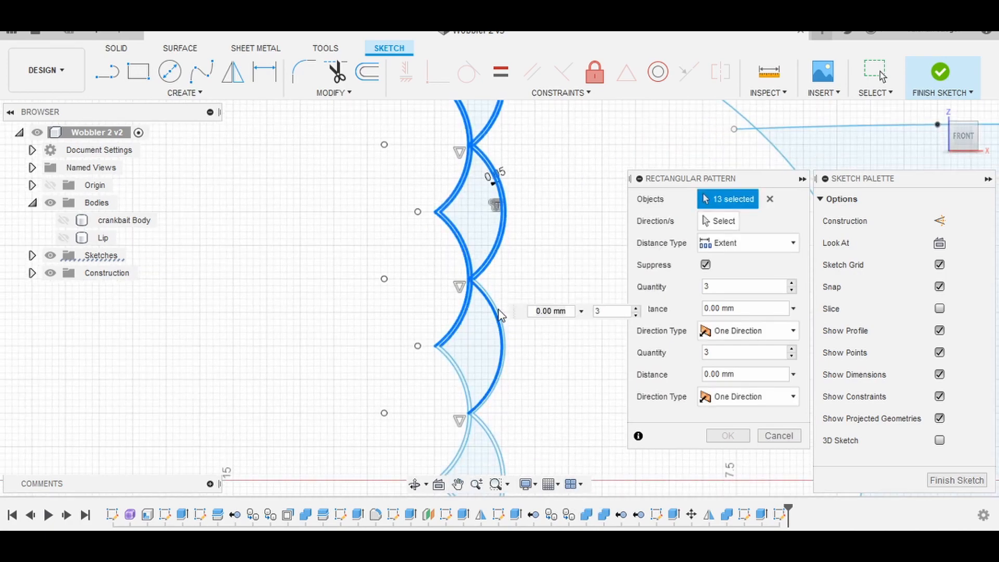
left_click(498, 314)
scroll(497, 312, "up", 3)
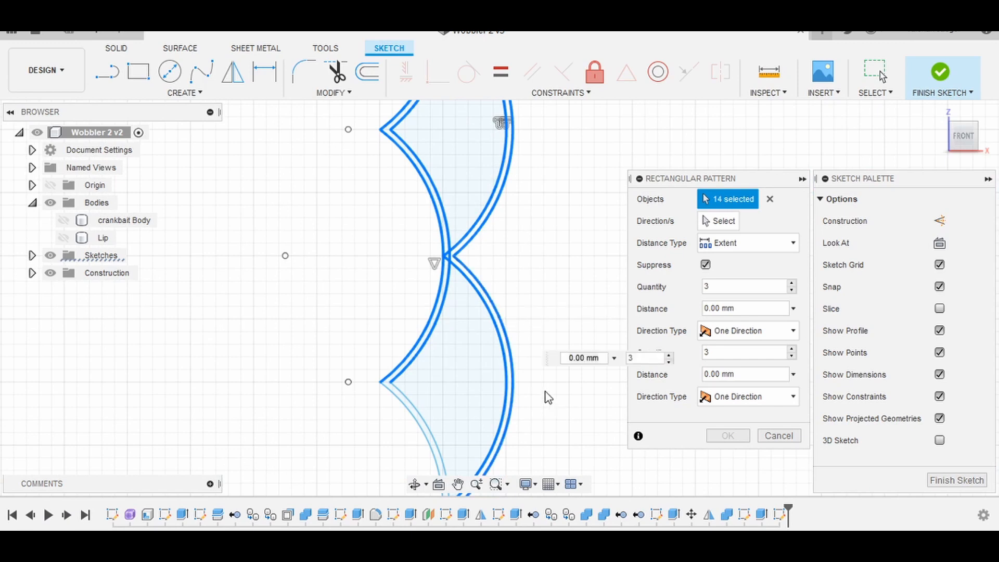
middle_click_drag(544, 392, 534, 141)
left_click(425, 208)
left_click(432, 205)
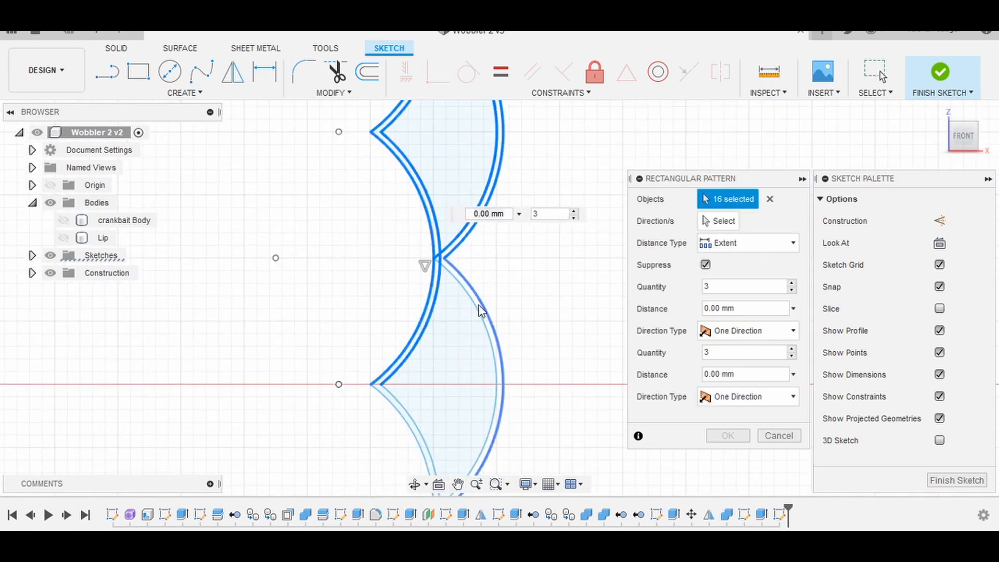
left_click(475, 310)
left_click(487, 309)
- Add five more arcs with their offset curves below the horizontal axis to the pattern objects
middle_click_drag(528, 294, 521, 51)
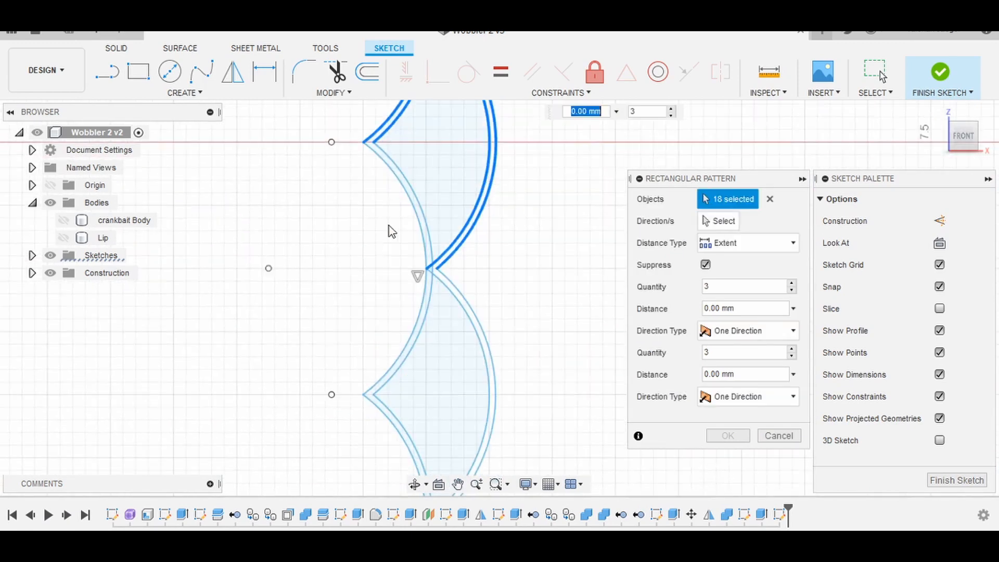
left_click(410, 215)
left_click(416, 215)
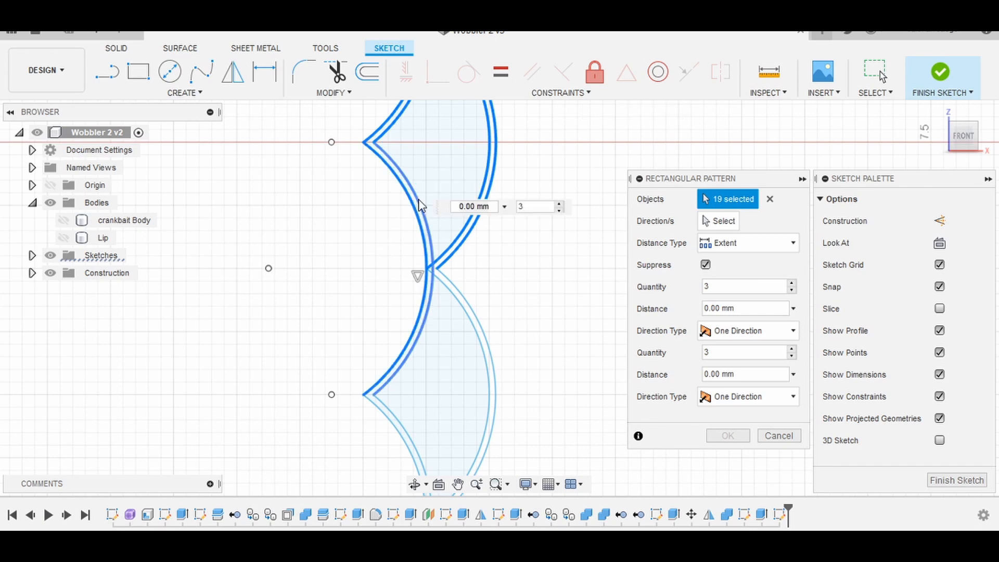
left_click(456, 293)
left_click(460, 295)
middle_click_drag(526, 310, 525, 88)
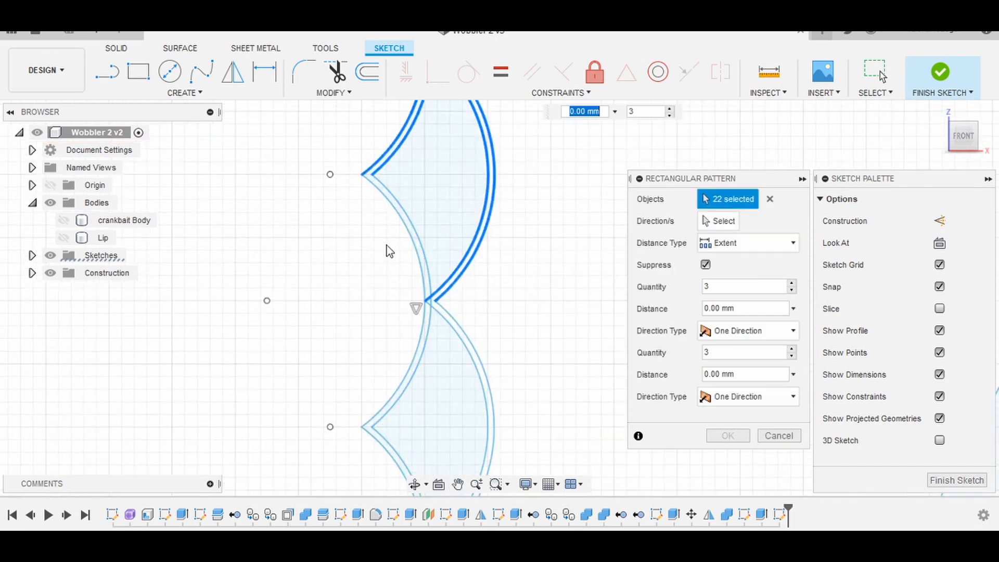
left_click(415, 245)
left_click(423, 243)
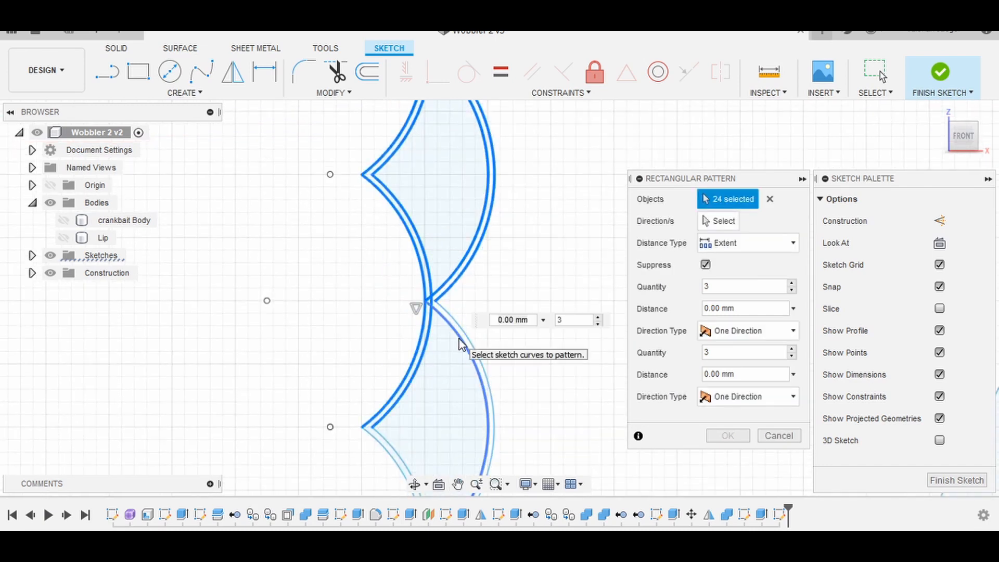
left_click(460, 338)
left_click(466, 336)
middle_click_drag(521, 230, 530, 107)
left_click(426, 373)
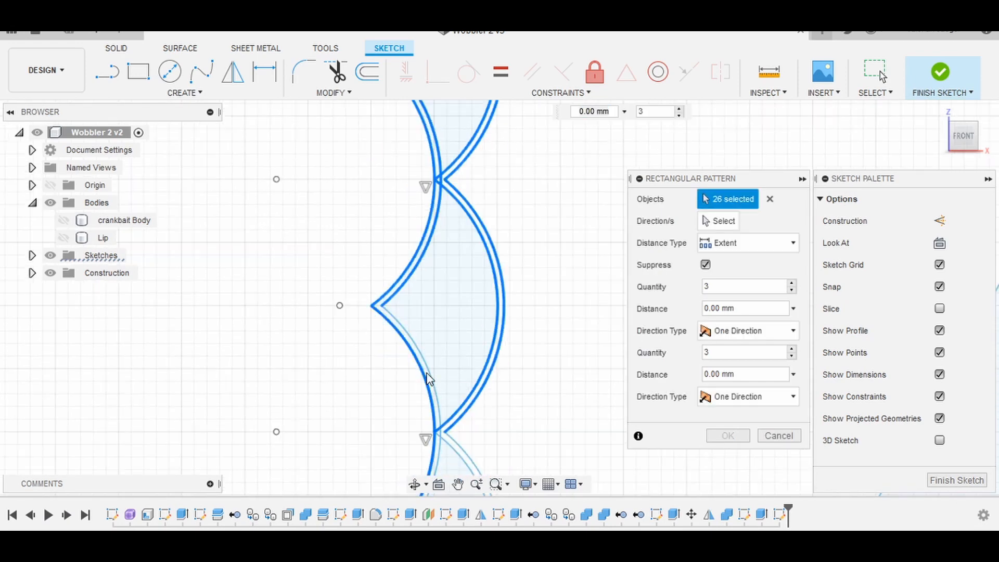
left_click(431, 375)
- Add the remaining arcs and offset curves at the lower end of both columns to the pattern objects
middle_click_drag(514, 438, 473, 74)
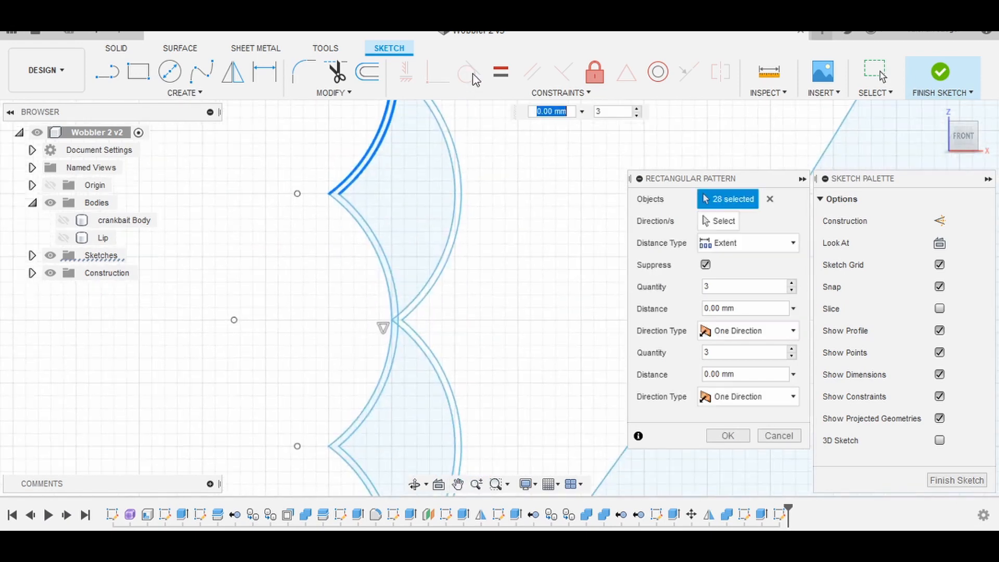
left_click(442, 140)
left_click(454, 166)
left_click(384, 259)
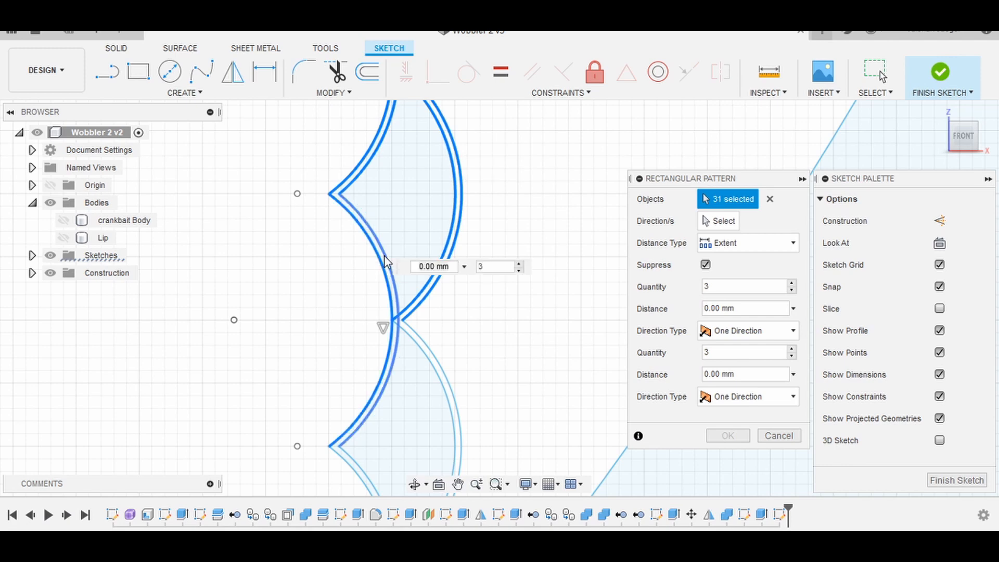
left_click(393, 291)
left_click(408, 335)
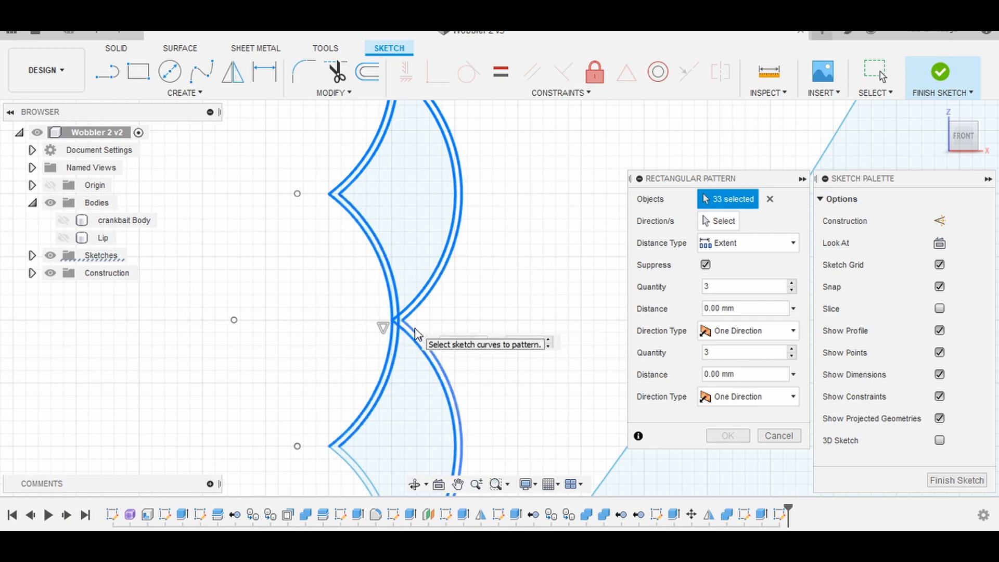
left_click(414, 329)
middle_click_drag(406, 422, 525, 213)
left_click(499, 319)
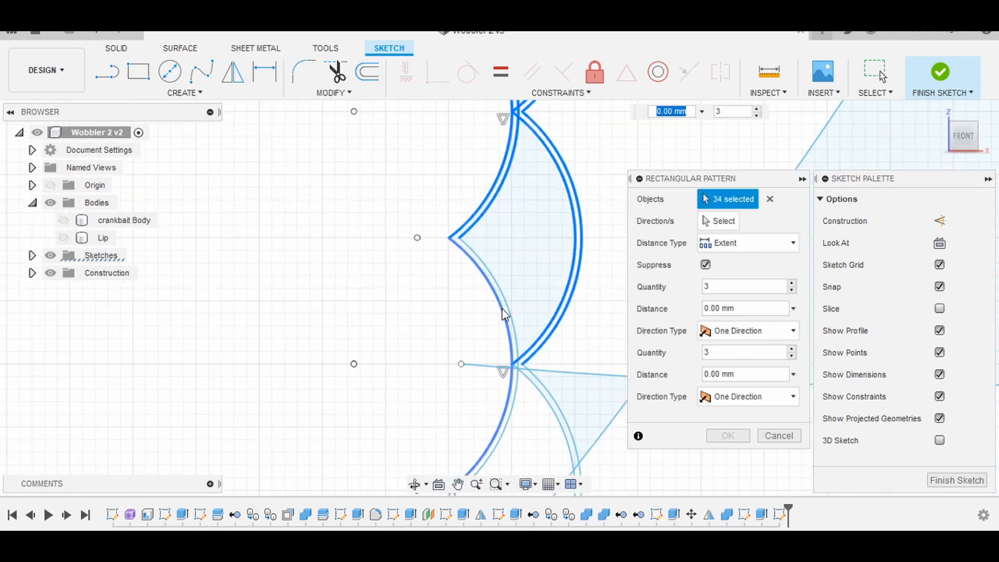
left_click(509, 318)
middle_click_drag(538, 350, 440, 324)
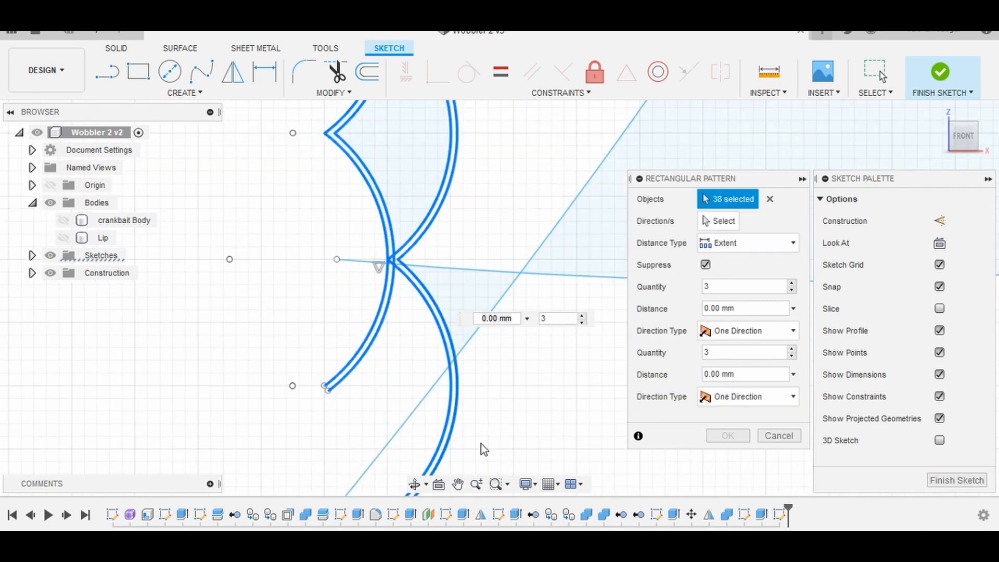
- Set the rectangular pattern's horizontal extent to 2 mm toward the tail
middle_click_drag(481, 445, 494, 187)
scroll(510, 255, "down", 4)
middle_click_drag(501, 279, 411, 387)
scroll(416, 382, "down", 2)
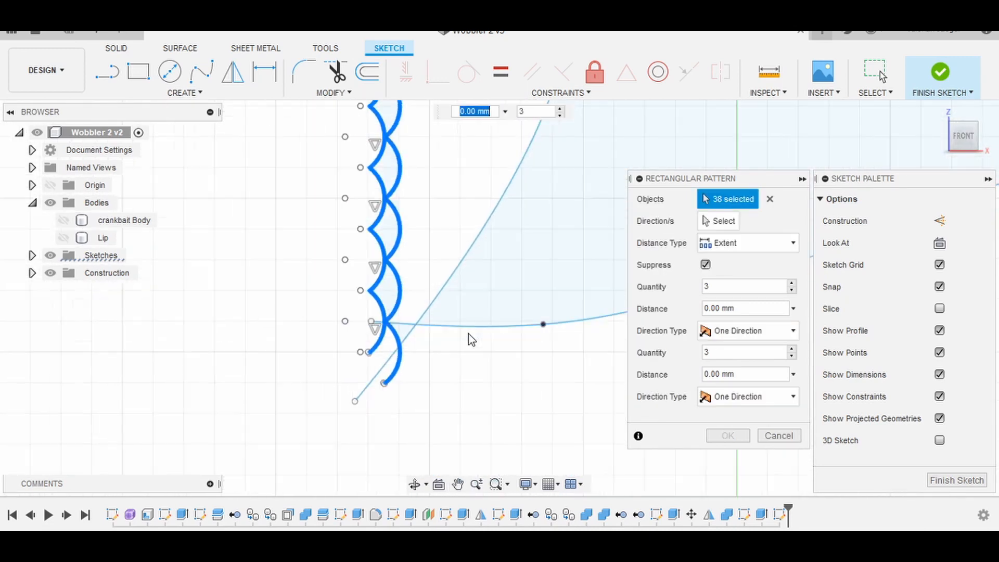
middle_click_drag(382, 352, 349, 398)
scroll(354, 390, "down", 3)
middle_click_drag(418, 256, 361, 344)
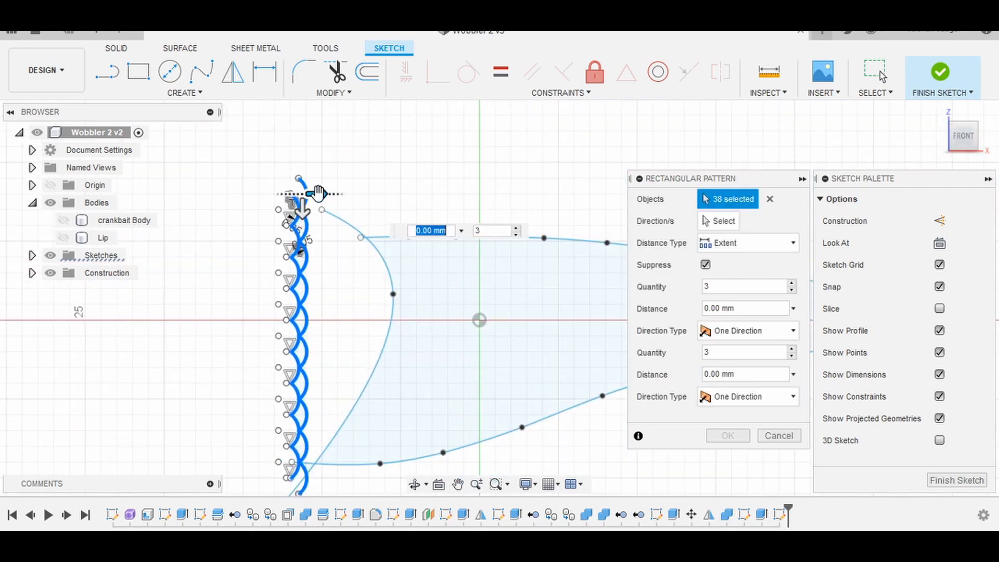
left_click_drag(317, 197, 345, 203)
scroll(282, 271, "up", 10)
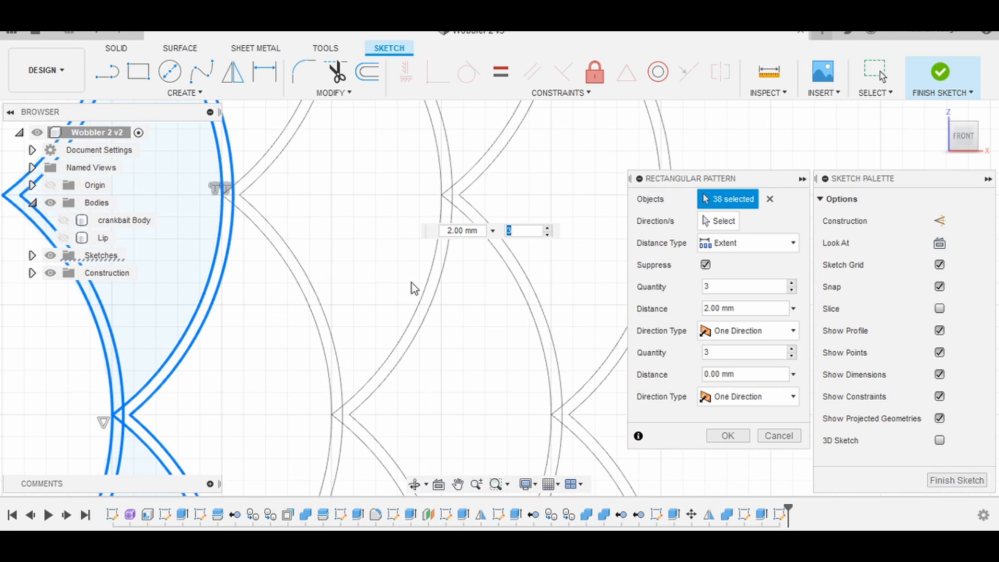
- Switch the rectangular pattern's distance type to Spacing and set the horizontal distance to 3 mm
scroll(410, 282, "down", 10)
middle_click_drag(470, 290, 420, 290)
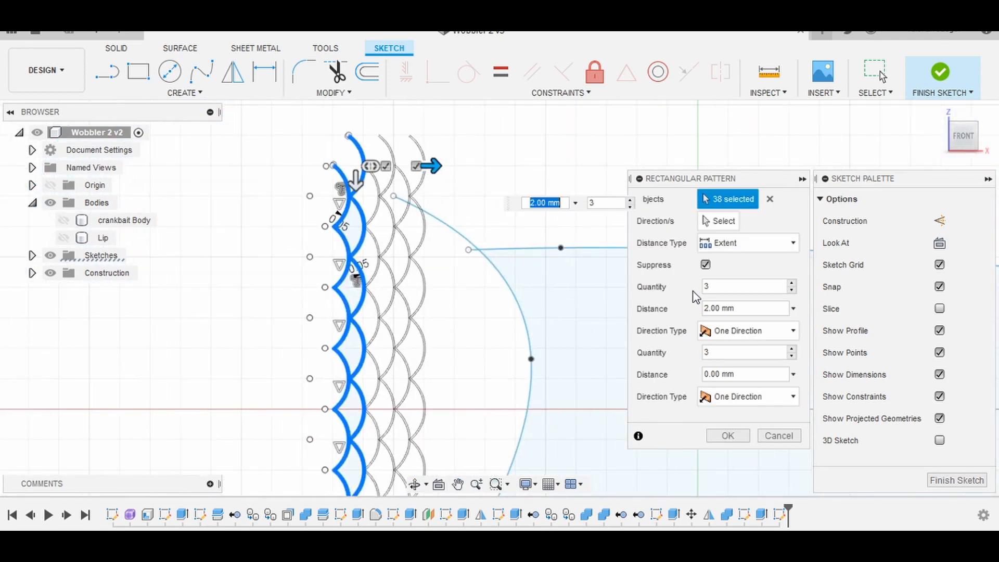
left_click(783, 243)
left_click(728, 283)
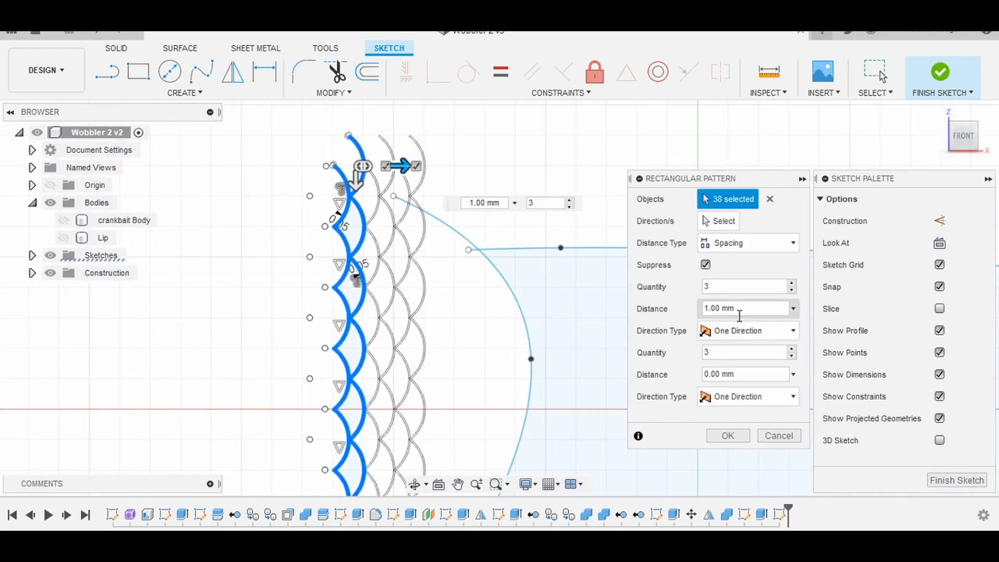
key("BackSpace")
type("3")
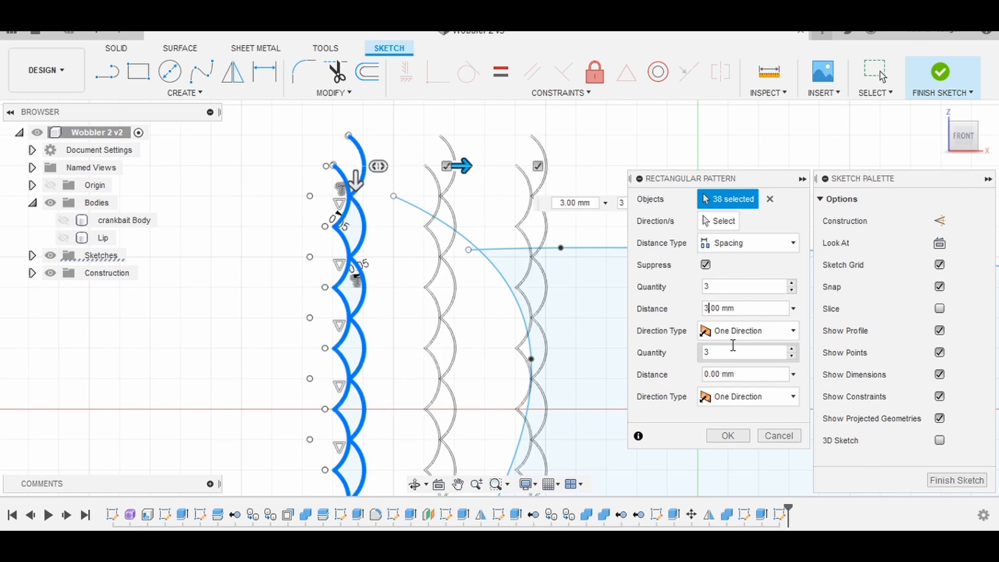
- Increase the pattern's horizontal quantity to 6 and reduce the spacing to 1 mm so the scale columns adjoin
left_click(791, 284)
mouse_move(617, 325)
middle_mouse_down()
mouse_move(318, 320)
mouse_move(510, 298)
mouse_move(410, 301)
mouse_move(370, 290)
middle_mouse_up()
scroll(521, 306, "down", 3)
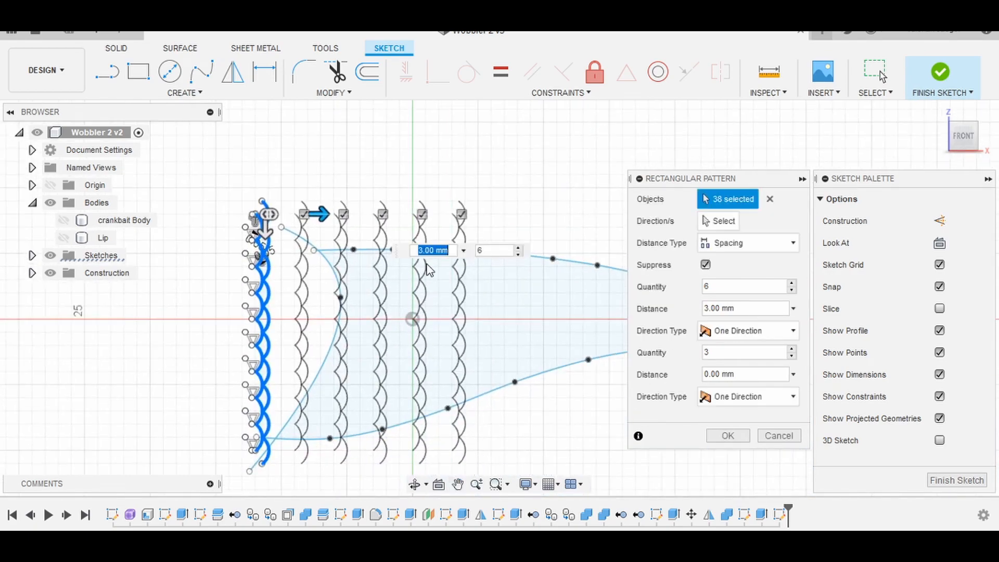
left_click_drag(319, 212, 298, 213)
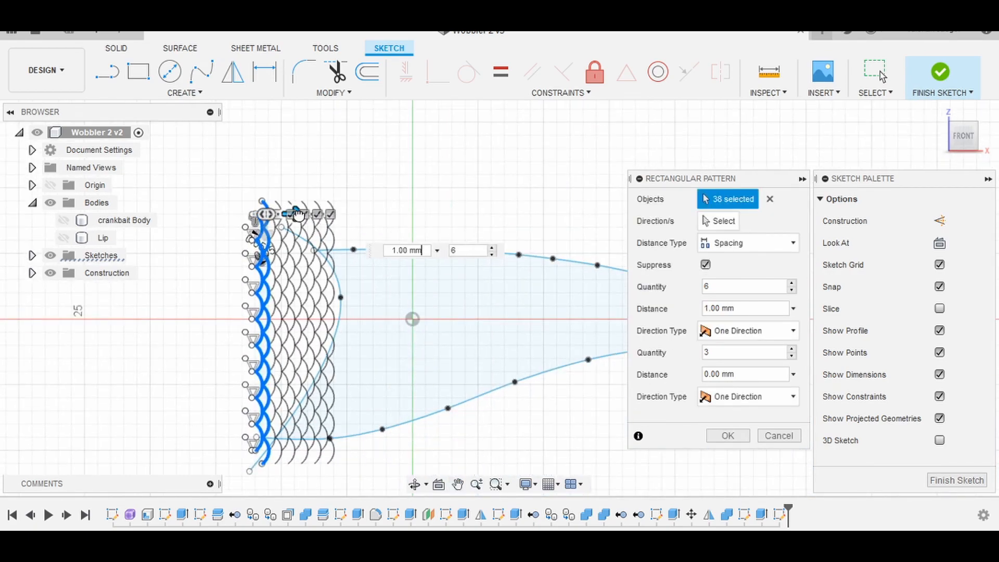
scroll(253, 297, "up", 8)
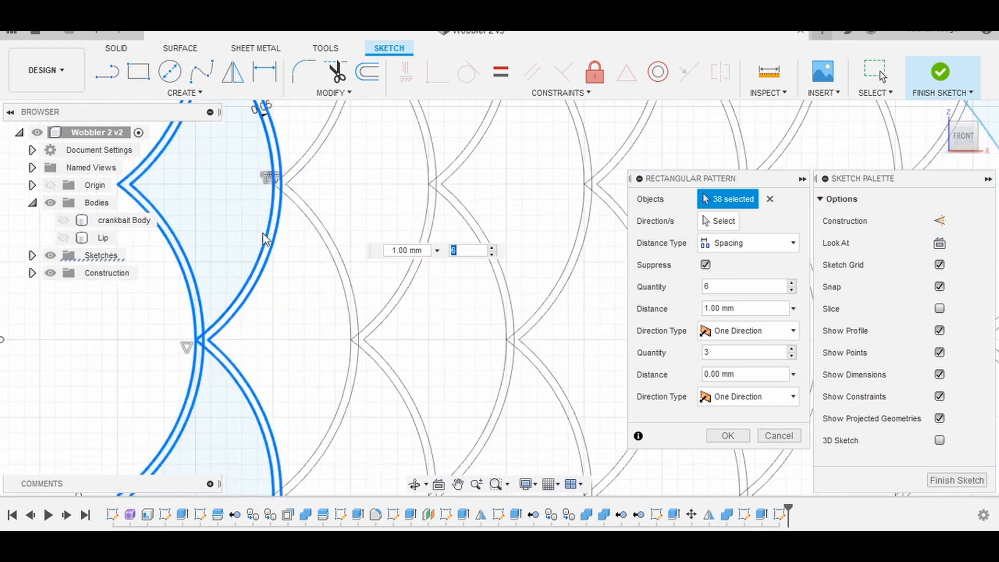
scroll(512, 320, "down", 10)
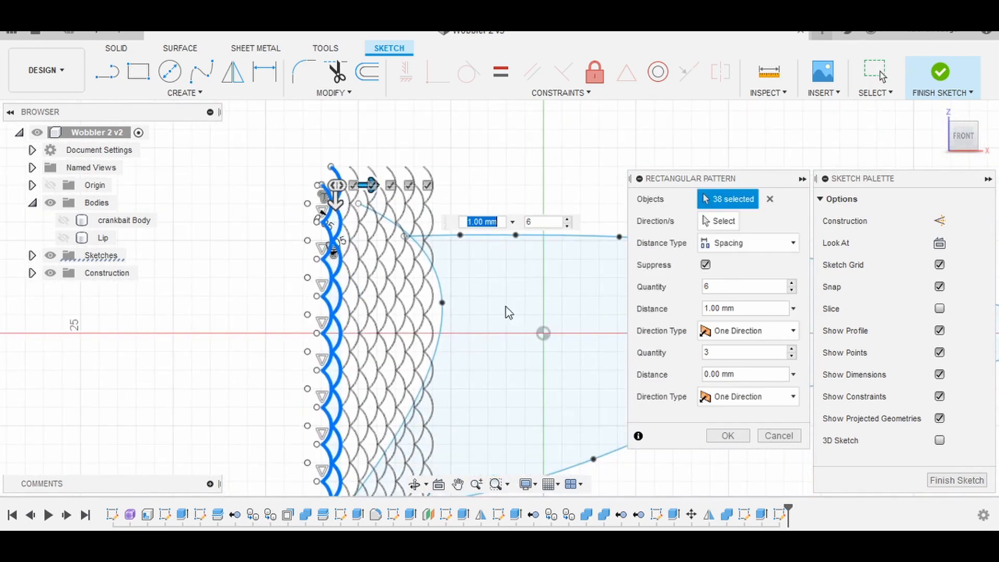
- Set the pattern's horizontal quantity to 39 so the scales span the outline to its tail, and apply the pattern
mouse_move(509, 315)
middle_mouse_down()
mouse_move(424, 294)
mouse_move(355, 259)
middle_mouse_up()
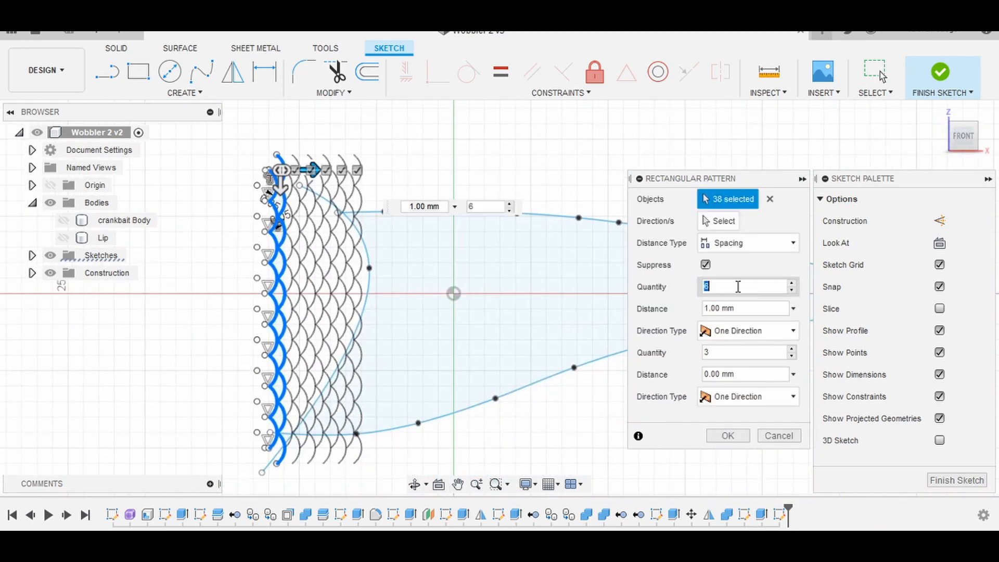
middle_click_drag(307, 313, 129, 317)
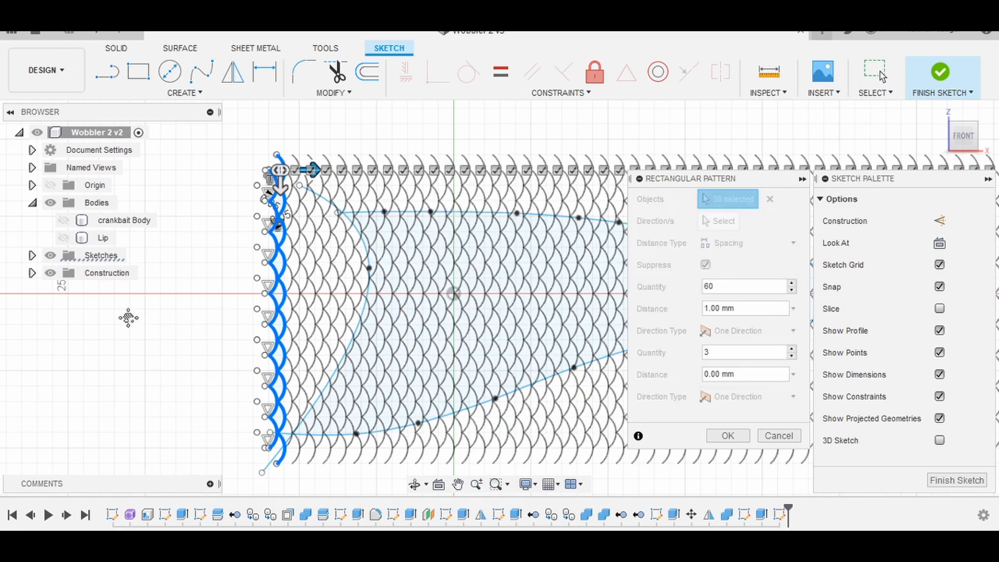
scroll(255, 328, "down", 1)
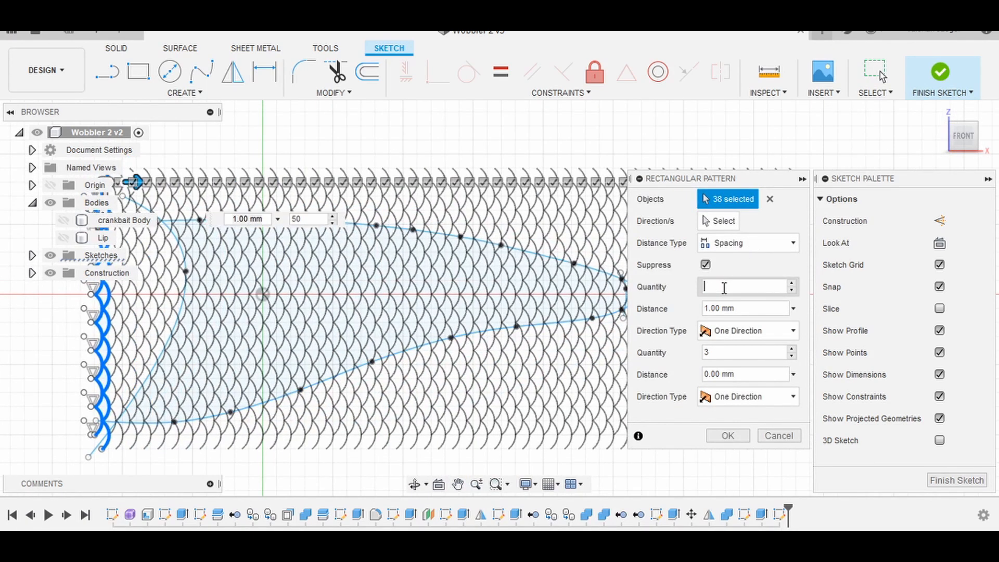
middle_click_drag(588, 201, 480, 192)
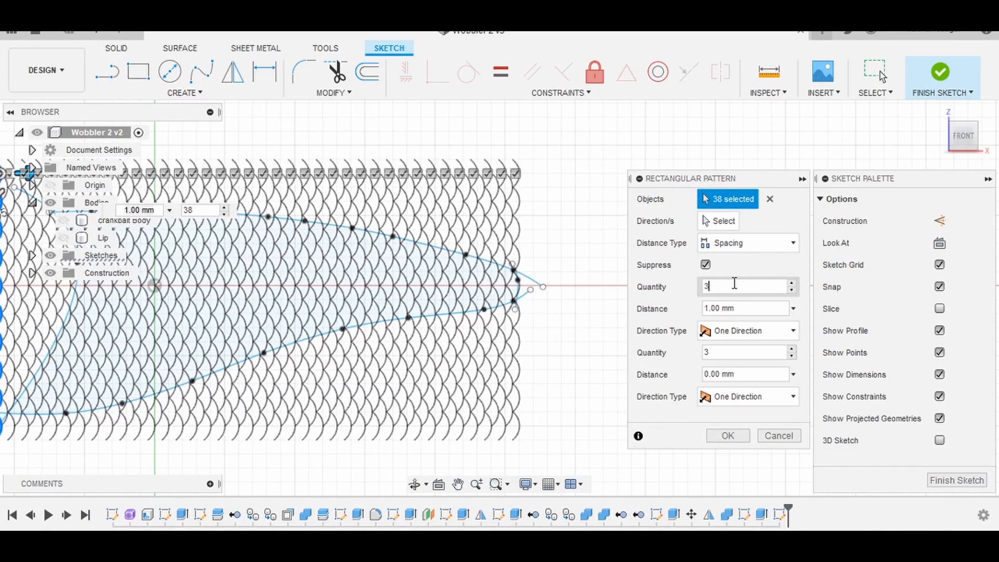
type("9")
middle_click_drag(570, 353, 669, 309)
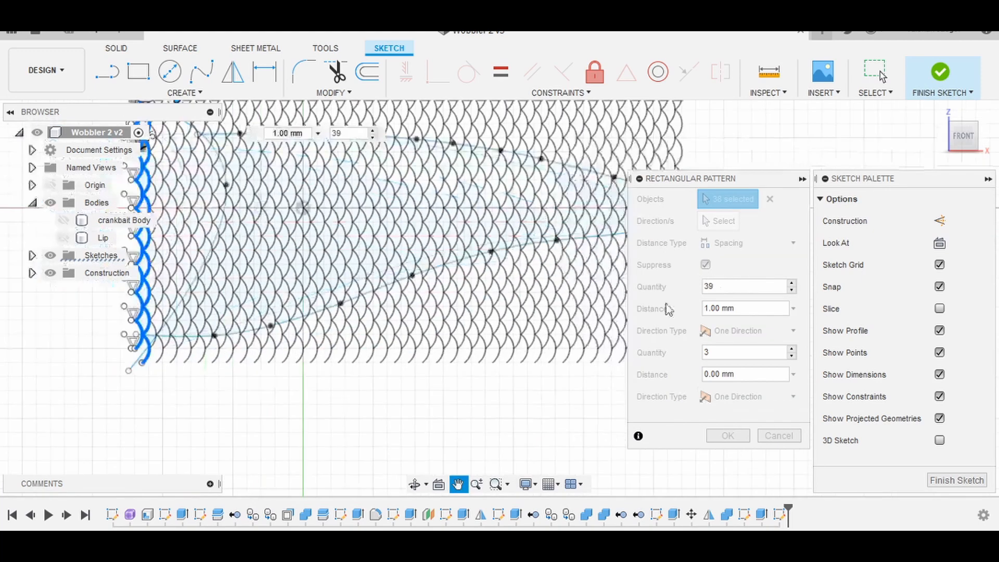
middle_click_drag(522, 420, 444, 445)
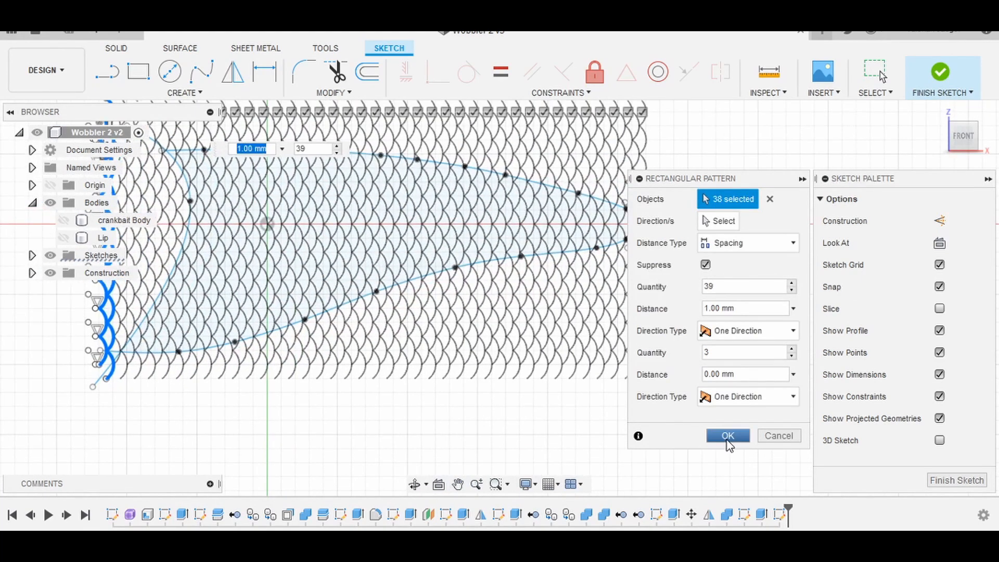
left_click(727, 436)
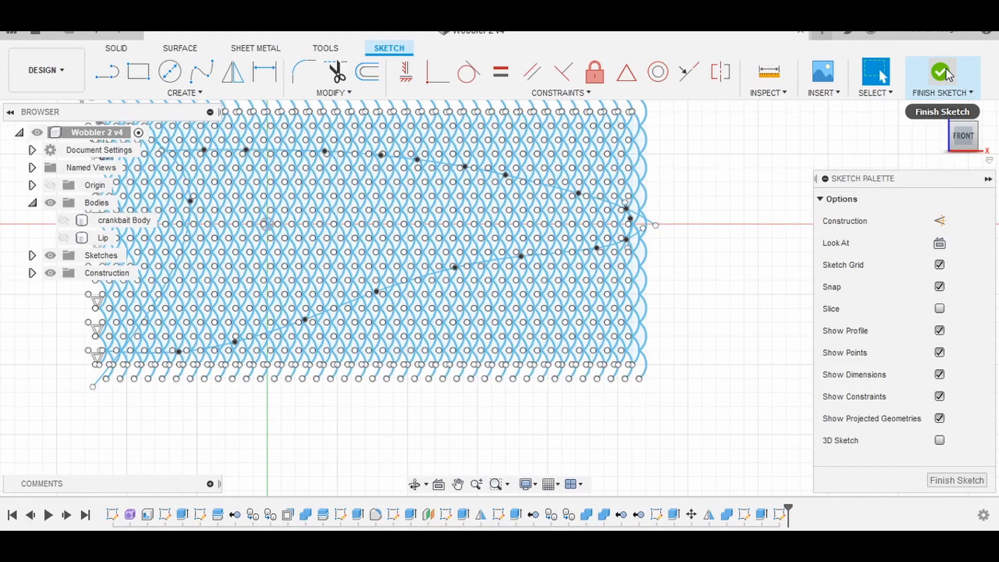
- Finish the sketch and select the first scale profiles inside the outline at the upper corner of the head
left_click(948, 83)
mouse_move(738, 349)
middle_mouse_down()
mouse_move(861, 400)
mouse_move(931, 410)
middle_mouse_up()
scroll(379, 217, "up", 6)
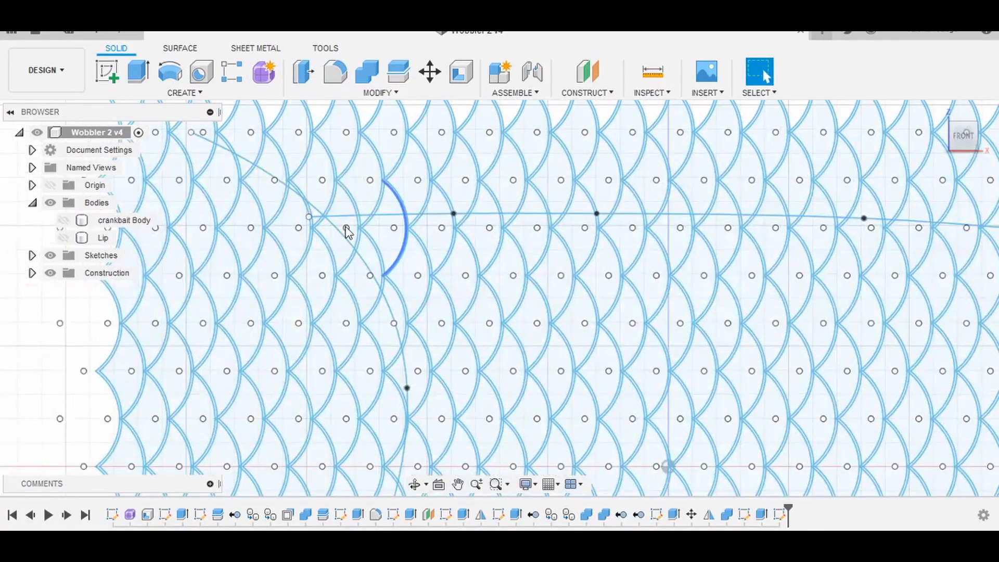
left_click(349, 227)
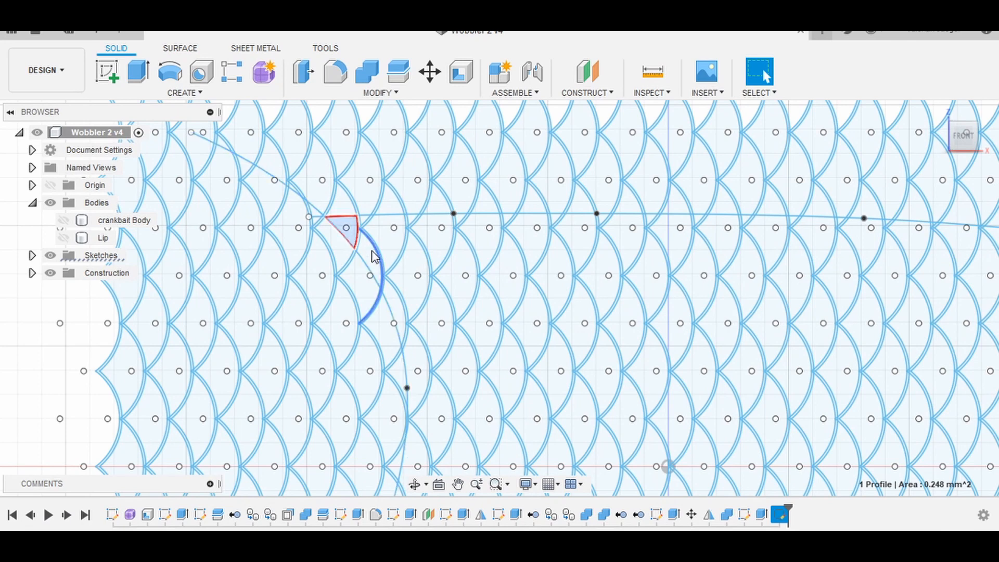
left_click(382, 238)
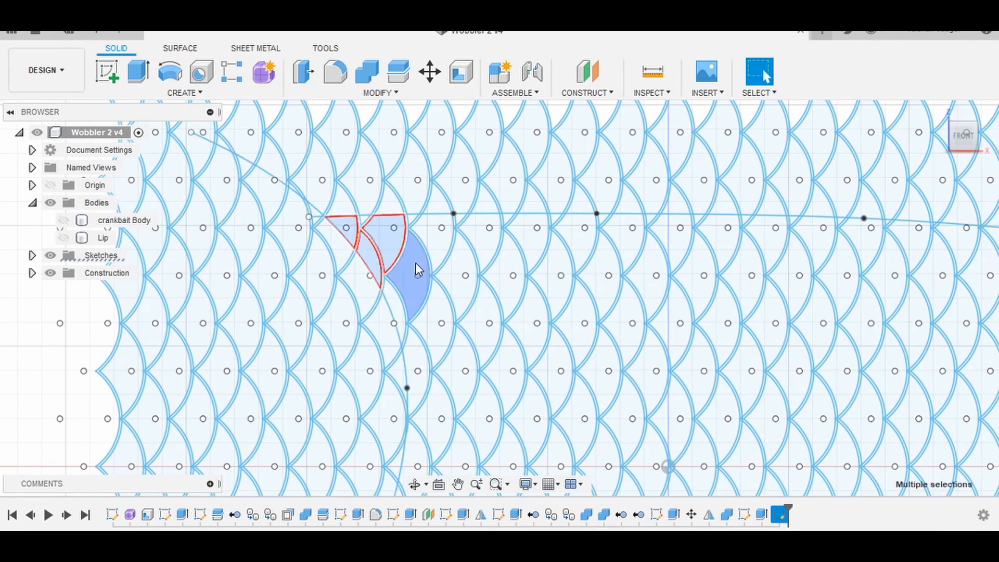
left_click(415, 262)
left_click(437, 244)
left_click(436, 316)
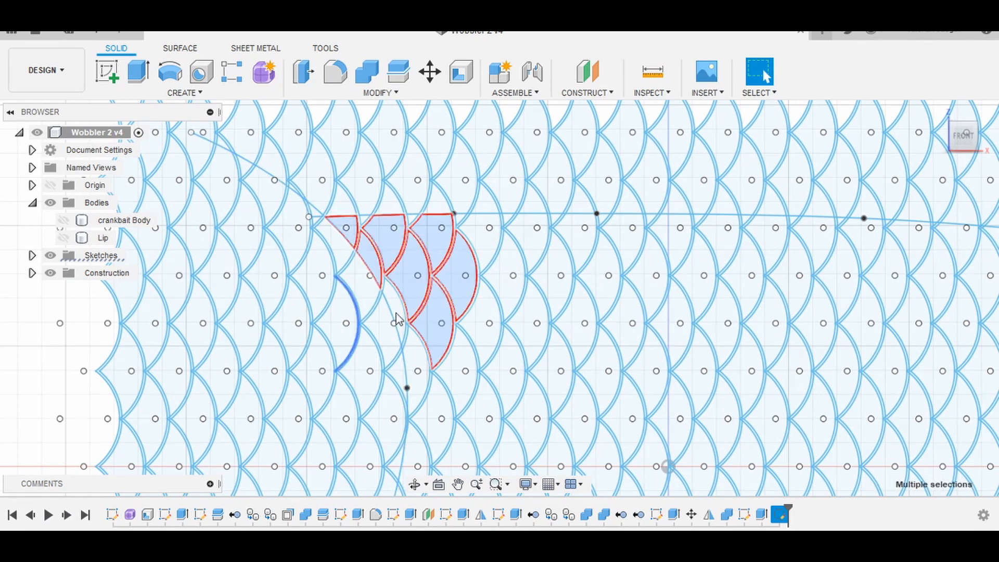
- Add the scale profiles along the curved head edge and the next ones under the upper outline to the selection
left_click(424, 360)
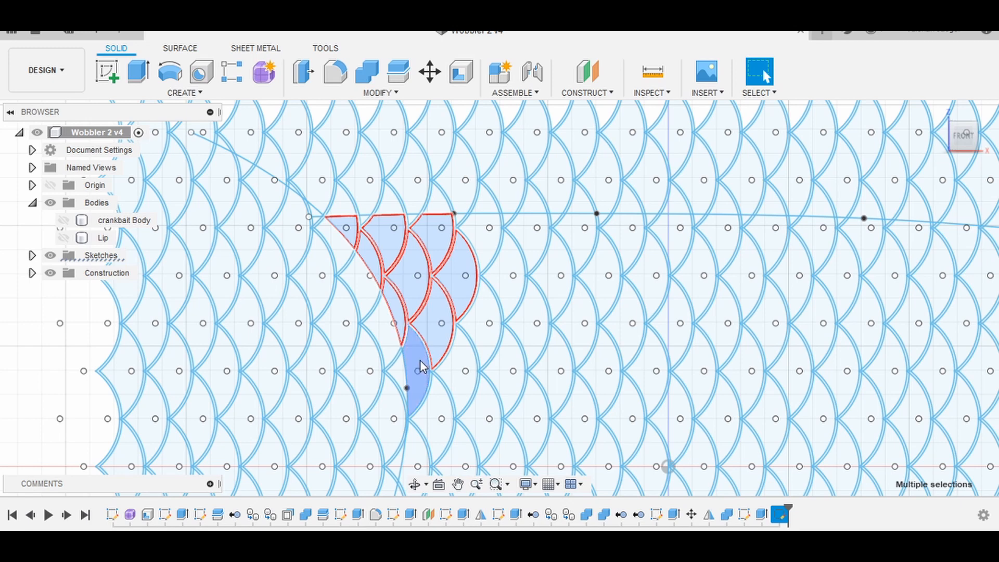
left_click(463, 363)
left_click(439, 414)
left_click(472, 321, "ctrl")
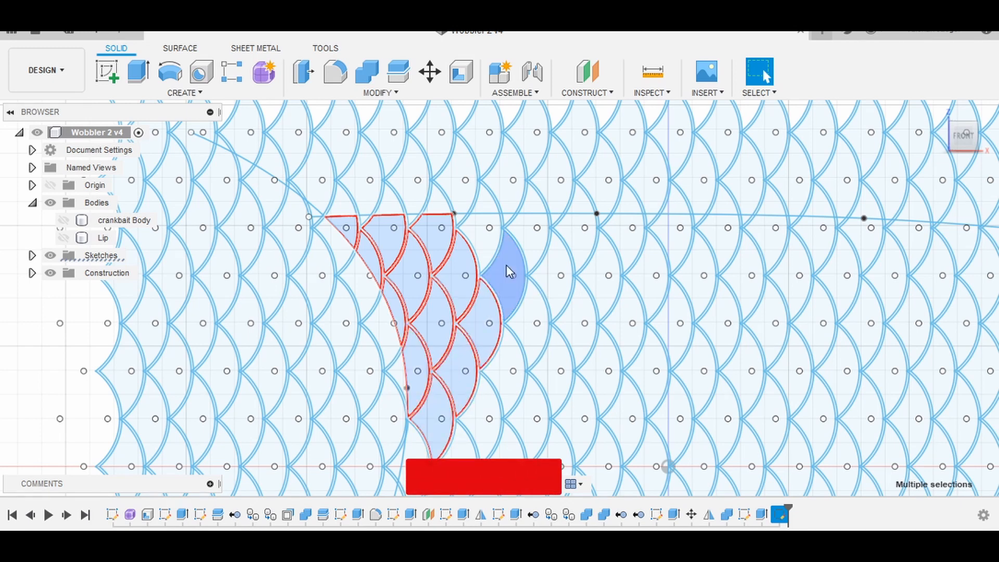
left_click(506, 264, "ctrl")
left_click(482, 235, "ctrl")
left_click(535, 258, "ctrl")
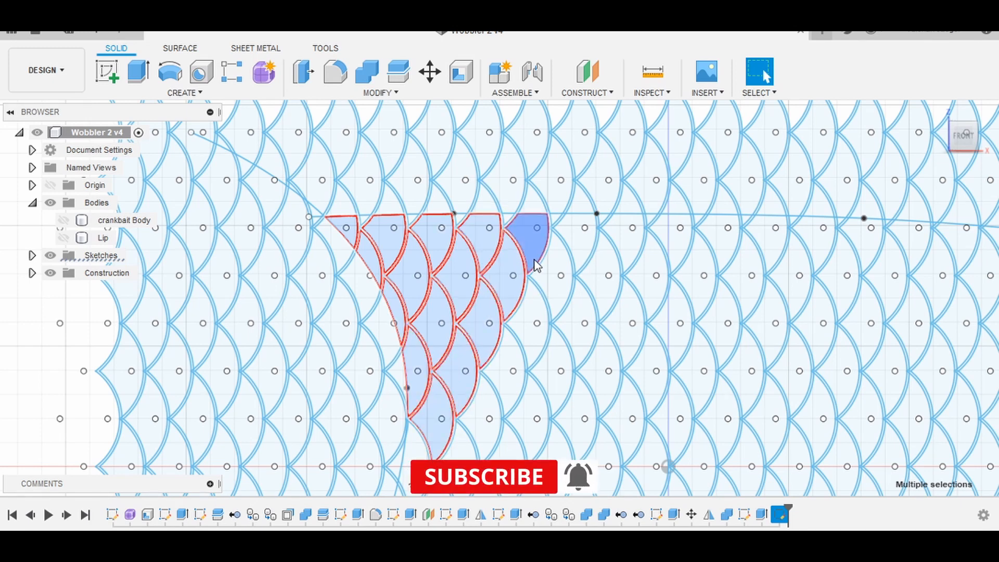
- Add the next diagonal rows of scale profiles between the upper outline and the horizontal axis to the selection
left_click(548, 286, "ctrl")
left_click(531, 328, "ctrl")
left_click(507, 372, "ctrl")
left_click(480, 420, "ctrl")
left_click(504, 448, "ctrl")
left_click(532, 411, "ctrl")
left_click(559, 350, "ctrl")
left_click(607, 275, "ctrl")
left_click(631, 241, "ctrl")
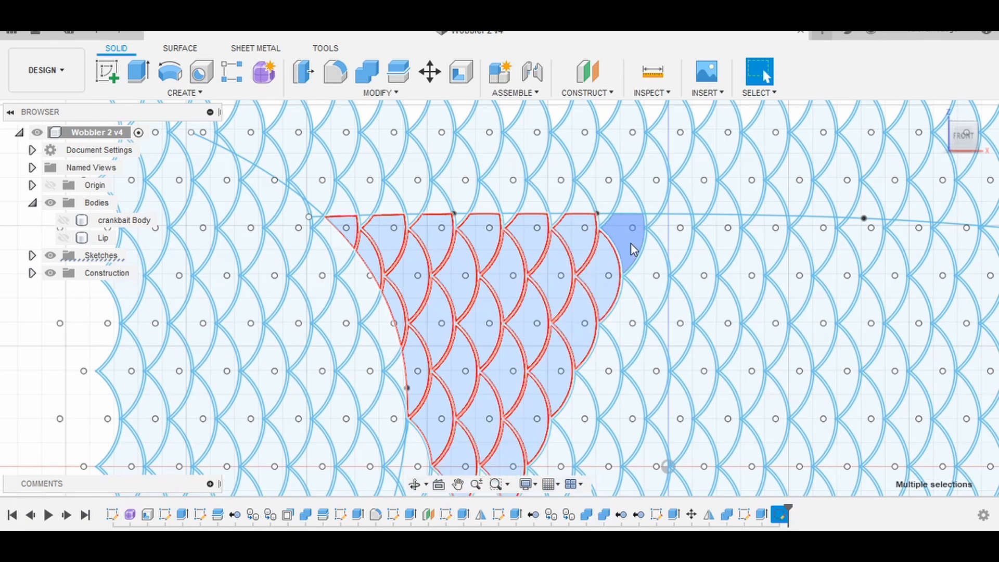
- Extend the profile selection tailward through the scales just below the upper outline
left_click(655, 280, "ctrl")
left_click(677, 242, "ctrl")
left_click(702, 283, "ctrl")
left_click(750, 273, "ctrl")
left_click(795, 268, "ctrl")
left_click(823, 315, "ctrl")
left_click(840, 275, "ctrl")
left_click(870, 239, "ctrl")
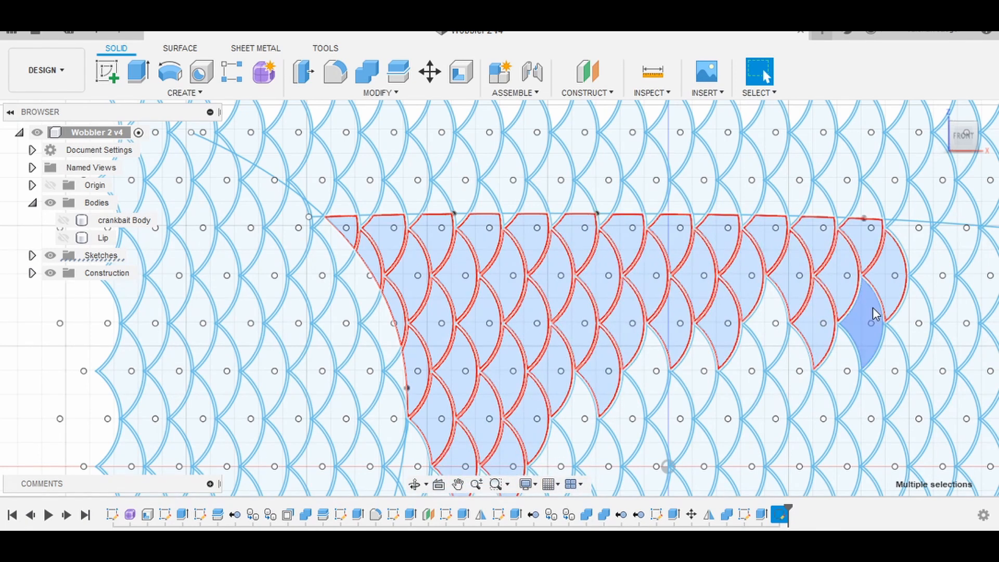
- Fill in the unselected scale profiles beneath the upper rows, down to the horizontal axis
left_click(871, 309, "ctrl")
left_click(796, 366, "ctrl")
left_click(699, 371, "ctrl")
left_click(584, 416, "ctrl")
left_click(606, 458, "ctrl")
left_click(676, 416, "ctrl")
left_click(720, 408, "ctrl")
left_click(701, 461, "ctrl")
left_click(773, 416, "ctrl")
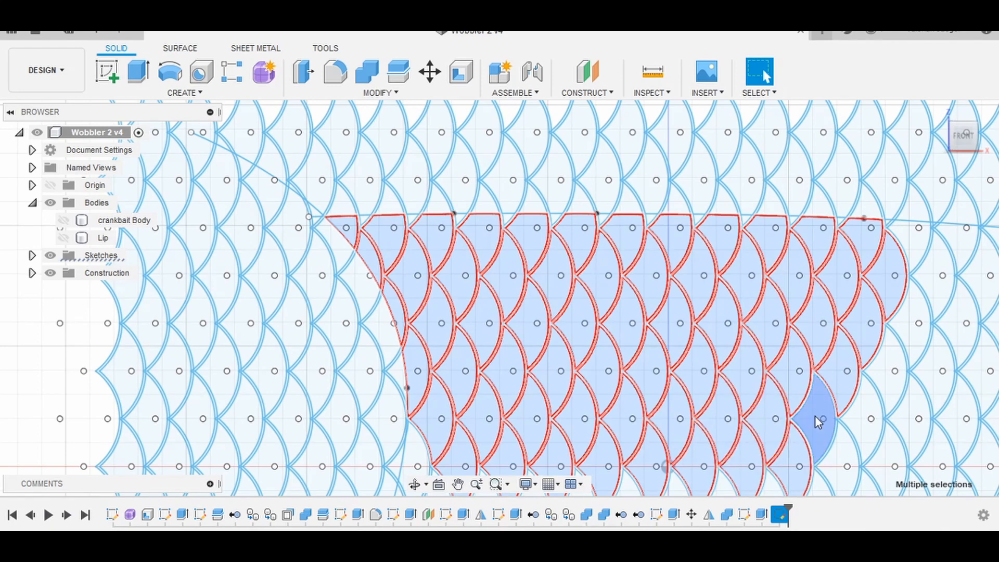
- Add the scale profiles farther tailward, just above the horizontal axis, to the selection
left_click(814, 416, "ctrl")
left_click(845, 461, "ctrl")
left_click(886, 376, "ctrl")
left_click(918, 322, "ctrl")
left_click(965, 333, "ctrl")
left_click(940, 457, "ctrl")
left_click(963, 419, "ctrl")
- Add the scale profiles along the slanted head edge below the horizontal axis to the selection
middle_click_drag(480, 305, 436, 47)
left_click(372, 304, "ctrl")
left_click(328, 325, "ctrl")
left_click(323, 403, "ctrl")
left_click(299, 447, "ctrl")
left_click(255, 464, "ctrl")
middle_click_drag(255, 464, 404, 281)
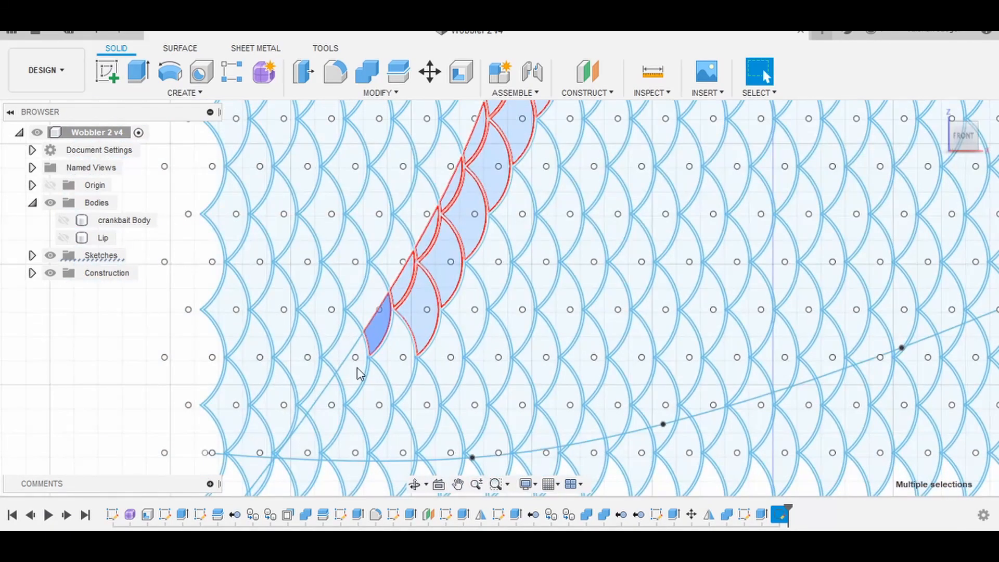
- Add the scale profiles in the pointed lower head corner and the columns beside it to the selection
left_click(357, 368, "ctrl")
left_click(326, 413, "ctrl")
left_click(343, 443, "ctrl")
left_click(395, 438, "ctrl")
left_click(430, 416, "ctrl")
left_click(474, 416, "ctrl")
left_click(488, 265, "ctrl")
left_click(515, 312, "ctrl")
left_click(538, 359, "ctrl")
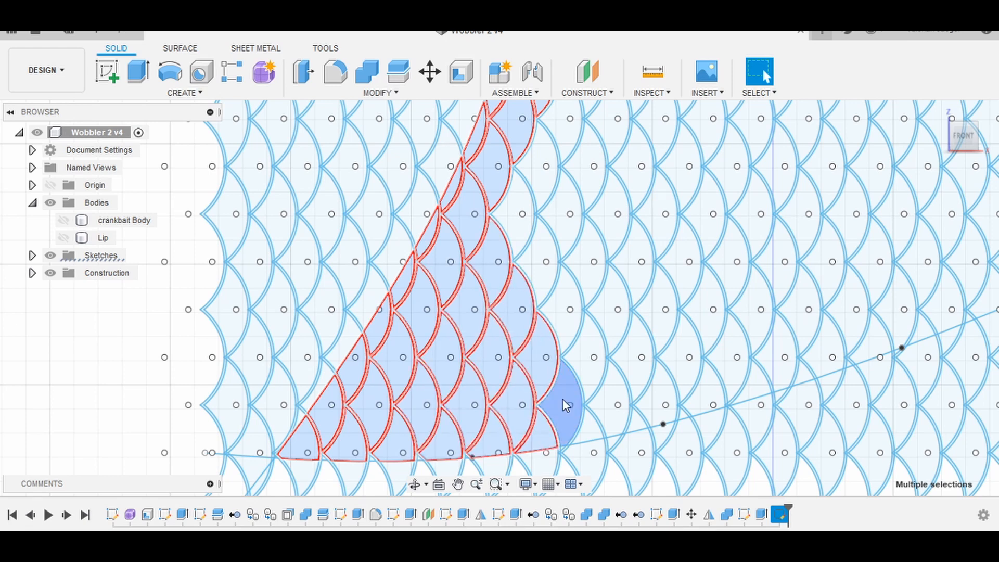
- Add the scale profiles along the rising belly outline, tailward from the lower head corner, to the selection
left_click(563, 398, "ctrl")
left_click(588, 357, "ctrl")
left_click(661, 398, "ctrl")
left_click(705, 392, "ctrl")
left_click(753, 386, "ctrl")
left_click(773, 361, "ctrl")
left_click(827, 353, "ctrl")
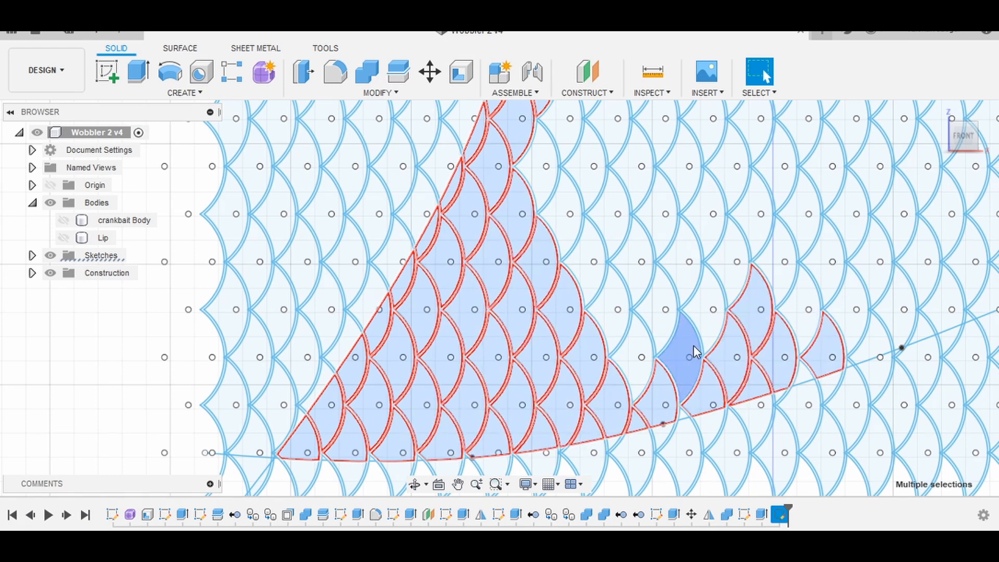
- Fill in the unselected scale profiles above the belly outline and extend those rows tailward
left_click(694, 350, "ctrl")
left_click(617, 318, "ctrl")
left_click(541, 191, "ctrl")
left_click(594, 174, "ctrl")
left_click(662, 320, "ctrl")
left_click(781, 270, "ctrl")
left_click(800, 323, "ctrl")
left_click(834, 260, "ctrl")
left_click(854, 312, "ctrl")
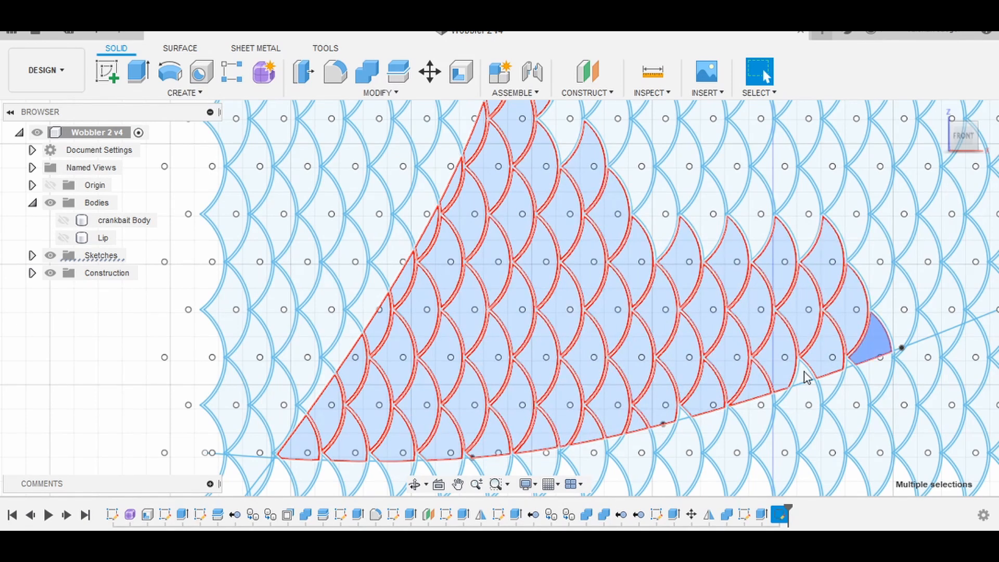
- Add the missed sliver at the belly edge, further tailward scales, and the next row above to the selection
left_click(805, 374, "ctrl")
left_click(935, 307, "ctrl")
left_click(966, 270, "ctrl")
left_click(949, 216, "ctrl")
left_click(808, 214, "ctrl")
left_click(757, 214, "ctrl")
left_click(710, 213, "ctrl")
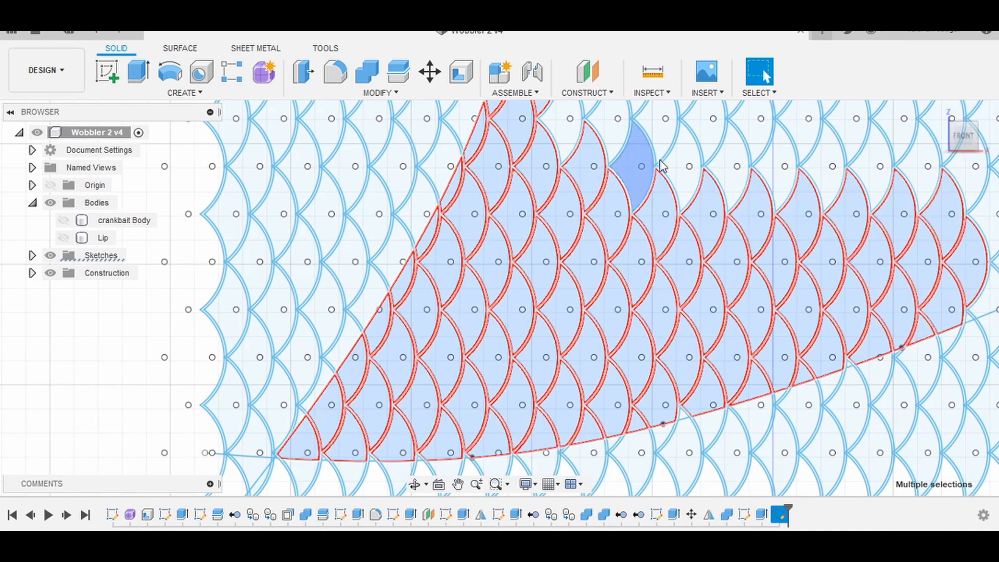
- Add more scale profiles from the following upper row and farther along the belly outline to the selection
left_click(686, 168, "ctrl")
left_click(782, 167, "ctrl")
left_click(879, 169, "ctrl")
left_click(925, 168, "ctrl")
middle_click_drag(905, 265, 423, 319)
left_click(508, 345, "ctrl")
left_click(523, 284, "ctrl")
left_click(587, 313, "ctrl")
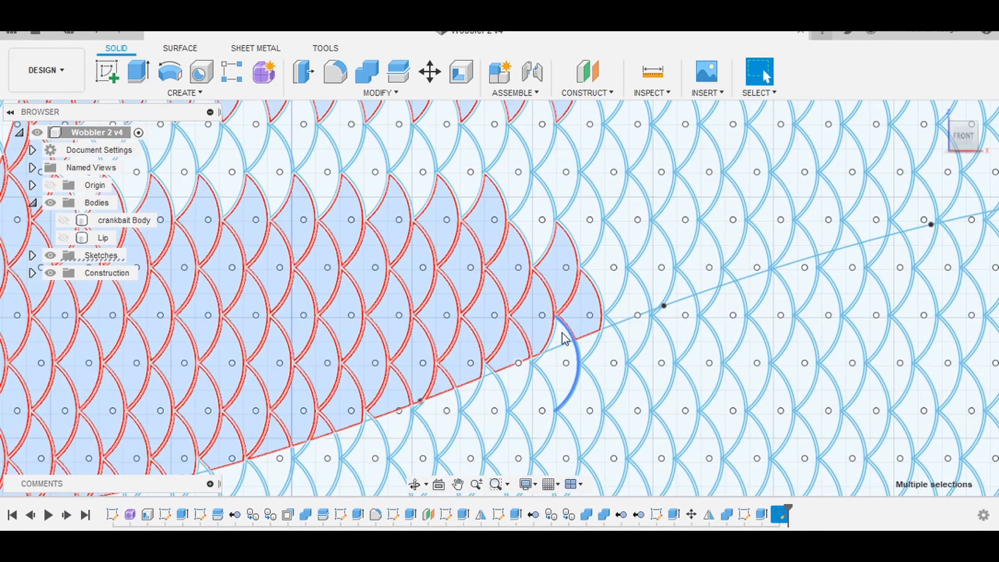
- Select the scale profiles up to the belly spline point and fill the open rows between the lower and upper selections
left_click(632, 302, "ctrl")
left_click(588, 224, "ctrl")
left_click(557, 179, "ctrl")
left_click(492, 139, "ctrl")
left_click(415, 169, "ctrl")
left_click(348, 135, "ctrl")
left_click(297, 134, "ctrl")
left_click(273, 173, "ctrl")
left_click(226, 171, "ctrl")
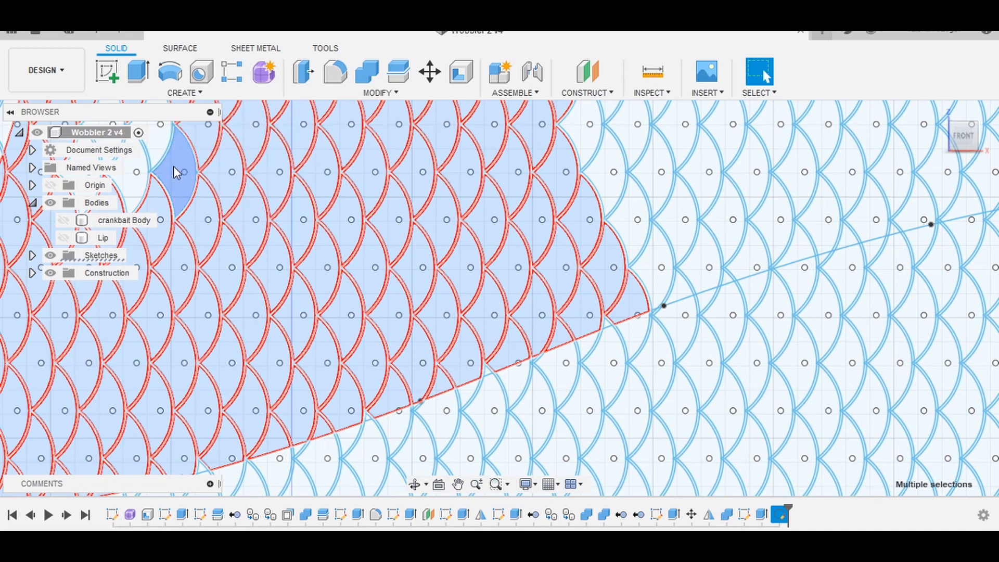
- Close the last gaps in the middle of the body and extend the selection along the belly edge
middle_click_drag(173, 166, 331, 292)
left_click(292, 284, "ctrl")
left_click(247, 284, "ctrl")
left_click(811, 416, "ctrl")
left_click(786, 343, "ctrl")
left_click(816, 290, "ctrl")
left_click(836, 346, "ctrl")
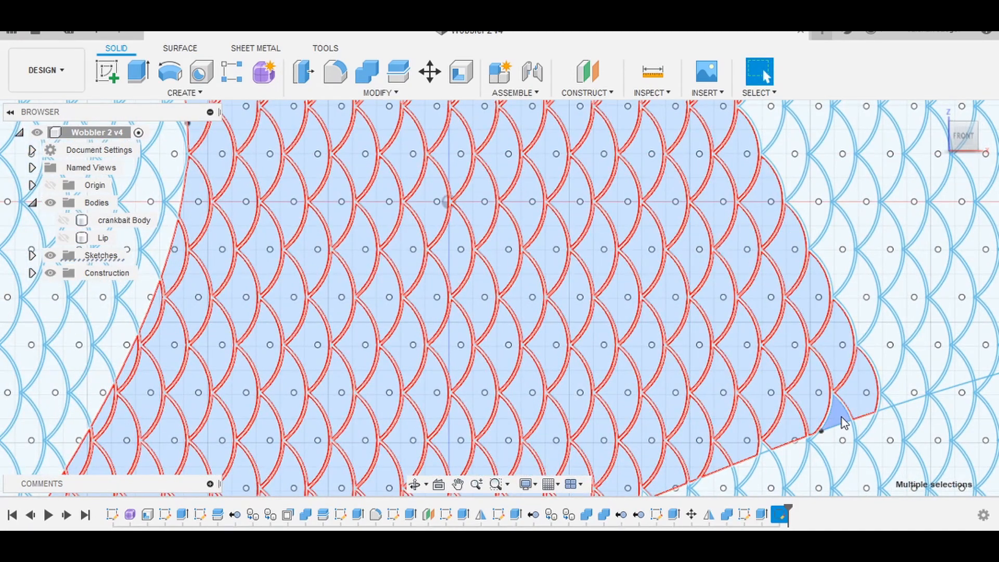
- Add the next belly-edge scales toward the tail and the columns reaching up to the horizontal axis
left_click(841, 418, "ctrl")
left_click(904, 379, "ctrl")
left_click(878, 347, "ctrl")
left_click(953, 373, "ctrl")
left_click(977, 348, "ctrl")
left_click(865, 291, "ctrl")
left_click(833, 257, "ctrl")
left_click(812, 208, "ctrl")
left_click(854, 196, "ctrl")
left_click(884, 249, "ctrl")
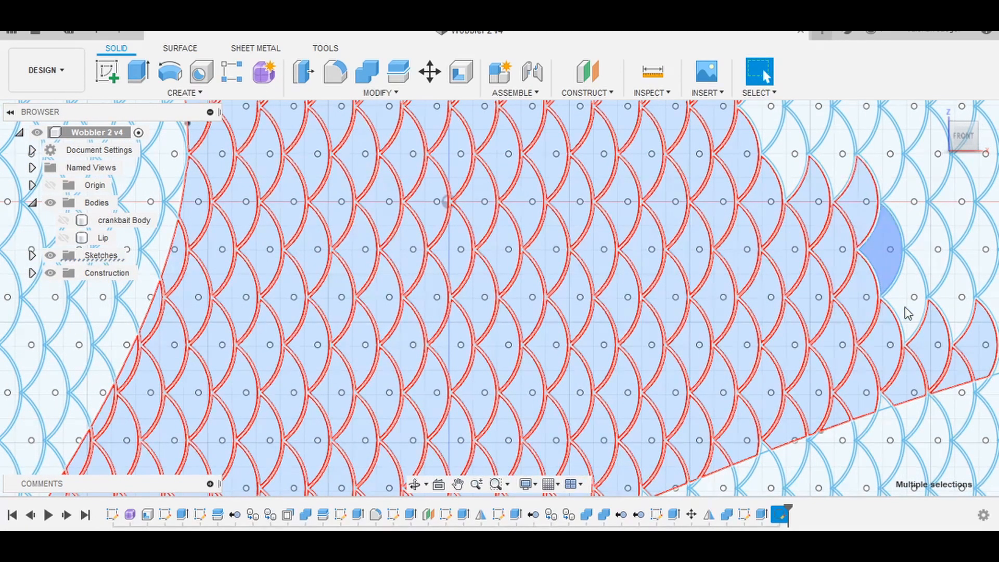
- Fill in the skipped scale profiles between the tailward belly scales and the horizontal axis
left_click(905, 307, "ctrl")
left_click(950, 323, "ctrl")
left_click(934, 252, "ctrl")
left_click(905, 204, "ctrl")
- Select the column of open scale profiles running from just above the horizontal axis up toward the back outline
middle_click_drag(905, 203, 560, 338)
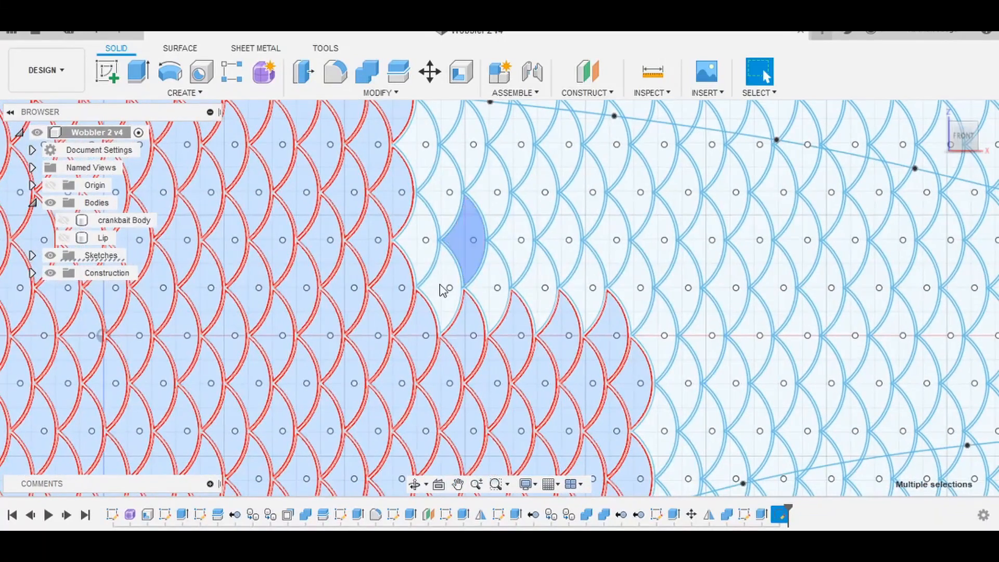
left_click(441, 286, "ctrl")
left_click(420, 221, "ctrl")
left_click(438, 190, "ctrl")
left_click(425, 151, "ctrl")
left_click(447, 117, "ctrl")
- Add the next tailward columns of open scale profiles between the horizontal axis and the back outline to the selection
left_click(475, 136, "ctrl")
left_click(492, 124, "ctrl")
left_click(514, 143, "ctrl")
left_click(489, 200, "ctrl")
left_click(469, 237, "ctrl")
left_click(491, 278, "ctrl")
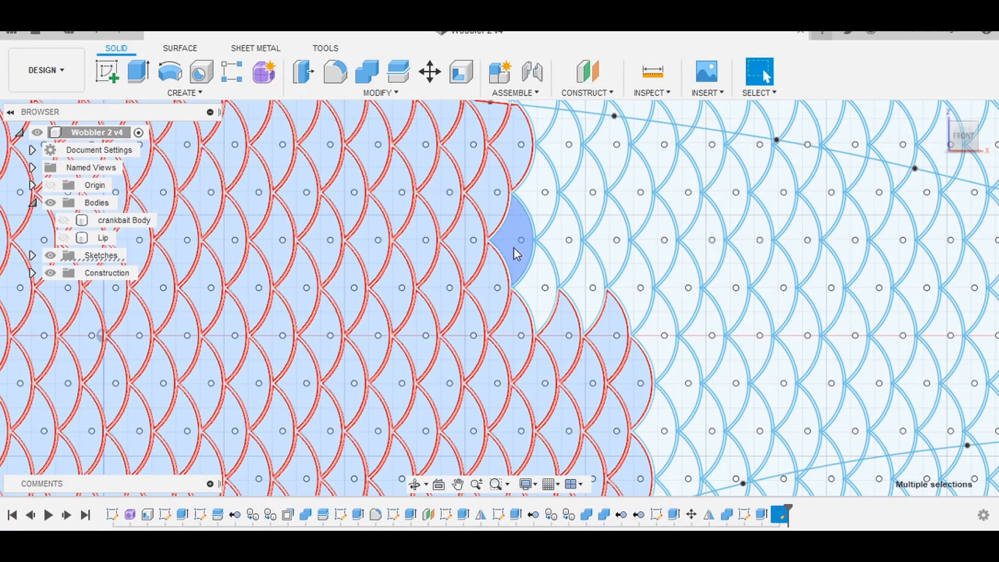
- Fill in the open scale profiles above the horizontal axis over the tailward end of the selected belly scales
left_click(553, 155, "ctrl")
left_click(583, 218, "ctrl")
left_click(561, 243, "ctrl")
left_click(538, 276, "ctrl")
left_click(578, 299, "ctrl")
left_click(609, 255, "ctrl")
left_click(649, 247, "ctrl")
left_click(631, 311, "ctrl")
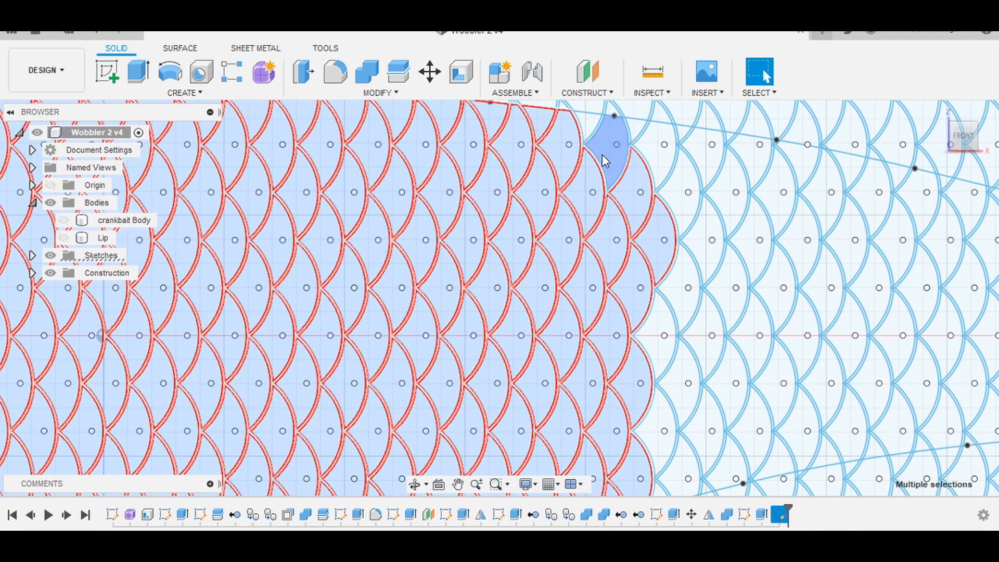
- Extend the scale selection one band tailward, working from the back outline down to the belly outline
left_click(635, 129, "ctrl")
left_click(665, 152, "ctrl")
left_click(686, 200, "ctrl")
left_click(698, 249, "ctrl")
left_click(671, 312, "ctrl")
left_click(673, 400, "ctrl")
left_click(709, 445, "ctrl")
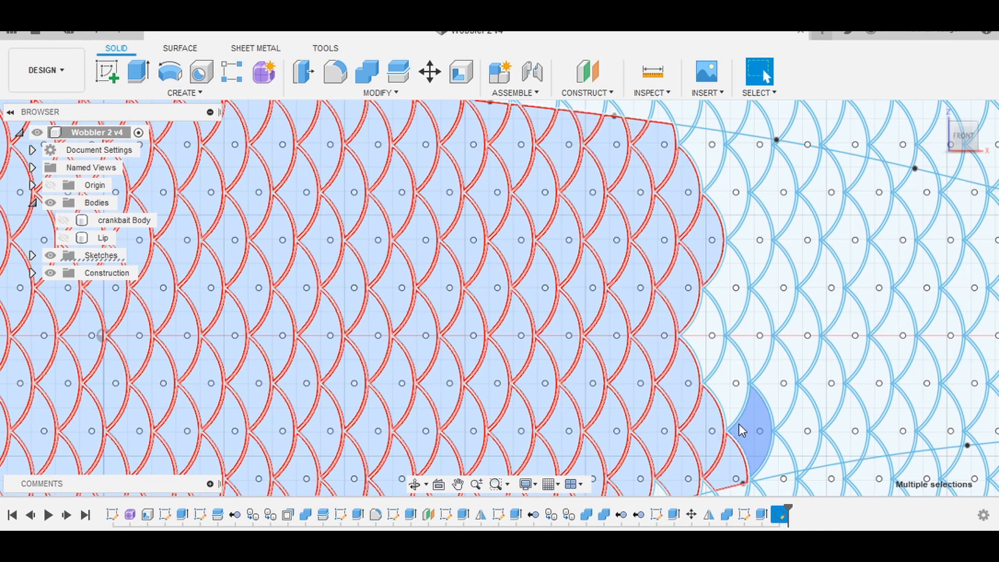
- Select the following two columns of scale profiles from the belly edge up to the back outline and down again
left_click(739, 423, "ctrl")
left_click(722, 291, "ctrl")
left_click(749, 249, "ctrl")
left_click(730, 203, "ctrl")
left_click(705, 154, "ctrl")
left_click(754, 156, "ctrl")
left_click(775, 195, "ctrl")
left_click(797, 246, "ctrl")
left_click(779, 302, "ctrl")
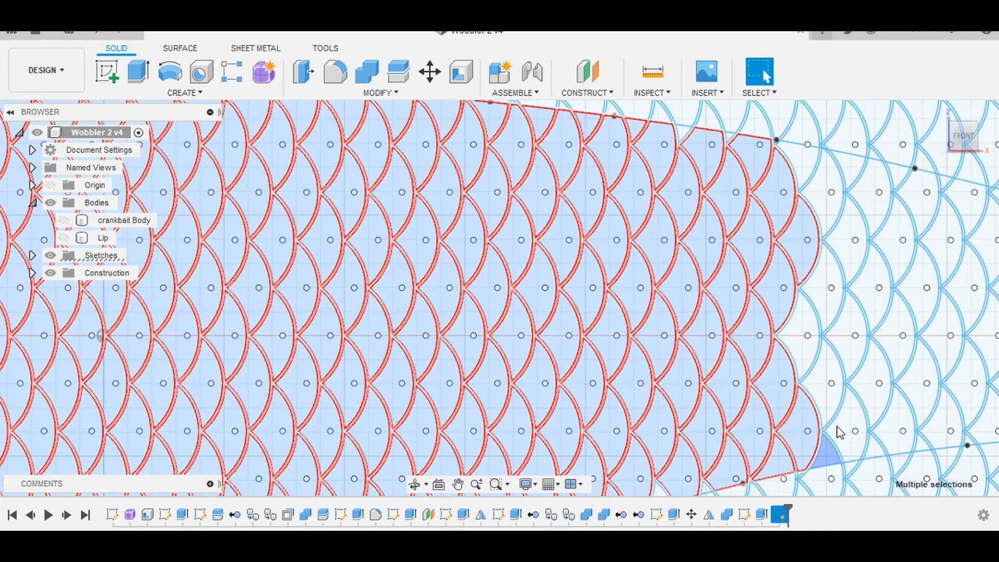
- Add the scale profiles where the body starts narrowing, including the partial scales along the back and belly outlines
left_click(819, 200, "ctrl")
left_click(802, 159, "ctrl")
left_click(865, 190, "ctrl")
left_click(845, 348, "ctrl")
left_click(875, 360, "ctrl")
left_click(880, 449, "ctrl")
left_click(887, 329, "ctrl")
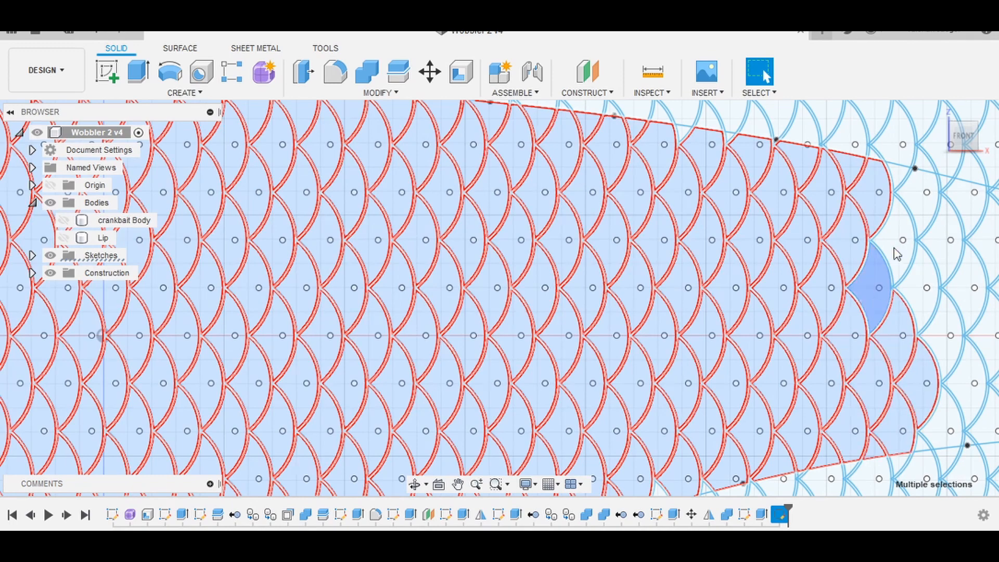
- Close the remaining gap above the axis and add the next full column of scales toward the narrow tail section
left_click(893, 249, "ctrl")
left_click(940, 250, "ctrl")
left_click(924, 291, "ctrl")
left_click(943, 334, "ctrl")
left_click(963, 384, "ctrl")
left_click(943, 422, "ctrl")
middle_click_drag(853, 371, 441, 311)
left_click(577, 363, "ctrl")
left_click(508, 385, "ctrl")
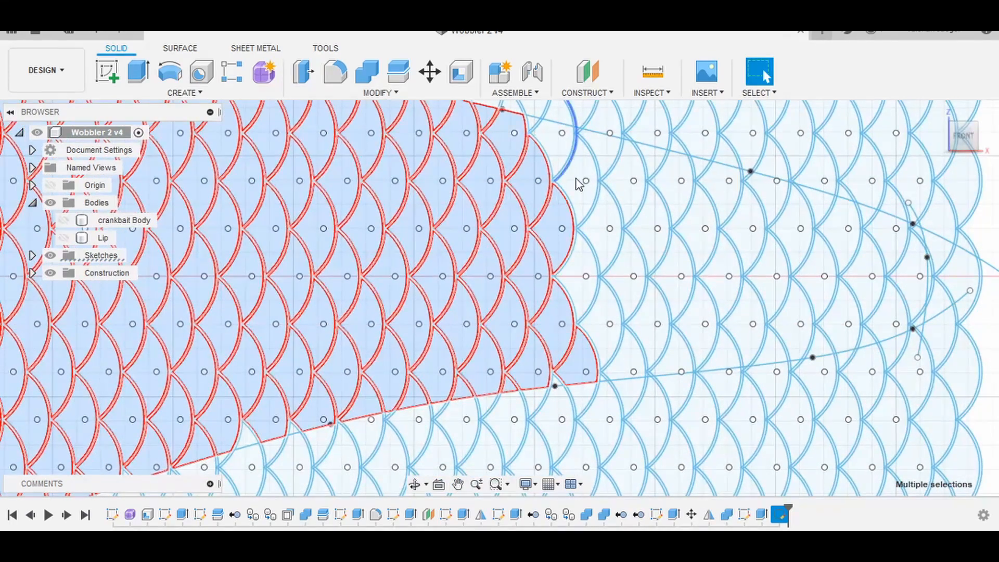
- Select the first columns of scale profiles in the tapering tail section, from the belly outline to the back outline
left_click(600, 319, "ctrl")
left_click(624, 361, "ctrl")
left_click(650, 321, "ctrl")
left_click(629, 277, "ctrl")
left_click(651, 229, "ctrl")
left_click(627, 188, "ctrl")
left_click(671, 183, "ctrl")
left_click(694, 226, "ctrl")
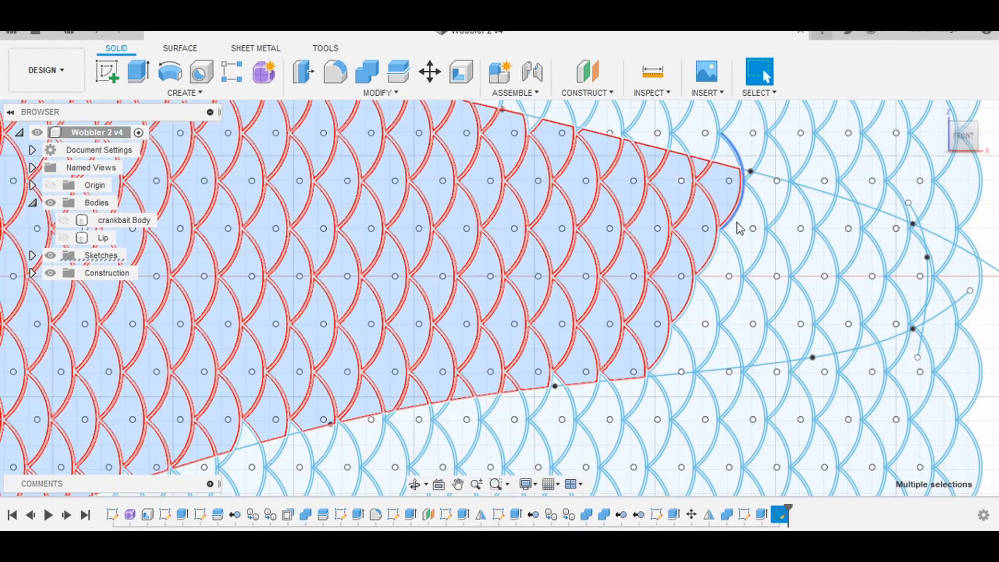
- Continue the selection through the middle of the tail taper, adding scales along the back outline and the axis
left_click(673, 356, "ctrl")
left_click(722, 349, "ctrl")
left_click(767, 279, "ctrl")
left_click(788, 236, "ctrl")
left_click(816, 277, "ctrl")
left_click(815, 205, "ctrl")
left_click(839, 231, "ctrl")
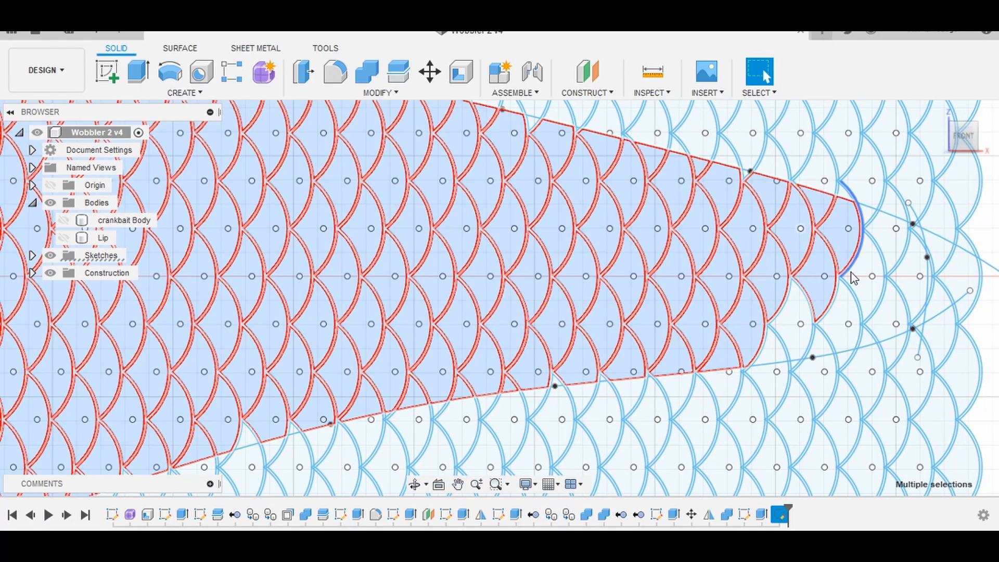
- Select all remaining scale profiles at the tail tip, including the partial ones along the end outline
left_click(855, 275, "ctrl")
left_click(866, 212, "ctrl")
left_click(792, 319, "ctrl")
left_click(769, 352, "ctrl")
left_click(838, 324, "ctrl")
left_click(885, 316, "ctrl")
left_click(864, 339, "ctrl")
left_click(910, 285, "ctrl")
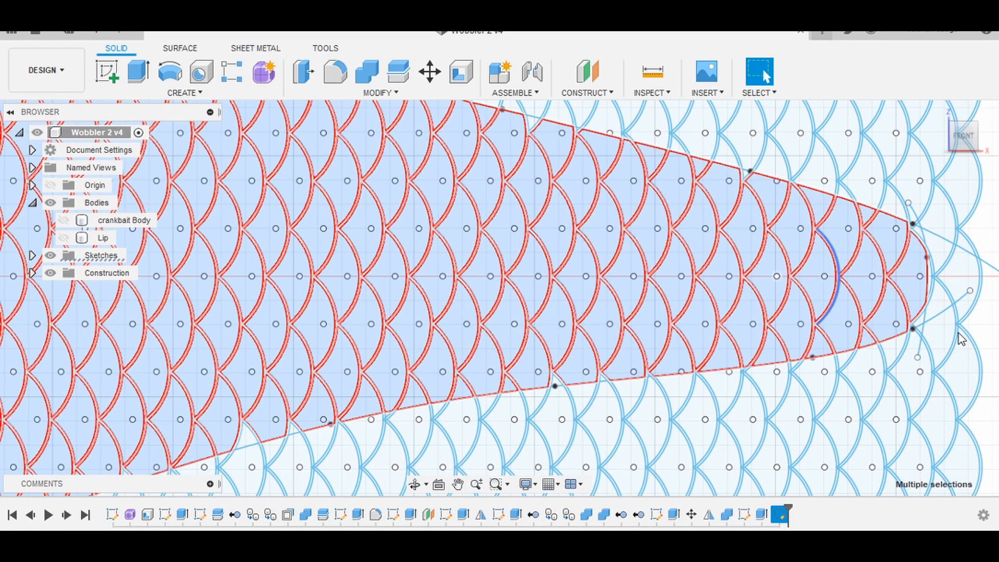
- Start an Extrude of all selected scale profiles and make the crankbait body visible
scroll(698, 326, "down", 1)
scroll(698, 326, "down", 5)
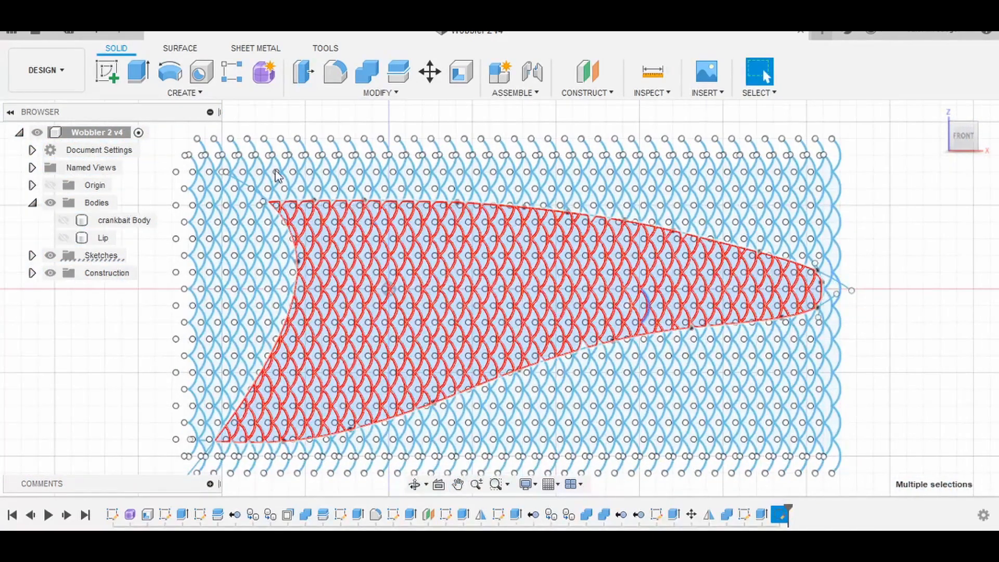
key("e")
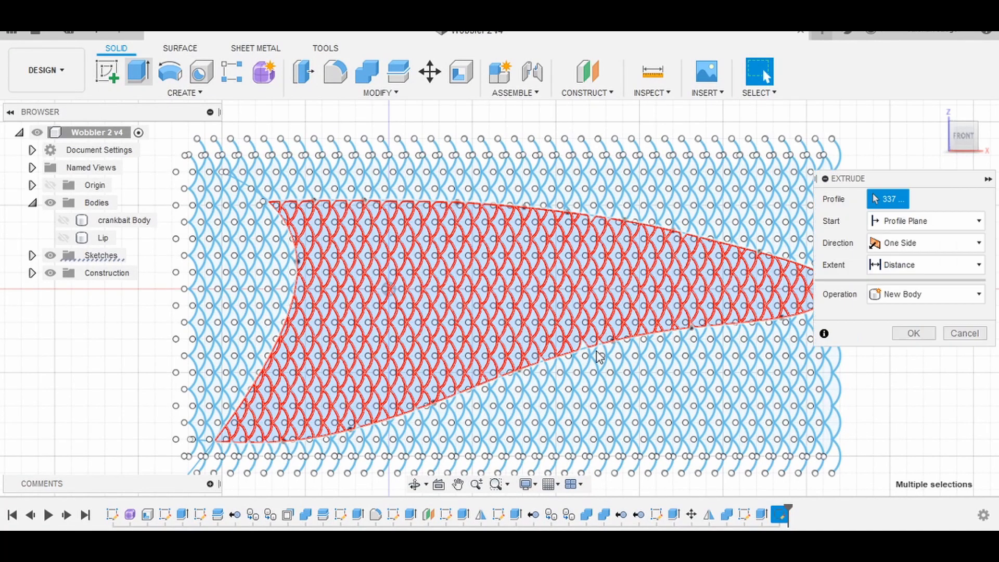
middle_click_drag(872, 435, 981, 447, "shift")
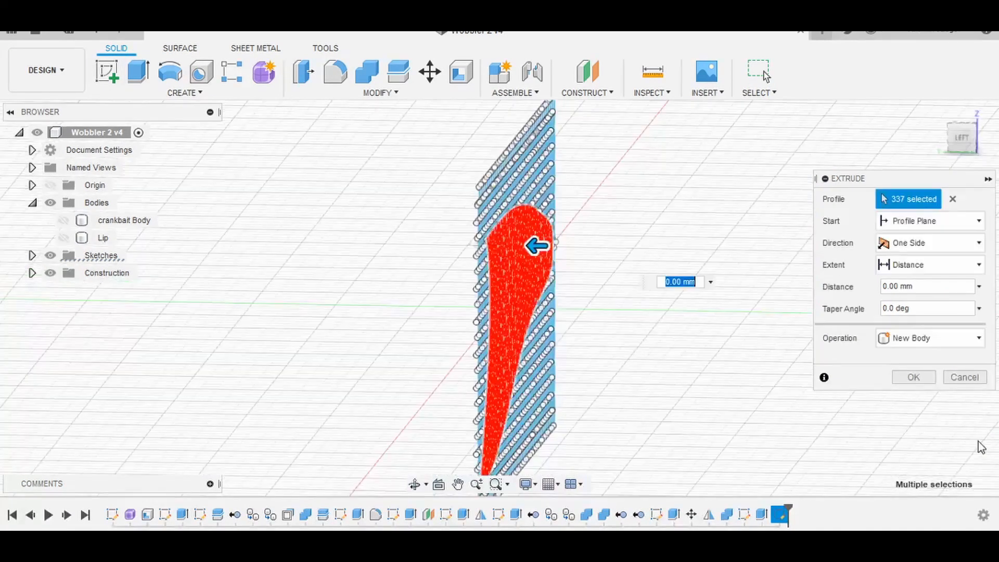
left_click(64, 220)
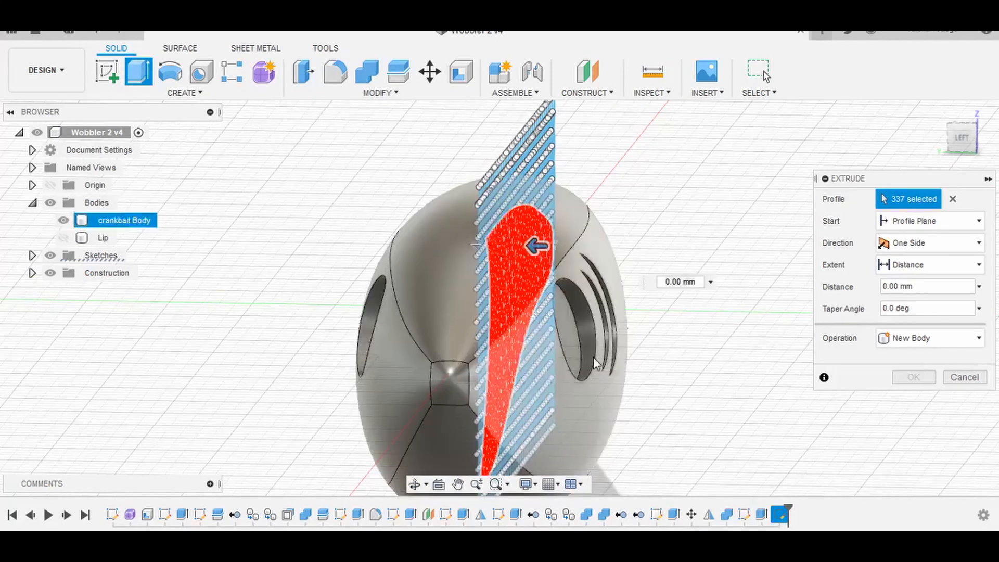
- Set the extrusion to start from an object and pick the crankbait body's side face as that object
left_click(980, 222)
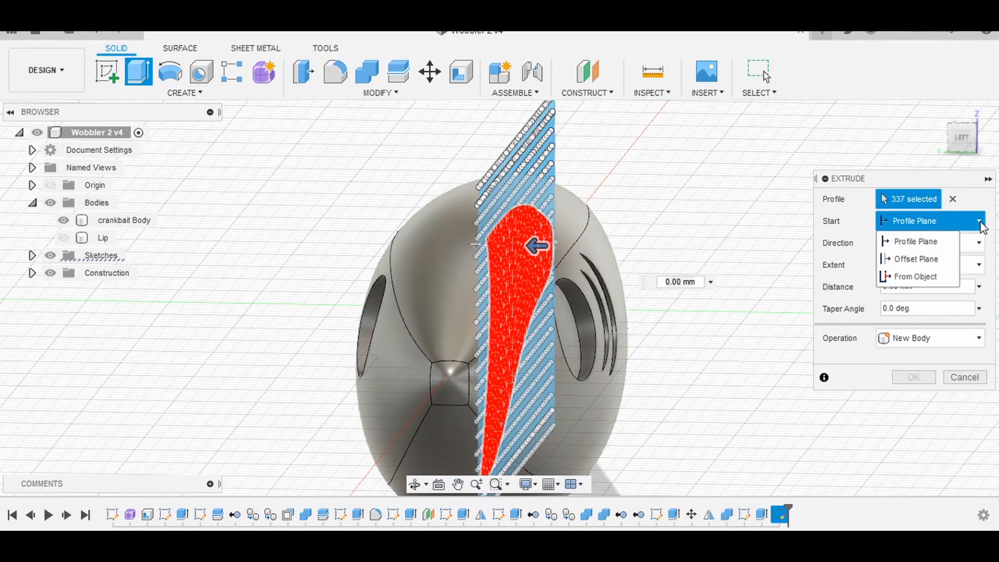
left_click(945, 275)
middle_click_drag(736, 390, 648, 265, "shift")
left_click(647, 261)
middle_click_drag(709, 413, 696, 408, "shift")
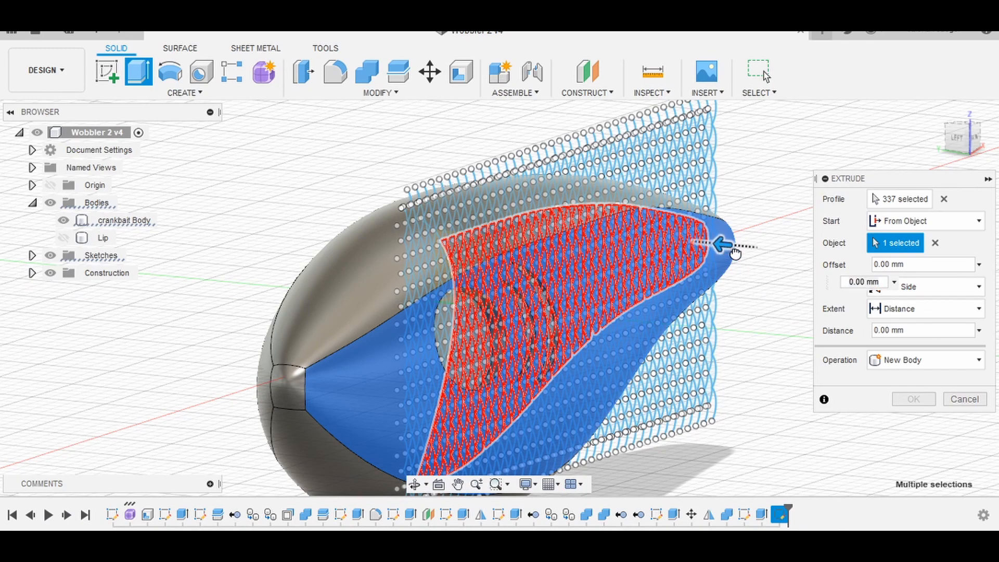
- Extrude the scales -0.15 mm from the side face and join them to the crankbait body
left_click_drag(735, 253, 764, 249)
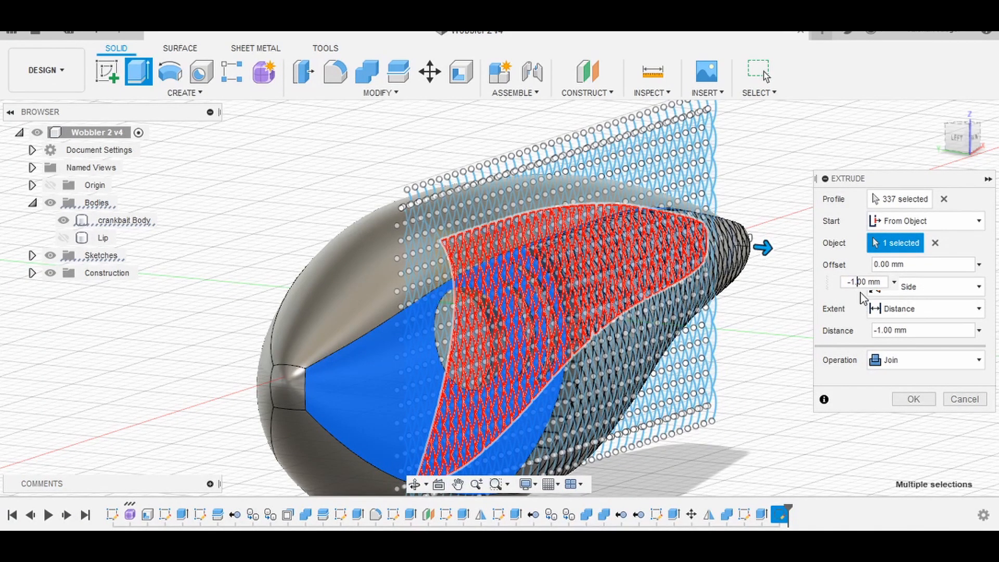
key("Right")
key("Right")
key("Right")
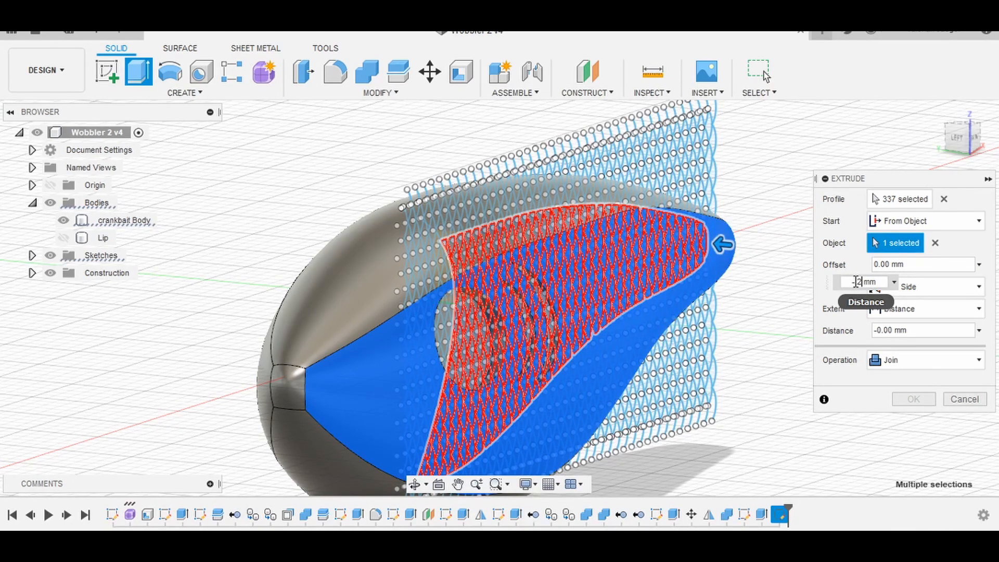
type("5")
middle_click_drag(755, 289, 558, 312, "shift")
middle_click_drag(635, 431, 609, 353)
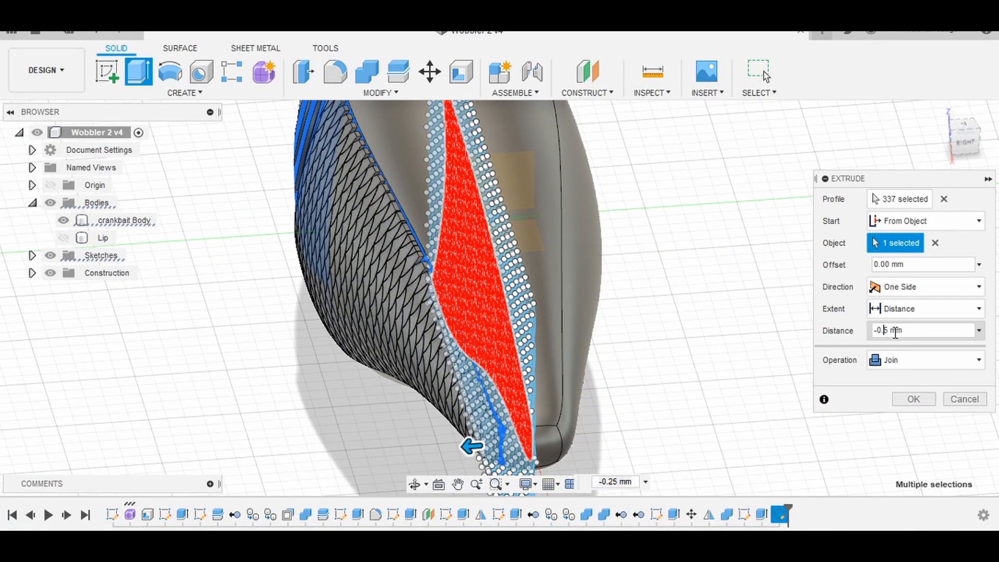
middle_click_drag(739, 346, 757, 369, "shift")
left_click(913, 399)
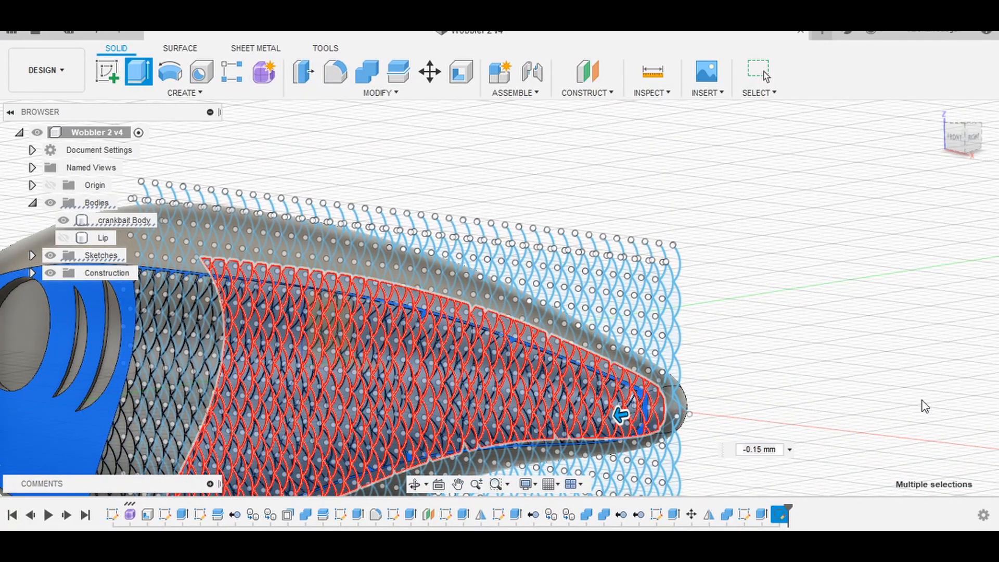
- Examine the raised scales up close at the tail tip and along the belly edge in the front view
scroll(614, 400, "up", 2)
scroll(613, 400, "up", 5)
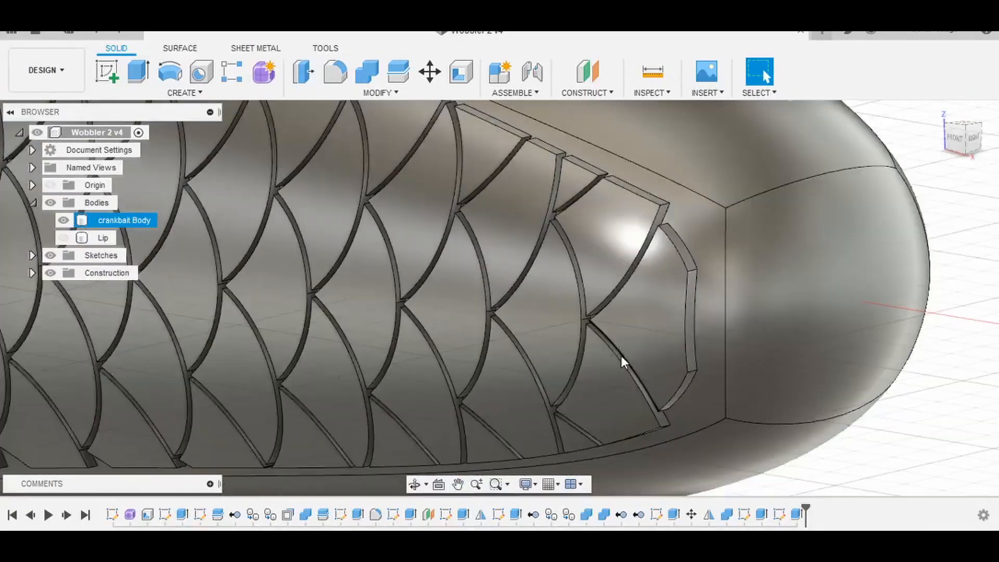
middle_click_drag(661, 351, 673, 363)
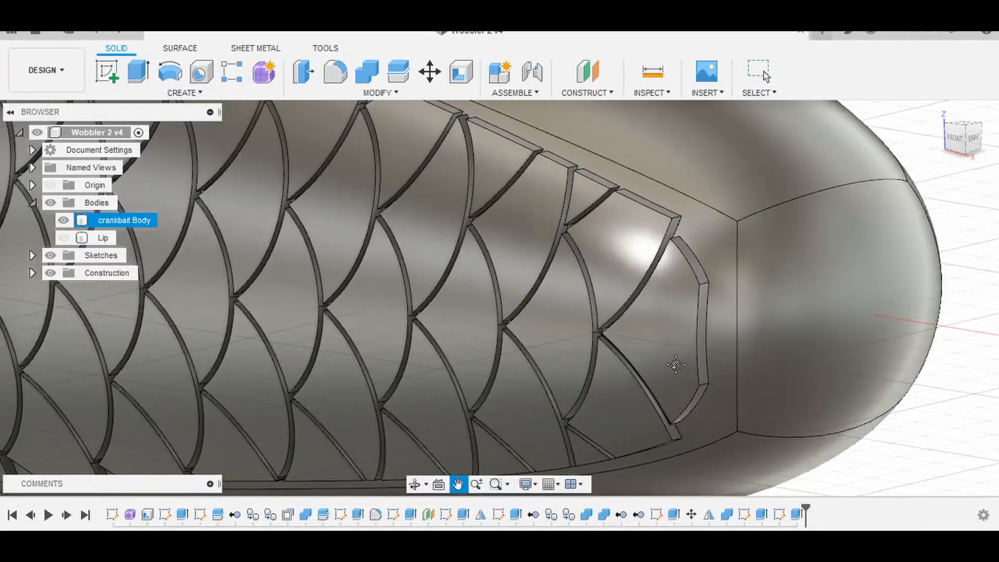
middle_click_drag(601, 354, 676, 354, "shift")
left_click(966, 143)
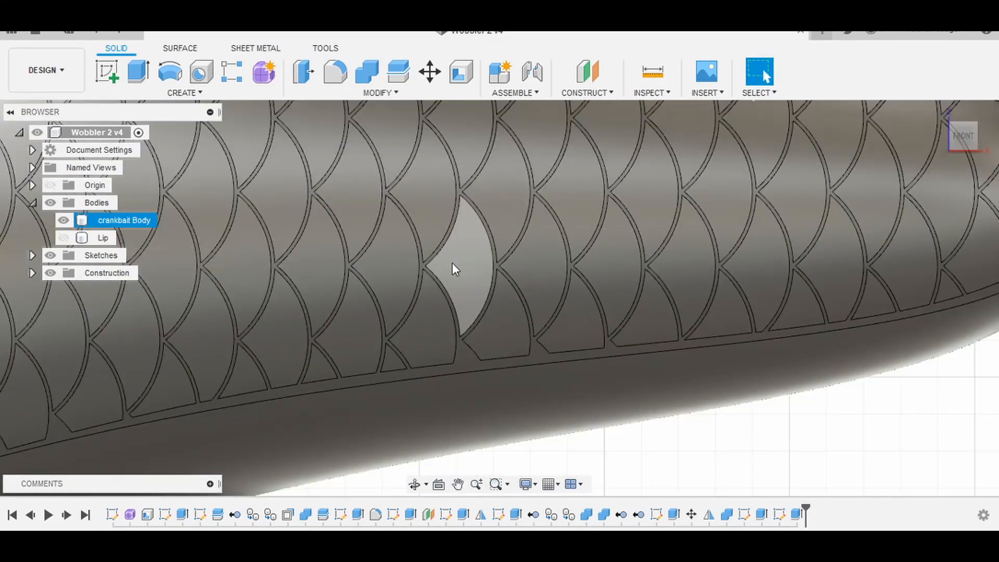
scroll(451, 263, "down", 2)
middle_click_drag(451, 264, 676, 287)
scroll(366, 282, "down", 3)
middle_click_drag(375, 275, 516, 311)
scroll(352, 298, "down", 2)
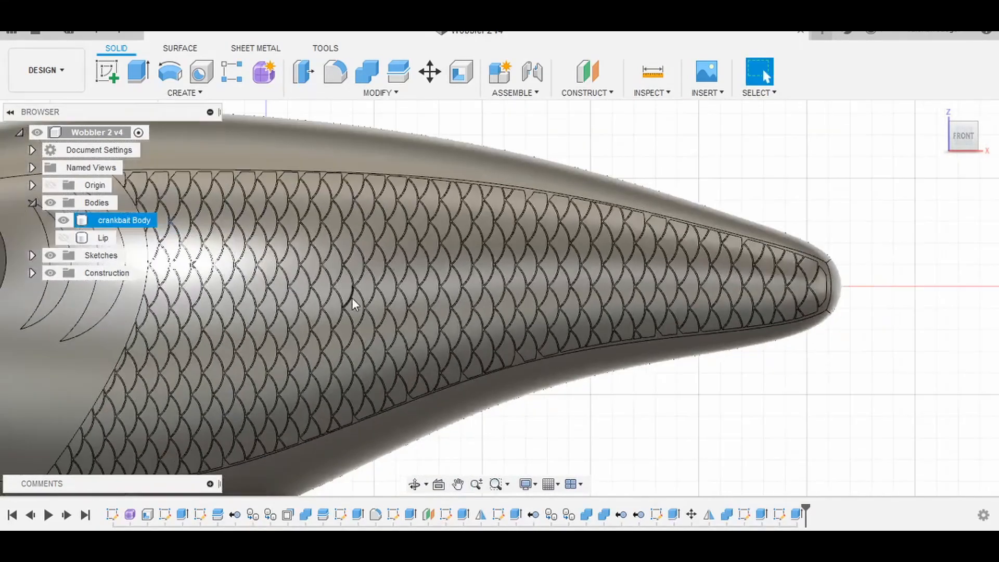
- Fillet 11 scale faces in two rows behind the gill slits near the back outline with a 0.1 mm radius
middle_click_drag(351, 297, 546, 315)
scroll(313, 198, "up", 1)
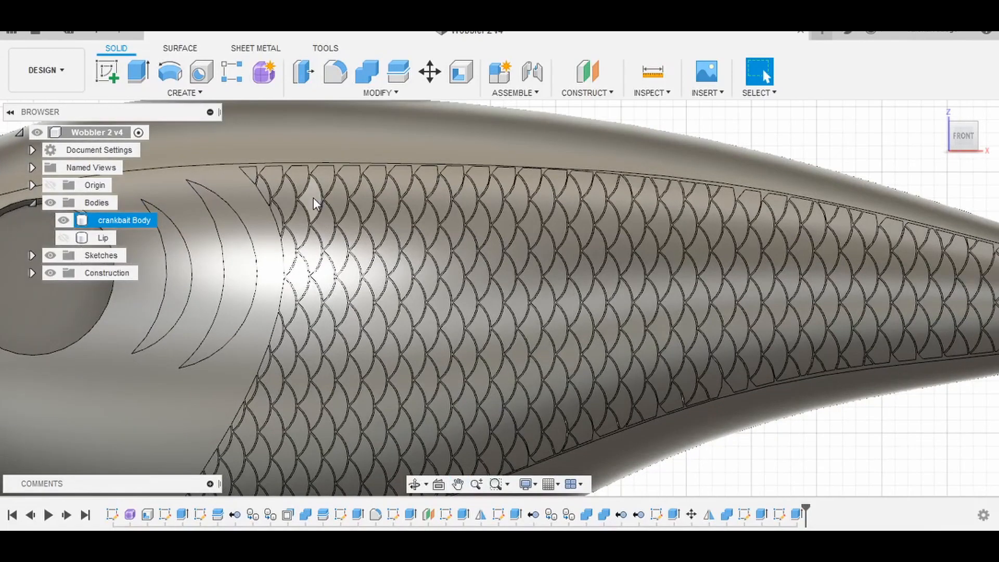
left_click(314, 198)
left_click(341, 200, "ctrl")
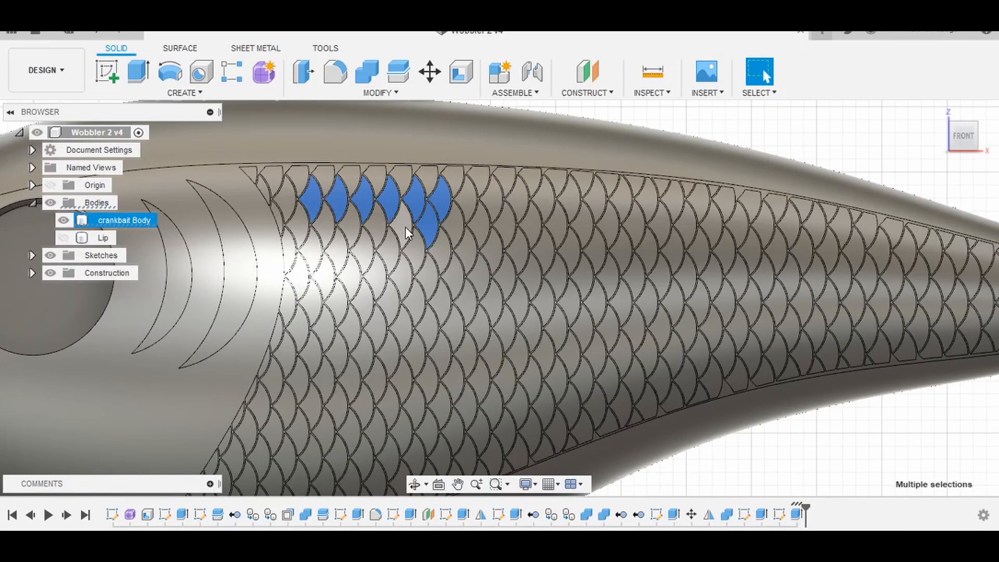
left_click(335, 73)
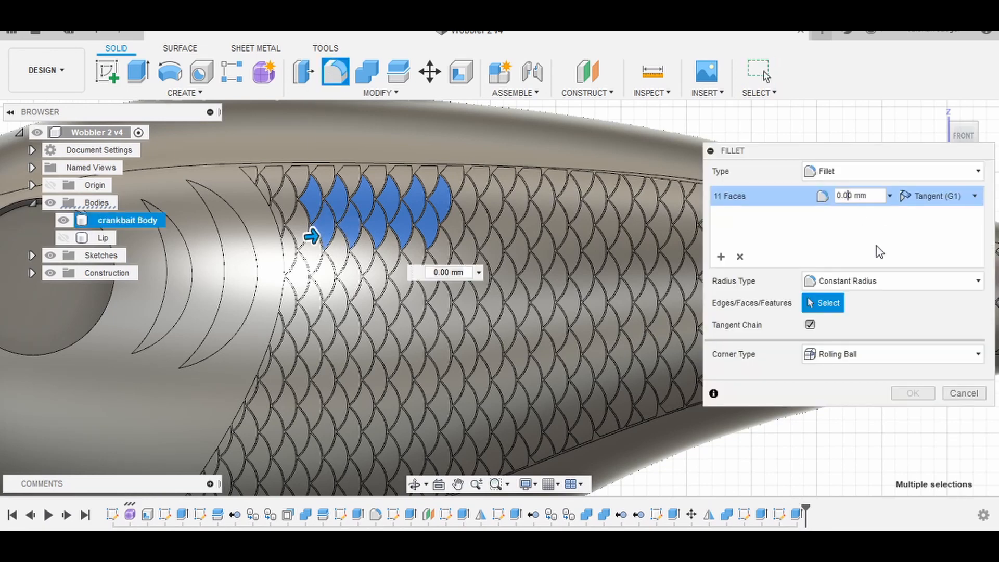
key("BackSpace")
type("1")
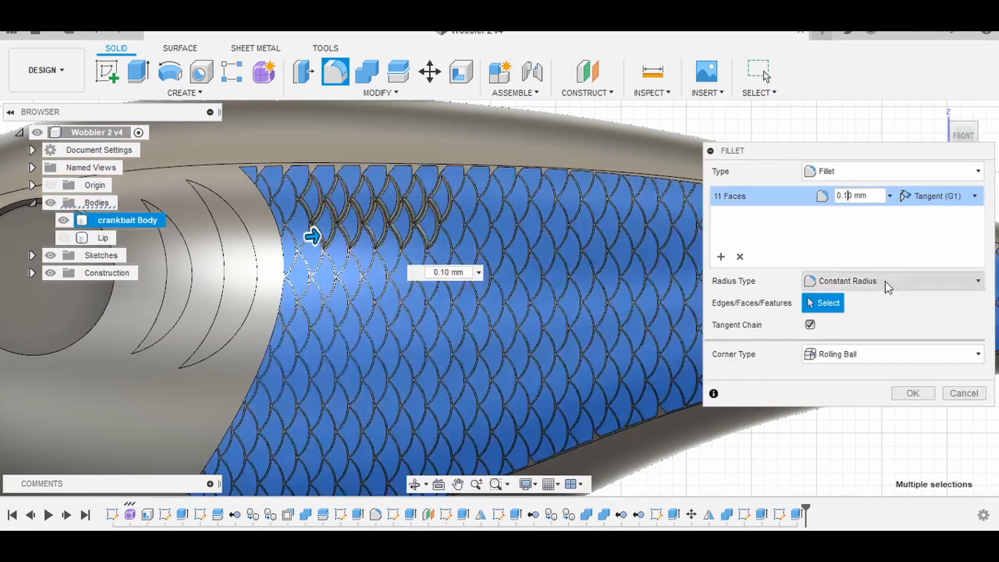
left_click(912, 392)
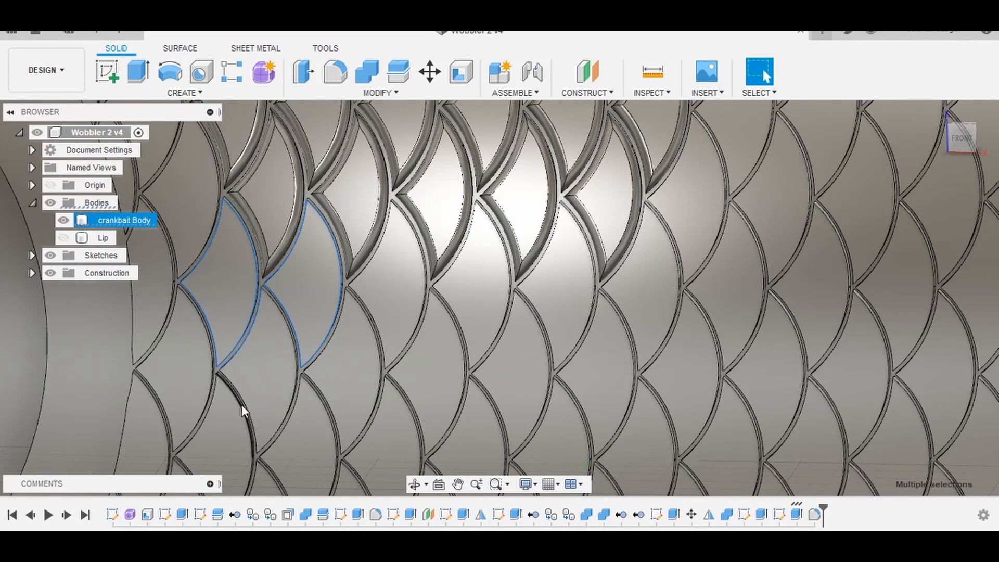
- Select the outline edges of the unfilleted scales beside and directly below the filleted rows
left_click(366, 338, "ctrl")
left_click(173, 243, "ctrl")
left_click(195, 425, "ctrl")
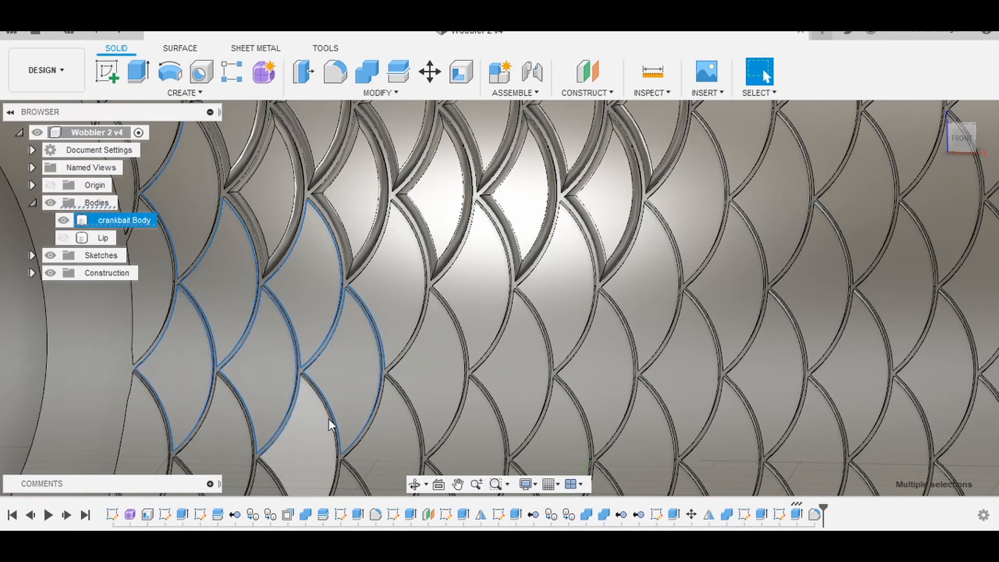
left_click(329, 419, "ctrl")
left_click(400, 311, "ctrl")
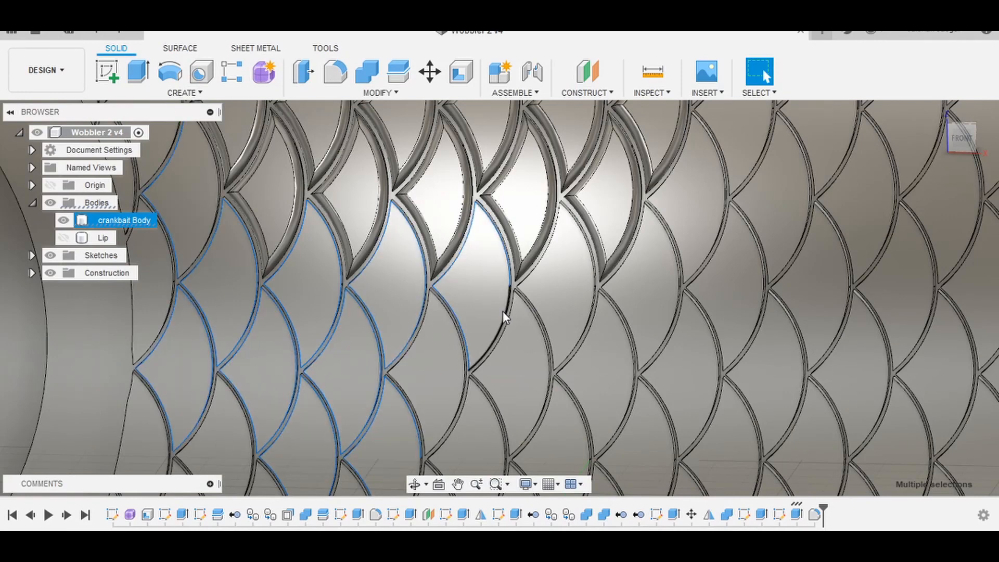
middle_click_drag(488, 396, 495, 269)
left_click(550, 201, "ctrl")
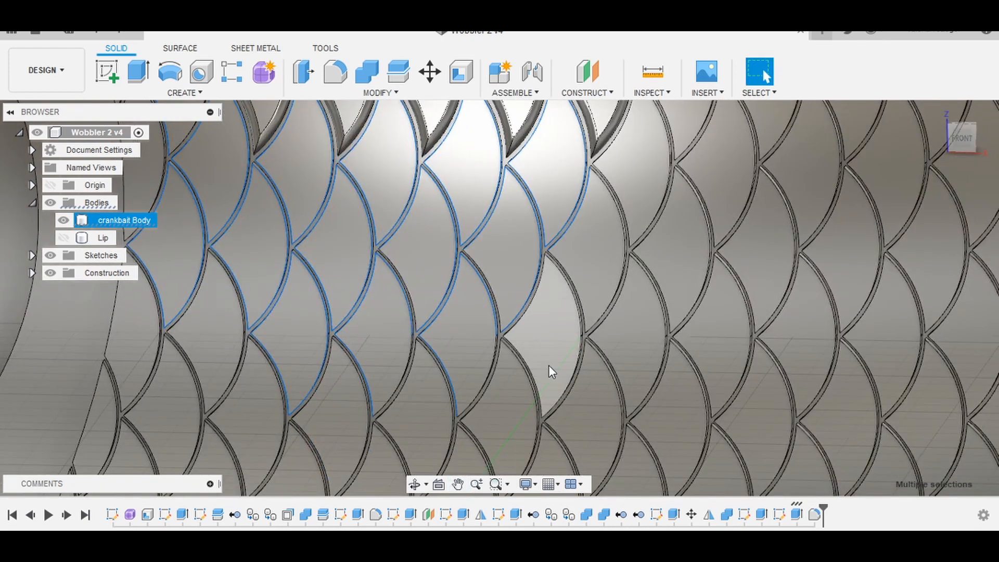
- Add the outline edges of the neighbouring unfilleted scales tailward and in the row below to the selection
left_click(590, 288, "ctrl")
left_click(414, 388, "ctrl")
left_click(329, 448, "ctrl")
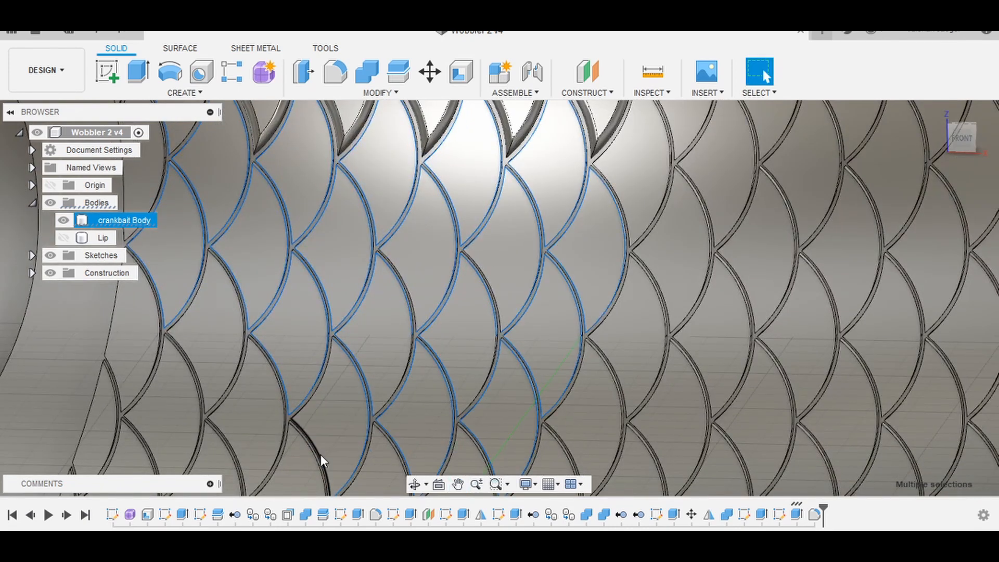
left_click(253, 411, "ctrl")
left_click(208, 327, "ctrl")
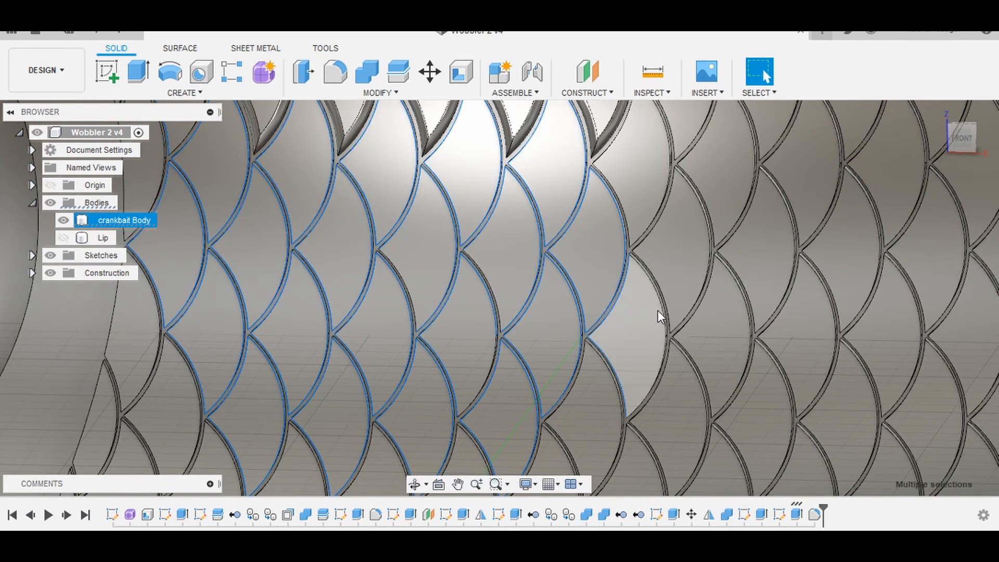
left_click(658, 281, "ctrl")
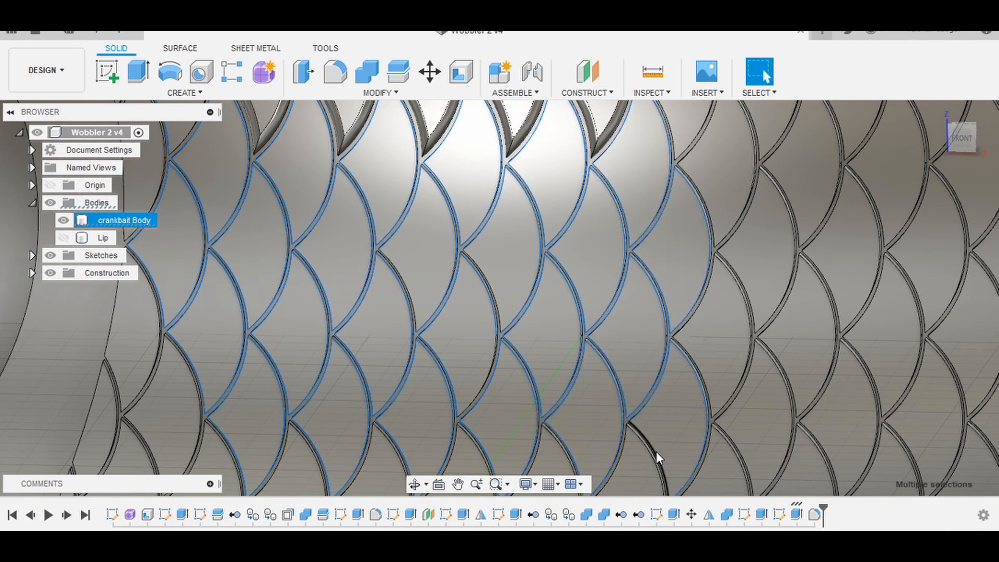
left_click(773, 396, "ctrl")
- Add the outlines of the next lower row of scales to the selection and fillet all the selected edges
middle_click_drag(772, 396, 764, 273)
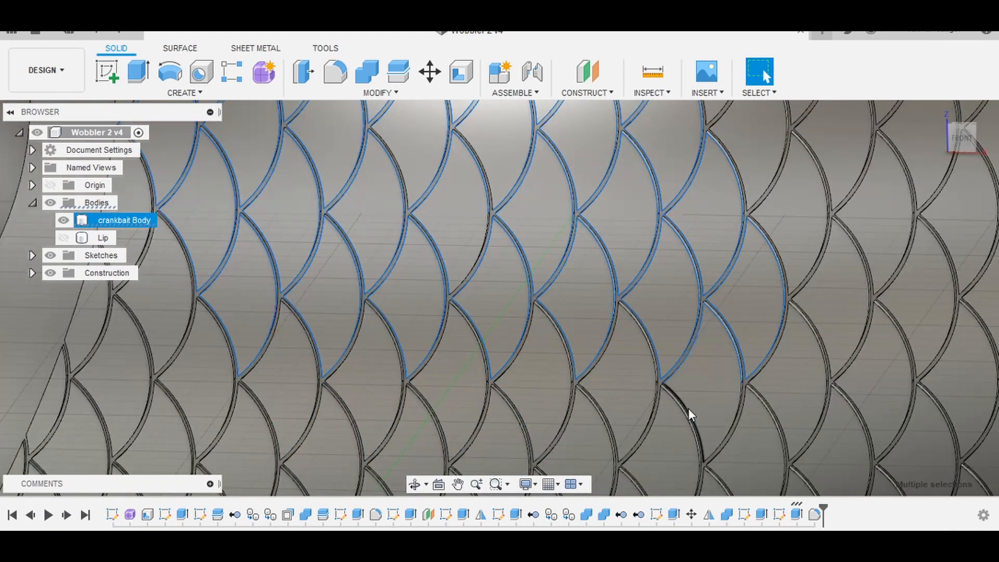
left_click(651, 353, "ctrl")
left_click(536, 401, "ctrl")
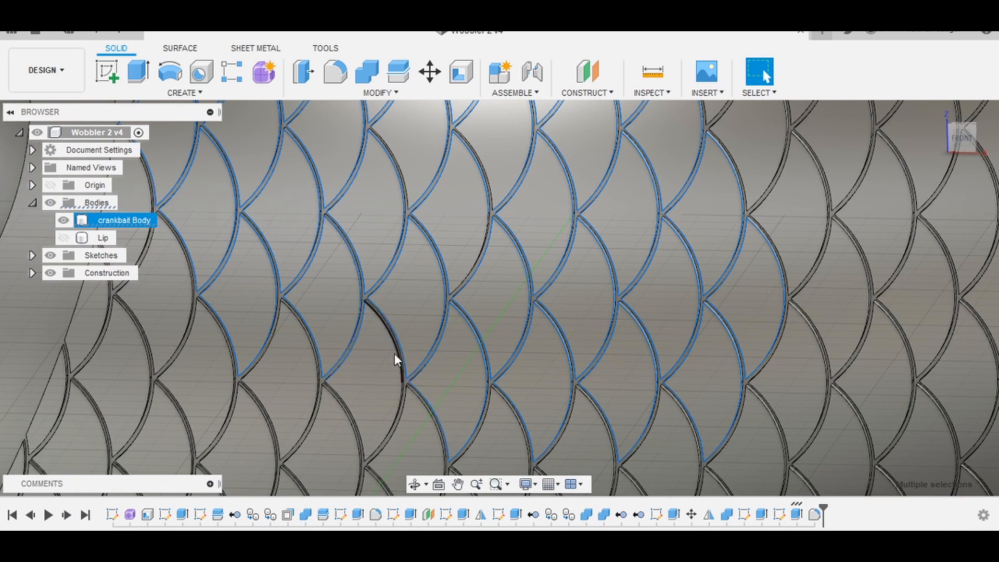
left_click(299, 354, "ctrl")
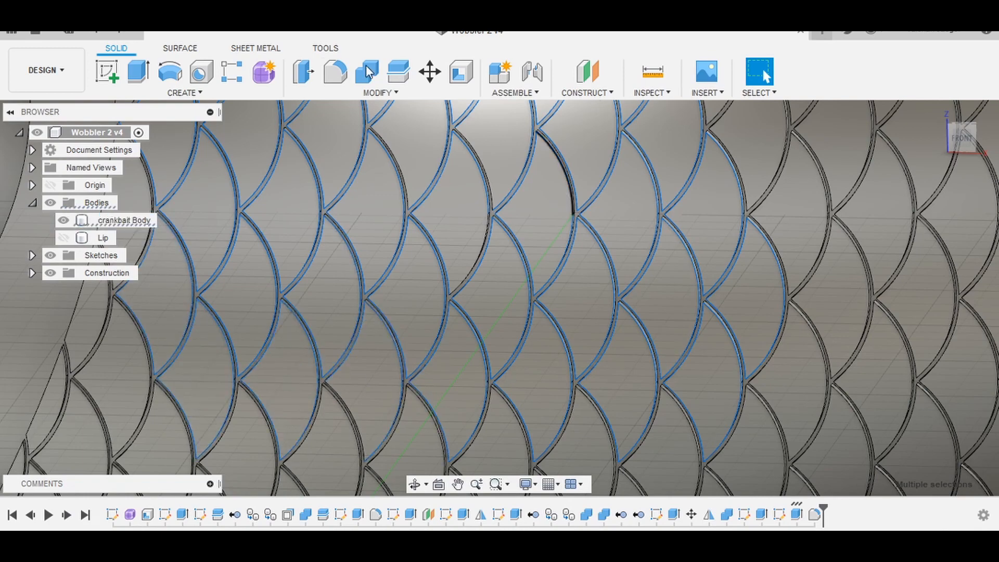
left_click(335, 72)
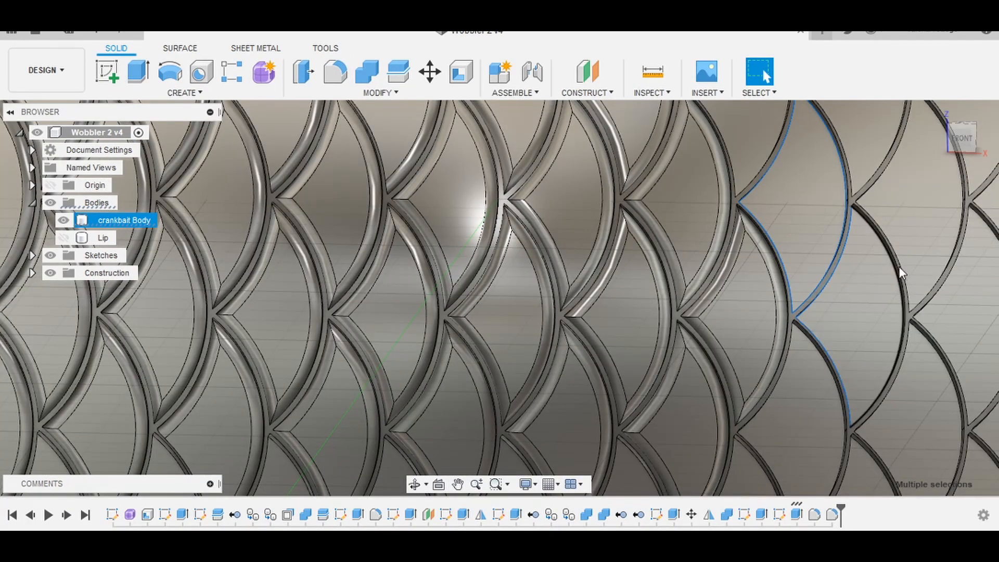
- Select the outline edges of the unfilleted scales tailward of and below the filleted area, working down towards the belly edge
middle_click_drag(950, 374, 674, 245)
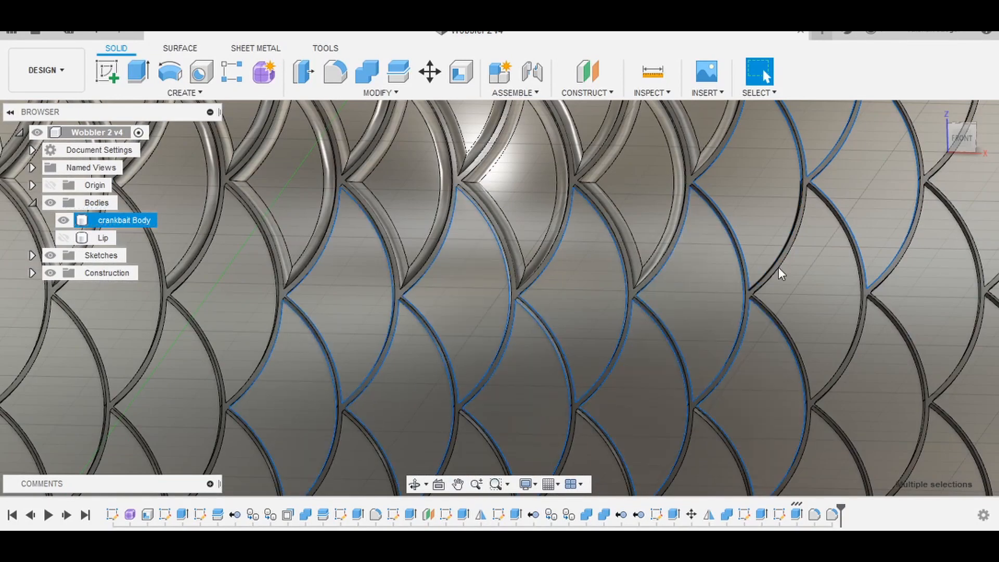
left_click(794, 359, "ctrl")
double_click(919, 429, "ctrl")
middle_click_drag(799, 486, 882, 320)
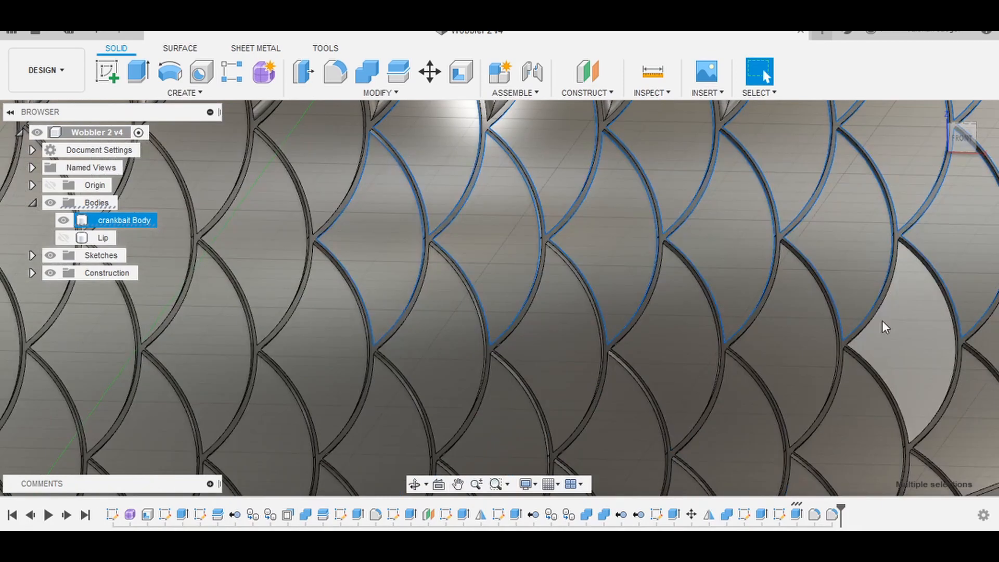
double_click(953, 339, "ctrl")
double_click(834, 335, "ctrl")
double_click(770, 406, "ctrl")
middle_click_drag(771, 407, 763, 228)
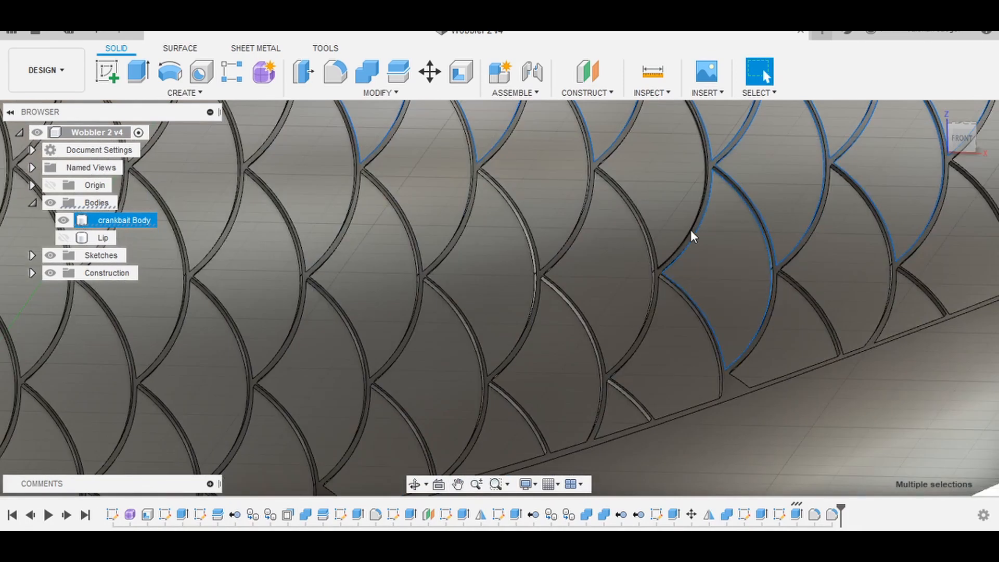
- Extend the selection headward with the outlines of further scales in the lowest rows above the belly edge
double_click(648, 289, "ctrl")
double_click(522, 409, "ctrl")
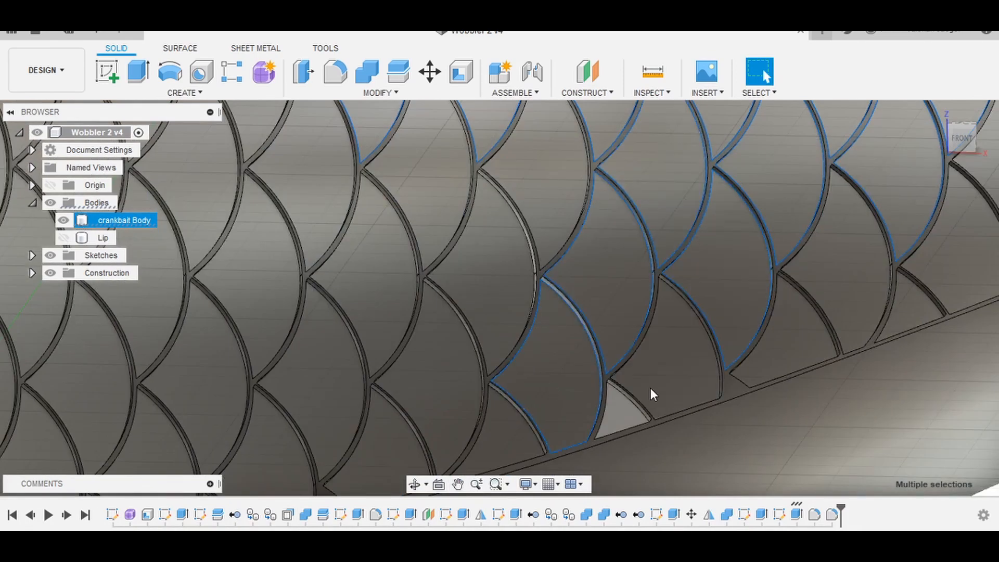
double_click(390, 207, "ctrl")
middle_click_drag(223, 476, 212, 369)
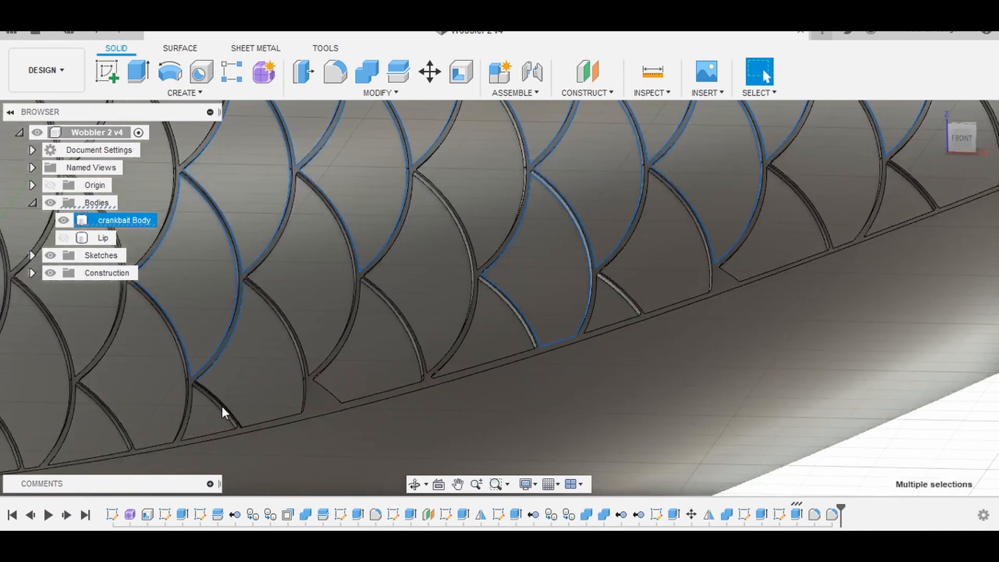
- Add the outlines of the cut-off scales along the sloping belly edge and the skipped scales directly above them
double_click(222, 406, "ctrl")
double_click(336, 341, "ctrl")
double_click(370, 393, "ctrl")
double_click(470, 260, "ctrl")
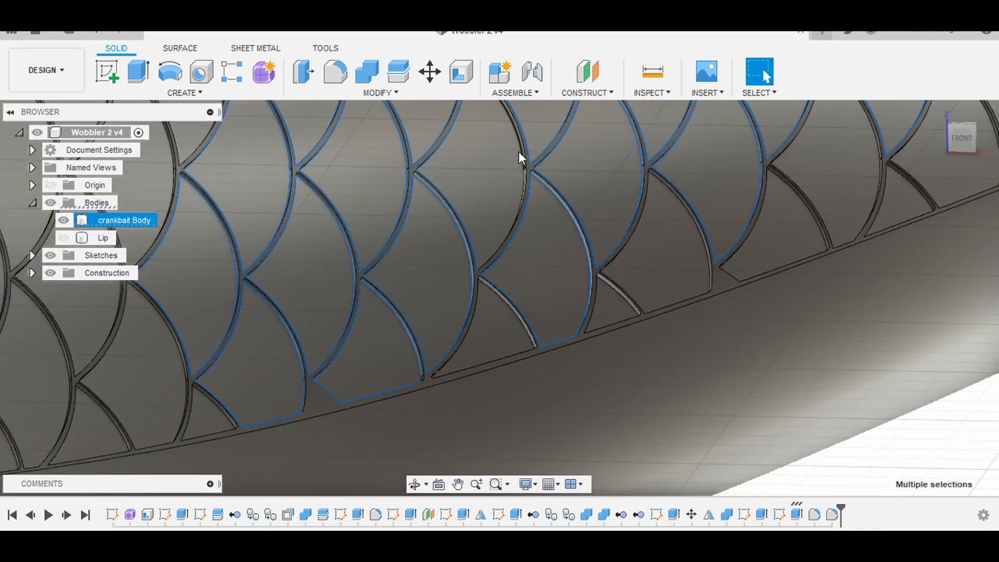
double_click(518, 315, "ctrl")
double_click(692, 234, "ctrl")
double_click(745, 243, "ctrl")
middle_click_drag(775, 255, 571, 361)
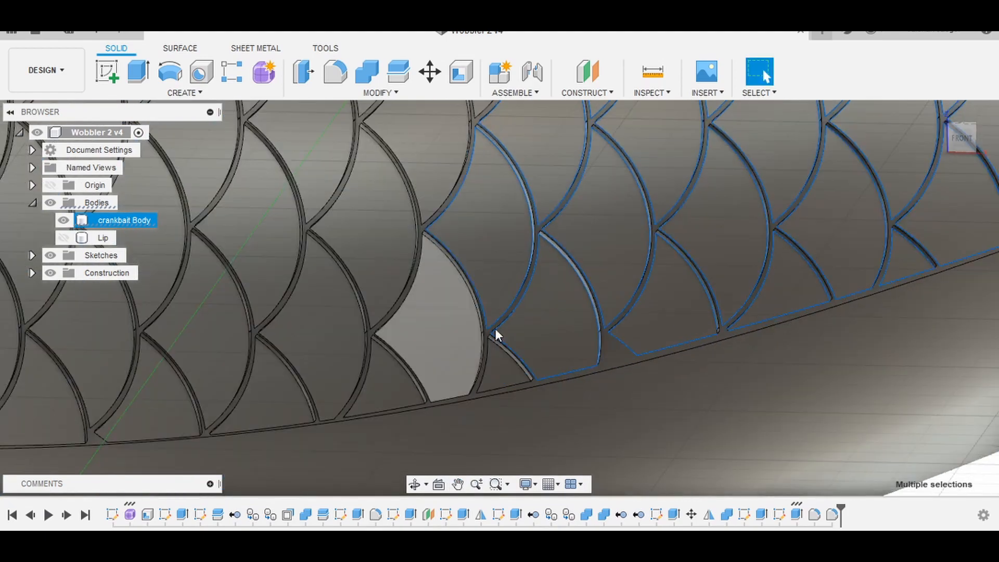
- Continue the edge selection headward along the belly edge and into the unselected scales of the rows above
double_click(480, 369, "ctrl")
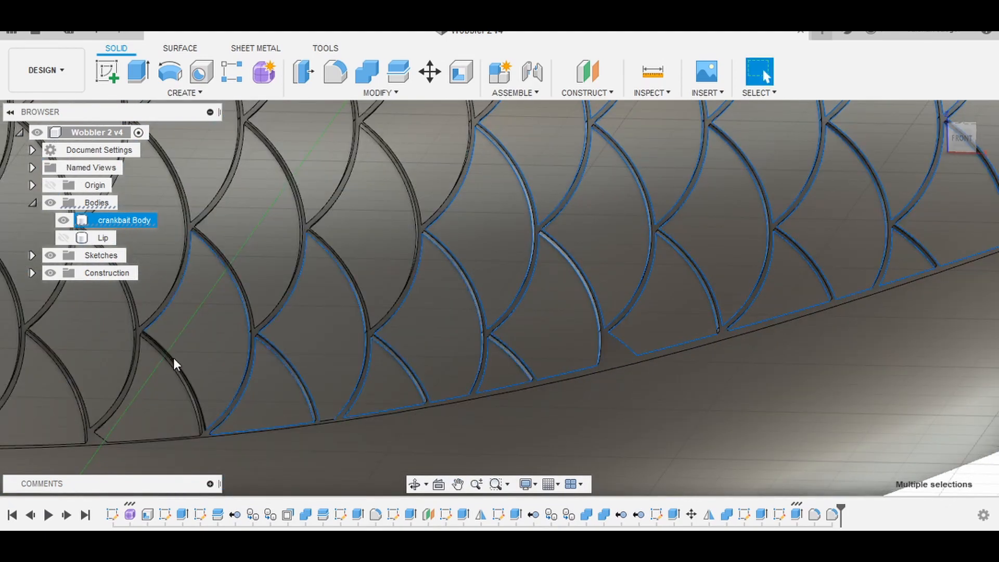
middle_click_drag(173, 357, 420, 377)
double_click(219, 458, "ctrl")
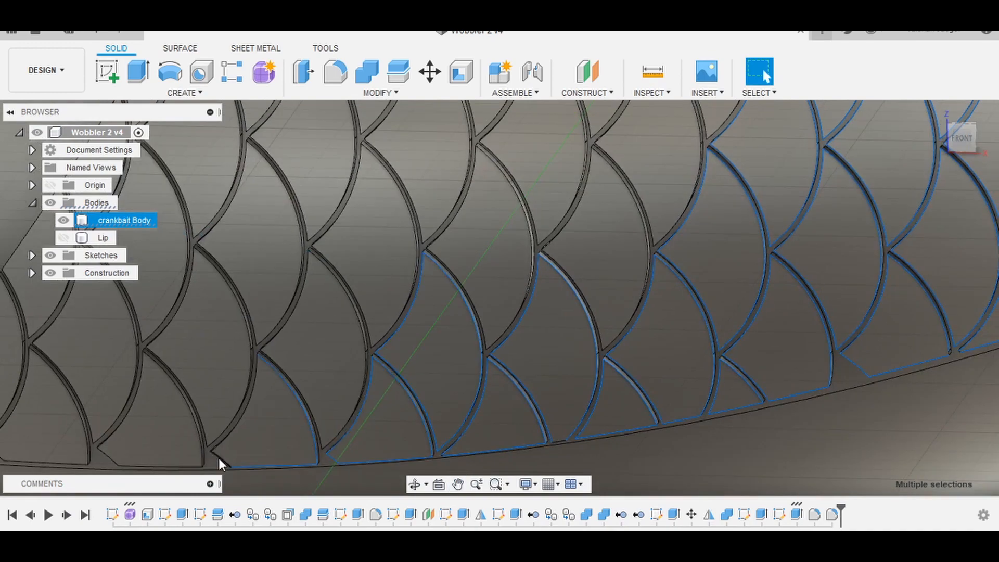
double_click(405, 203, "ctrl")
double_click(461, 129, "ctrl")
double_click(292, 242, "ctrl")
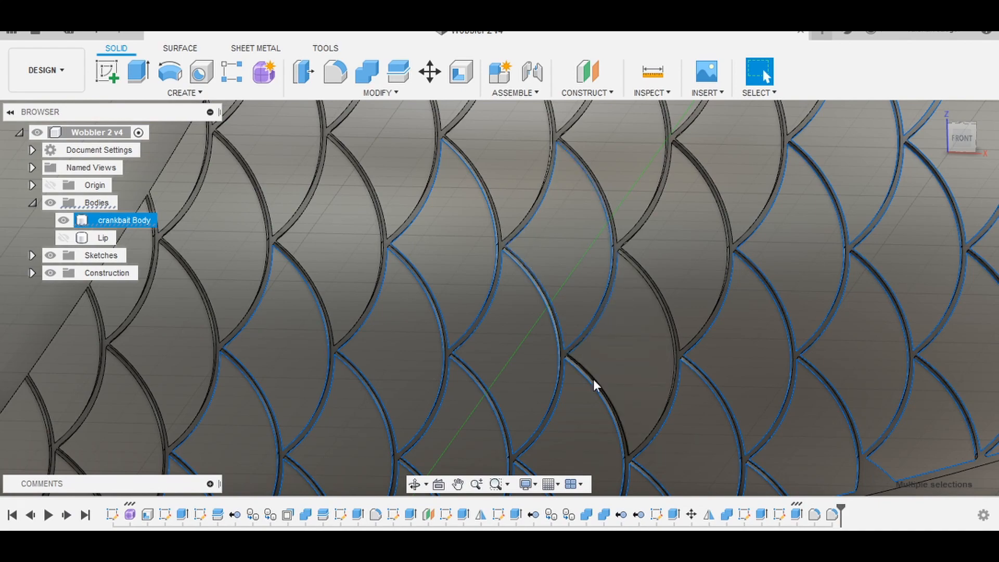
double_click(653, 277, "ctrl")
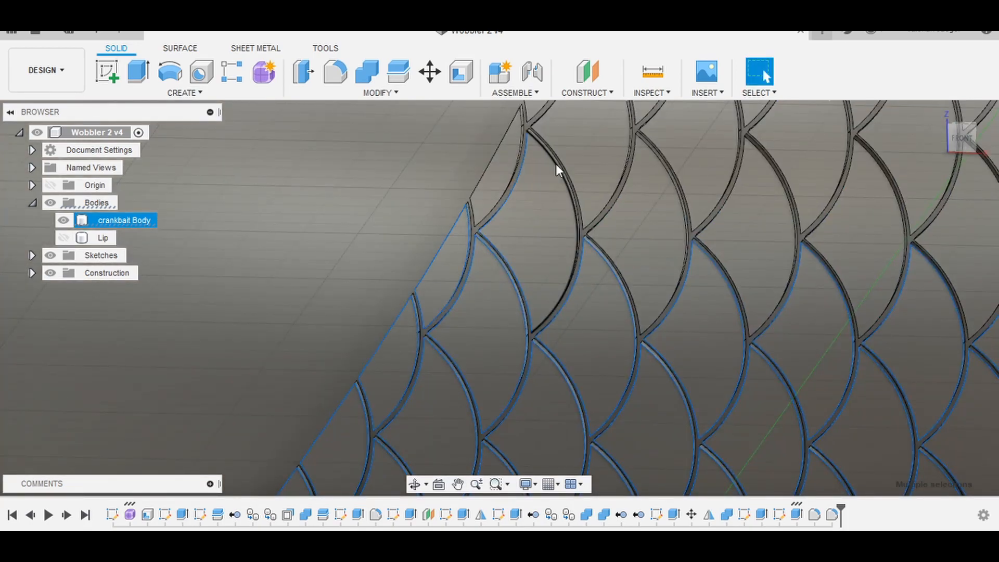
- Add the outlines of the lower scales beside the slanted head-side boundary and in the adjoining rows
left_click(684, 211, "ctrl")
left_click(520, 117, "ctrl")
middle_click_drag(617, 289, 334, 366)
left_click(614, 263, "ctrl")
left_click(718, 364, "ctrl")
left_click(631, 234, "ctrl")
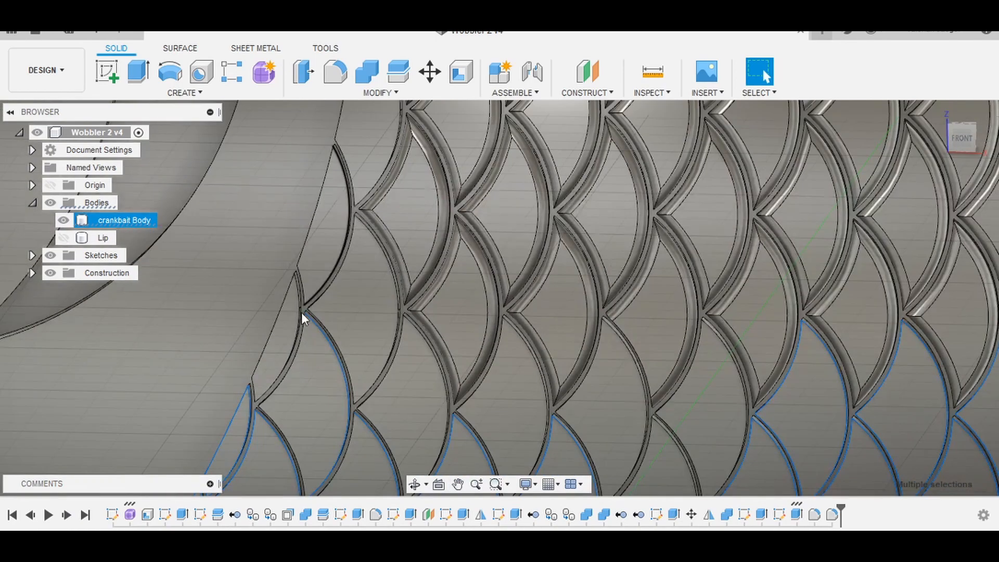
- Select the remaining scale outlines directly beneath the filleted area and the partial scales up the head-side boundary
left_click(432, 393, "ctrl")
left_click(531, 379, "ctrl")
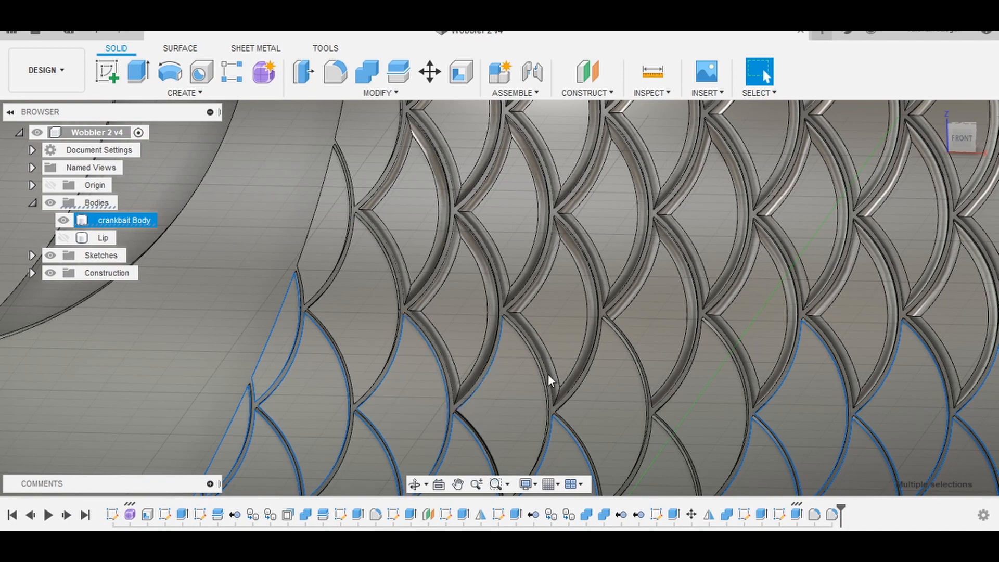
left_click(630, 399, "ctrl")
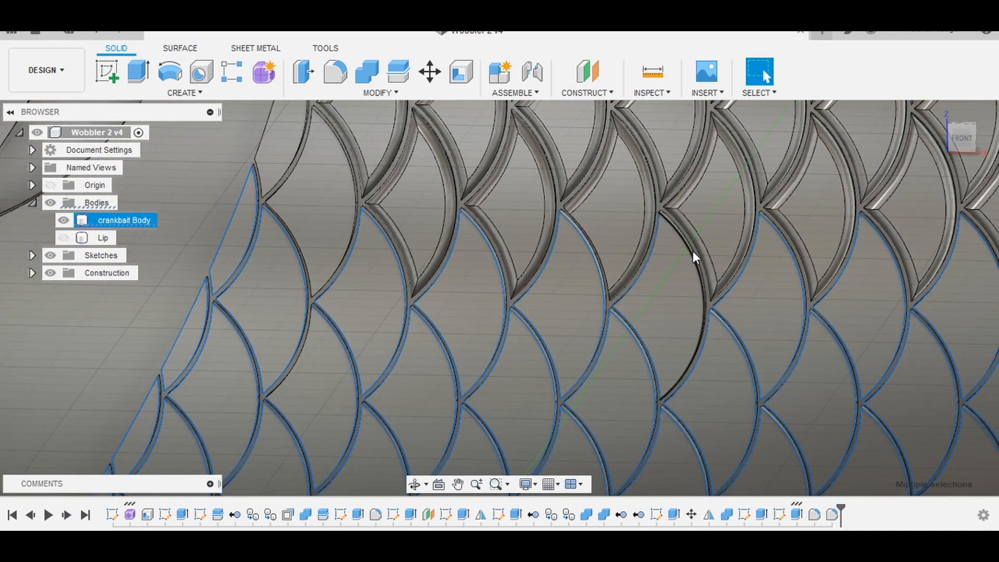
middle_click_drag(295, 175, 329, 291)
left_click(330, 253, "ctrl")
middle_click_drag(332, 229, 330, 406)
left_click(380, 313, "ctrl")
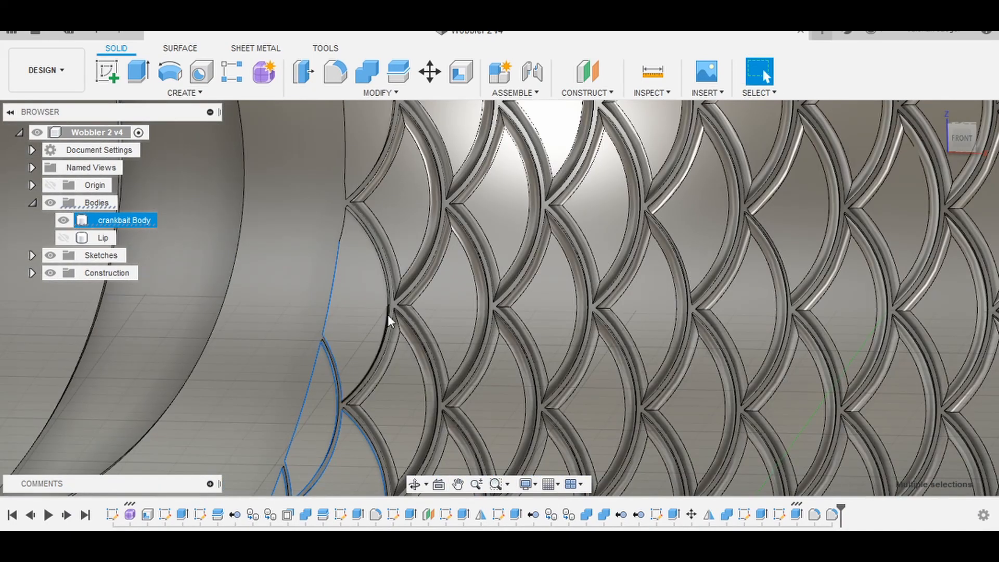
- Add the outlines of the partial scales along the curved gill-side boundary up to the back outline
middle_click_drag(430, 227, 445, 419)
left_click(396, 316, "ctrl")
middle_click_drag(363, 208, 367, 333)
left_click(349, 292, "ctrl")
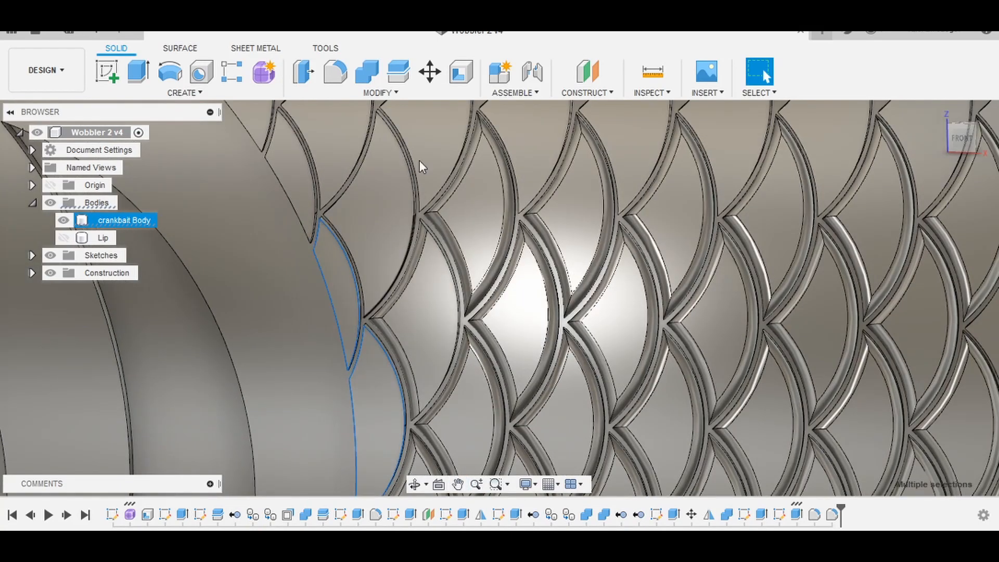
left_click(372, 192, "ctrl")
middle_click_drag(371, 192, 282, 316)
left_click(287, 269, "ctrl")
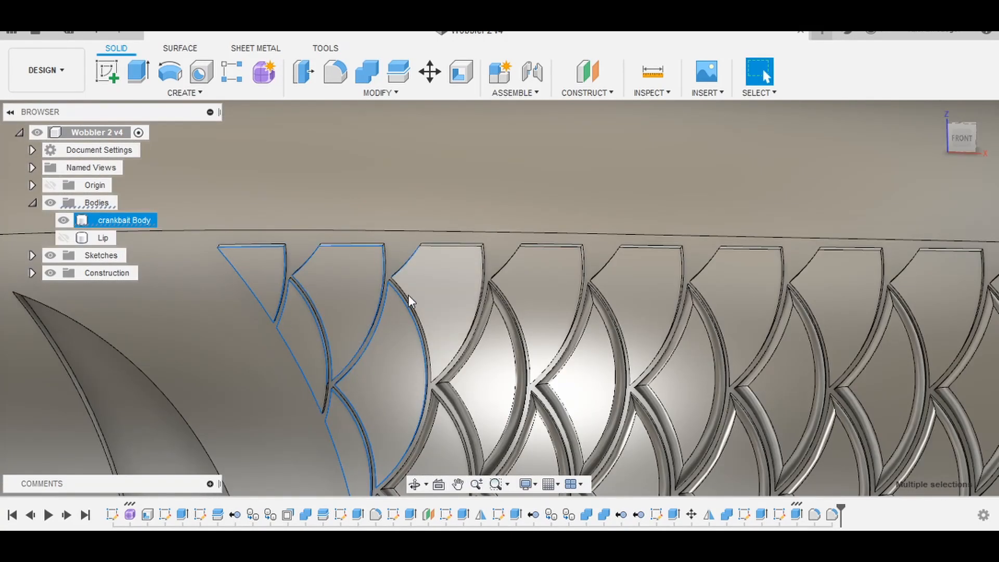
- Add the scales of the top row along the back outline and fillet the selected edges with a 0.1 mm radius
left_click(408, 294, "ctrl")
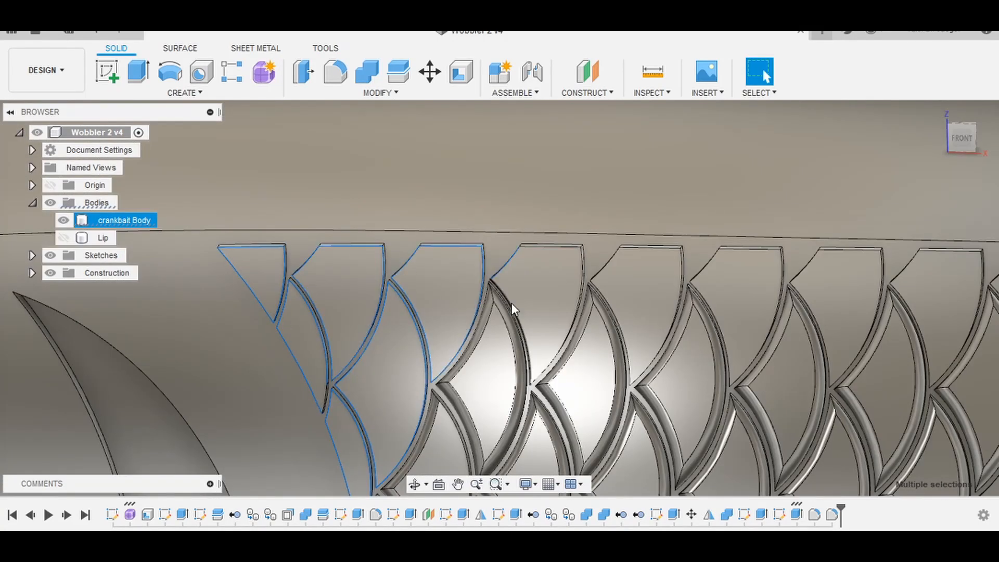
left_click(913, 287, "ctrl")
key("f")
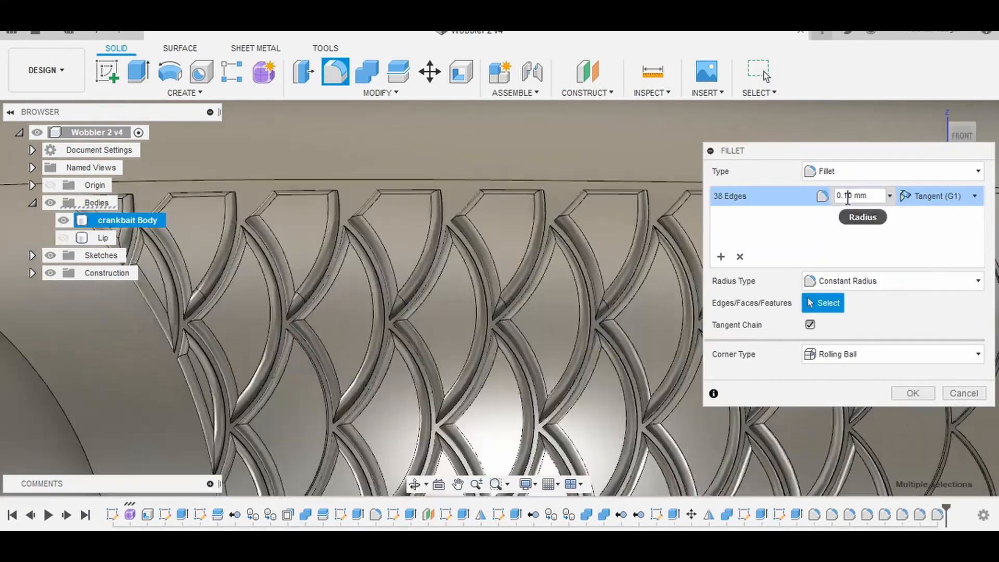
key("Return")
- Select the outline edges of the unfilleted scales bordering the tail side of the filleted area, from the back downwards
middle_click_drag(620, 179, 147, 197)
left_click(624, 349, "ctrl")
left_click(728, 370, "ctrl")
middle_click_drag(759, 378, 740, 184)
left_click(567, 234, "ctrl")
left_click(637, 266, "ctrl")
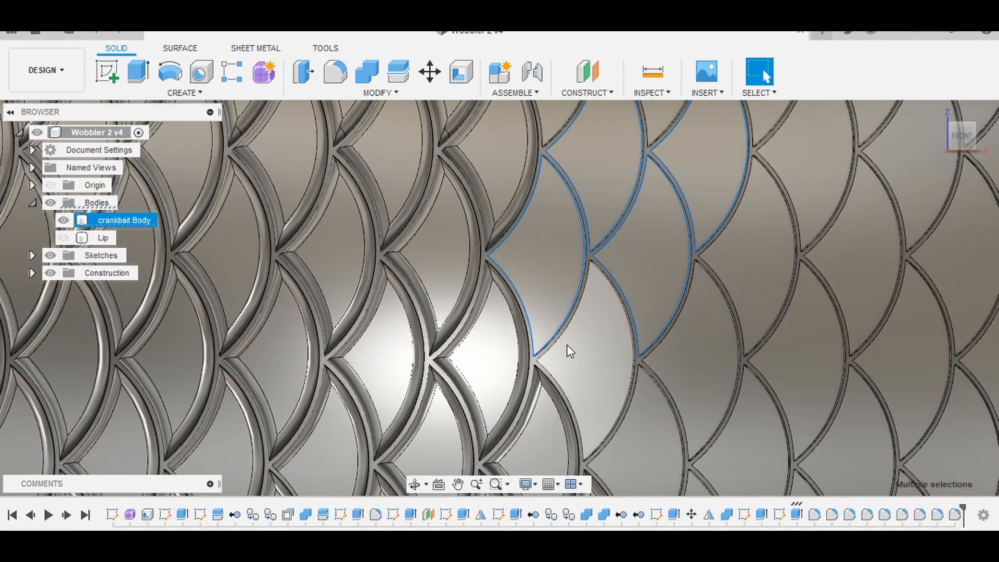
left_click(566, 344, "ctrl")
left_click(686, 327, "ctrl")
left_click(720, 470, "ctrl")
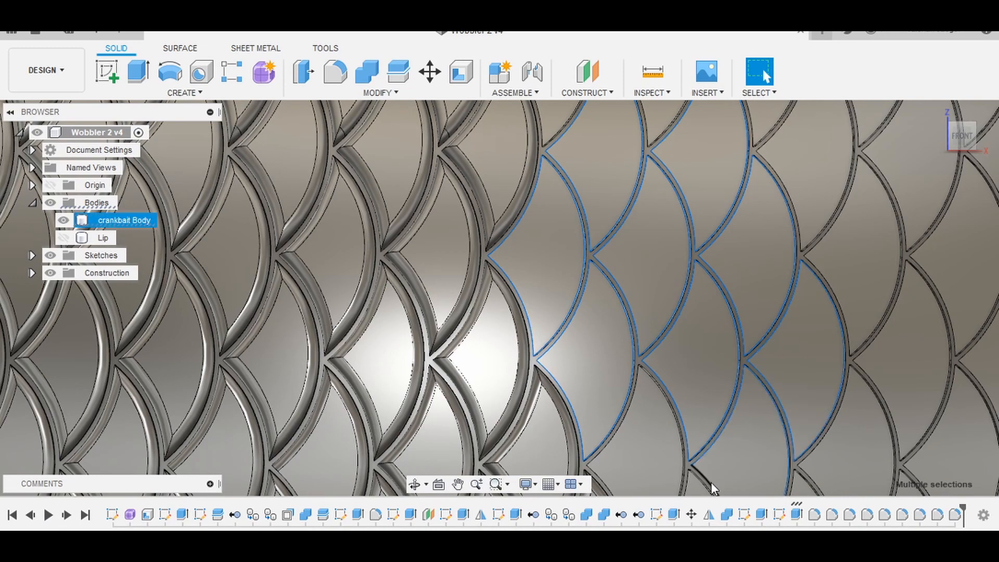
- Extend the selection down the tail side of the filleted area with more scale outlines in the lower body rows
middle_click_drag(710, 482, 600, 269)
left_click(544, 368, "ctrl")
left_click(546, 294, "ctrl")
left_click(671, 341, "ctrl")
middle_click_drag(643, 416, 446, 196)
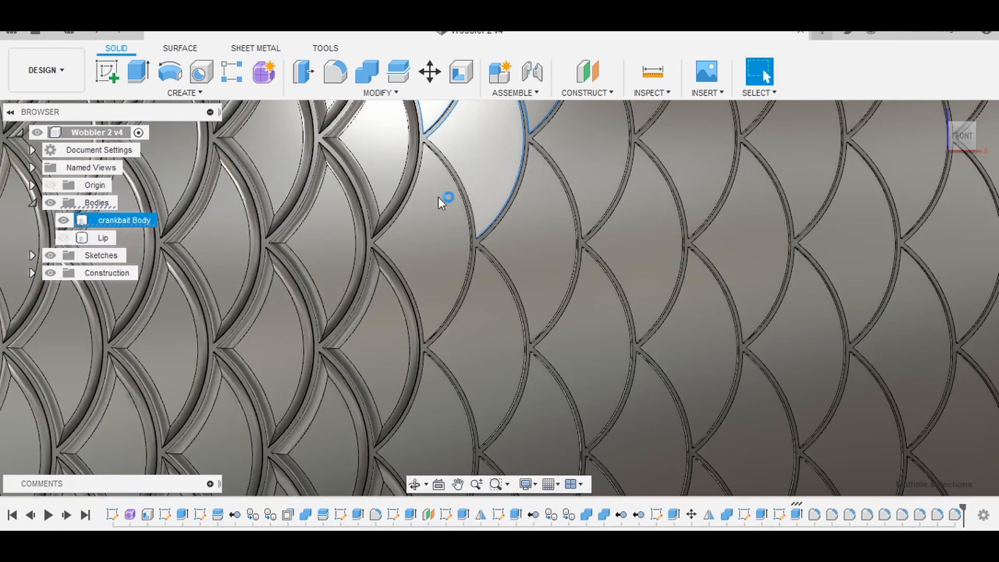
middle_click_drag(546, 442, 295, 311, "shift")
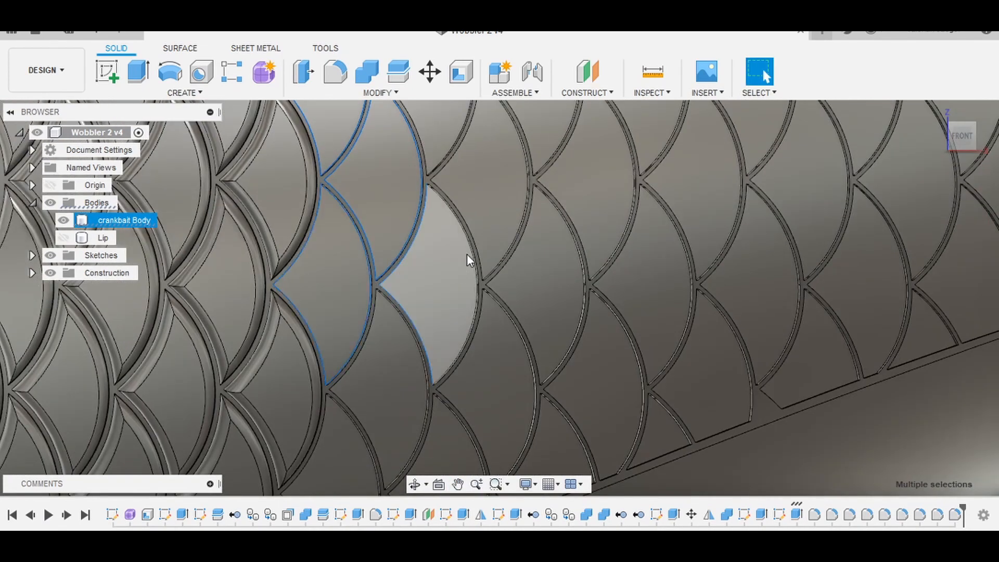
middle_click_drag(579, 255, 523, 441, "shift")
left_click(529, 287, "ctrl")
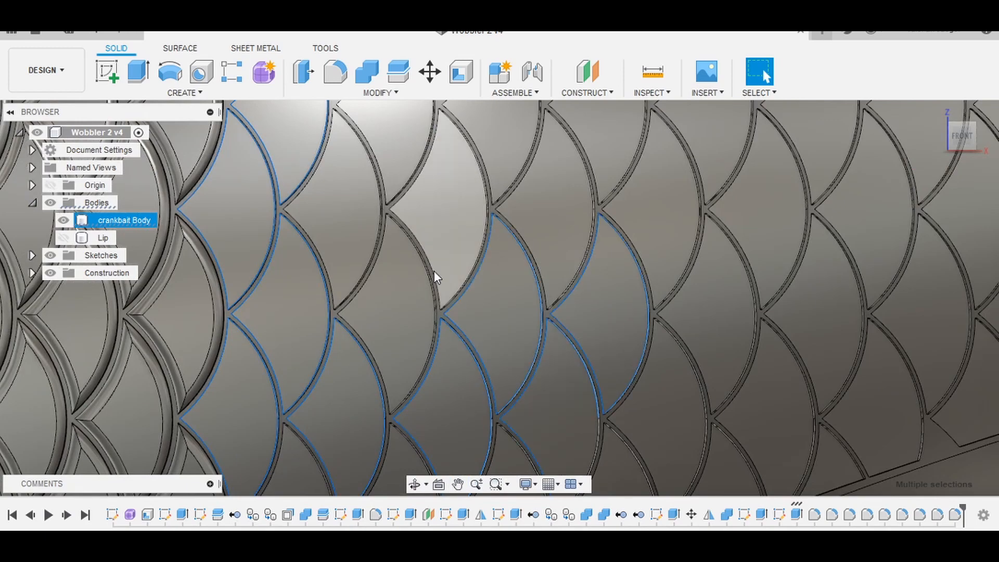
- Add the outlines of the skipped scales below and around the horizontal line across the middle of the body
left_click(435, 269, "ctrl")
left_click(431, 291, "ctrl")
left_click(370, 173, "ctrl")
middle_click_drag(472, 200, 430, 404)
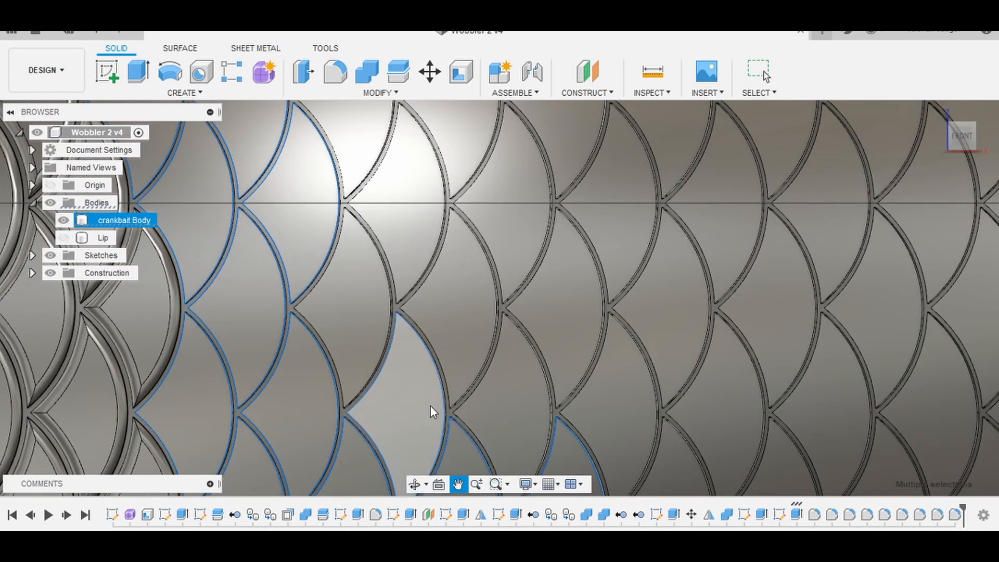
left_click(547, 427, "ctrl")
left_click(493, 334, "ctrl")
left_click(522, 180, "ctrl")
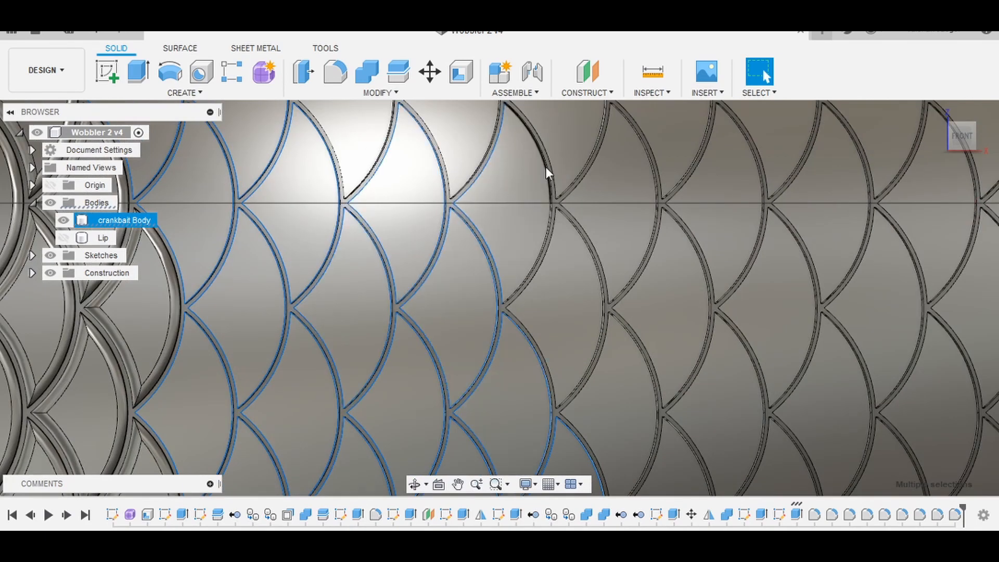
left_click(576, 260, "ctrl")
- Add the outlines of the scales in the rows just above the horizontal mid-body line, continuing towards the tail
middle_click_drag(463, 187, 499, 422)
left_click(356, 339, "ctrl")
left_click(448, 213, "ctrl")
double_click(470, 370, "ctrl")
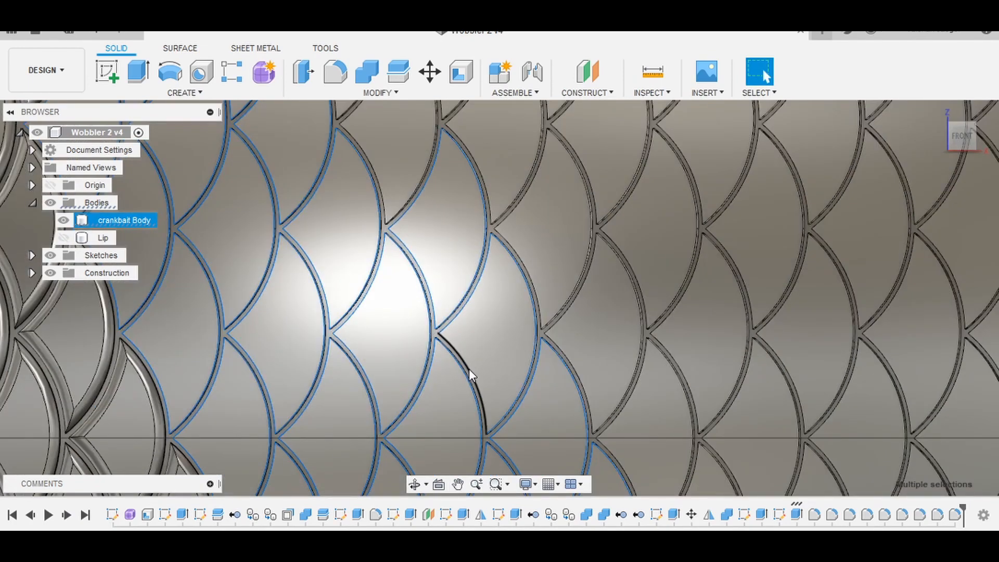
double_click(586, 258, "ctrl")
double_click(635, 294, "ctrl")
double_click(690, 274, "ctrl")
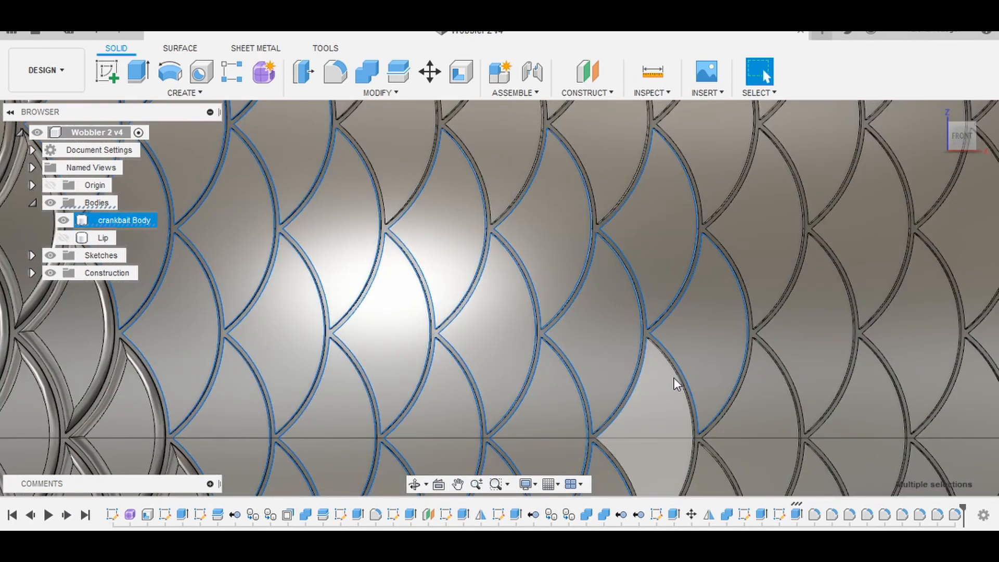
- Add the outlines of the scales in the upper row directly below the scales cut off by the back outline
middle_click_drag(673, 384, 610, 423)
double_click(349, 238, "ctrl")
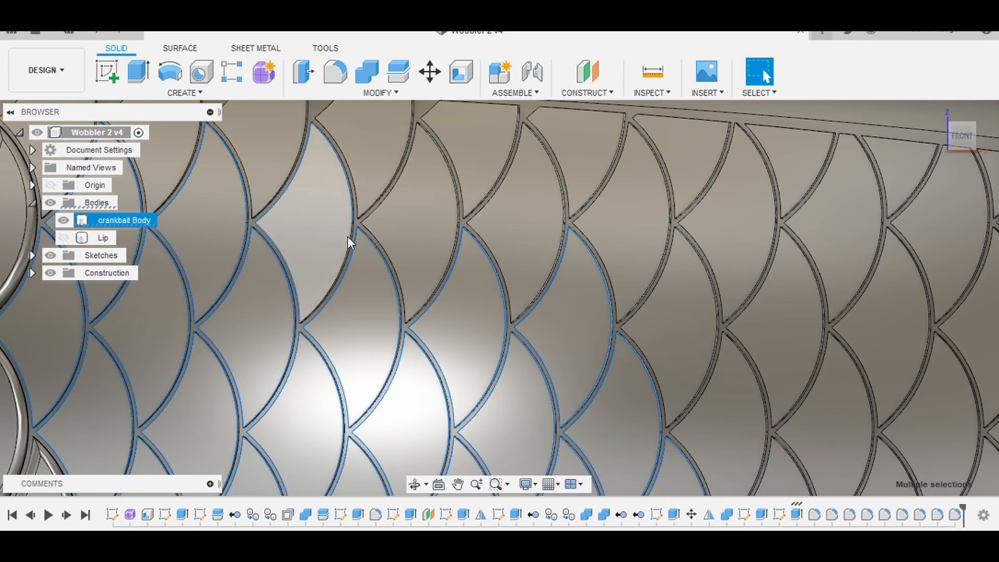
double_click(449, 260, "ctrl")
double_click(552, 261, "ctrl")
double_click(661, 258, "ctrl")
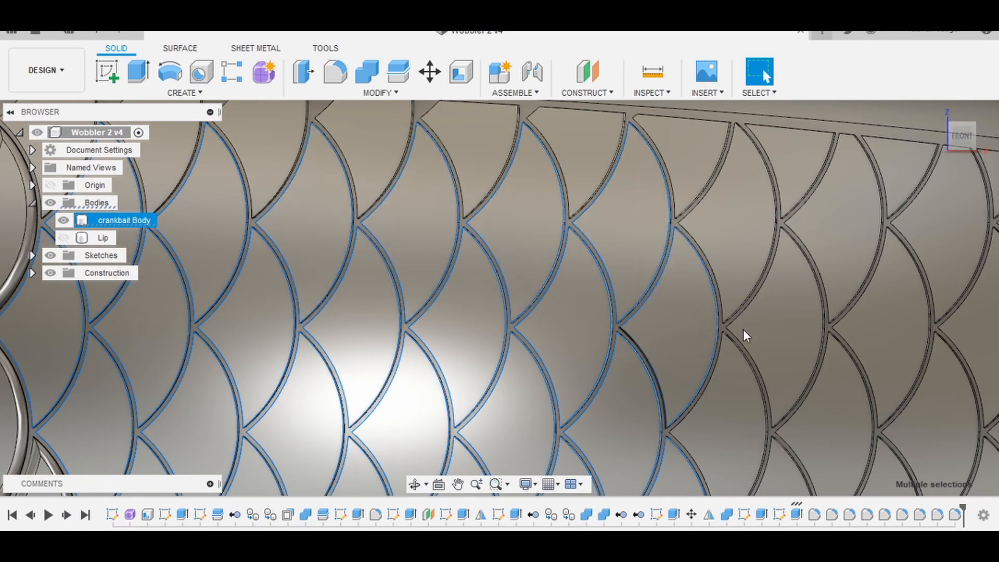
- Add the skipped scale outlines touching the horizontal mid-body line from above, working towards the tail
middle_click_drag(586, 344, 468, 286)
middle_click_drag(417, 392, 380, 414)
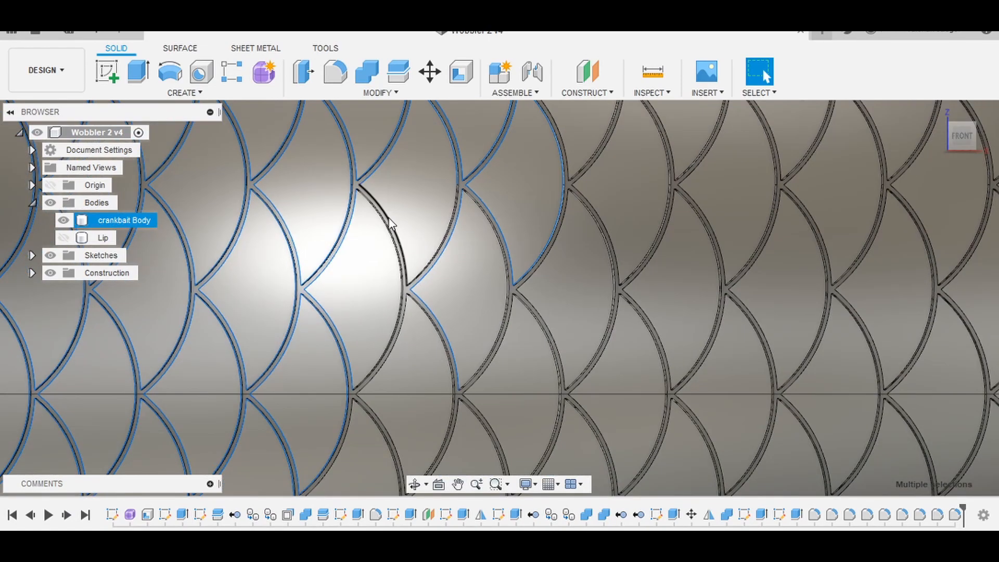
middle_click_drag(448, 432, 138, 339)
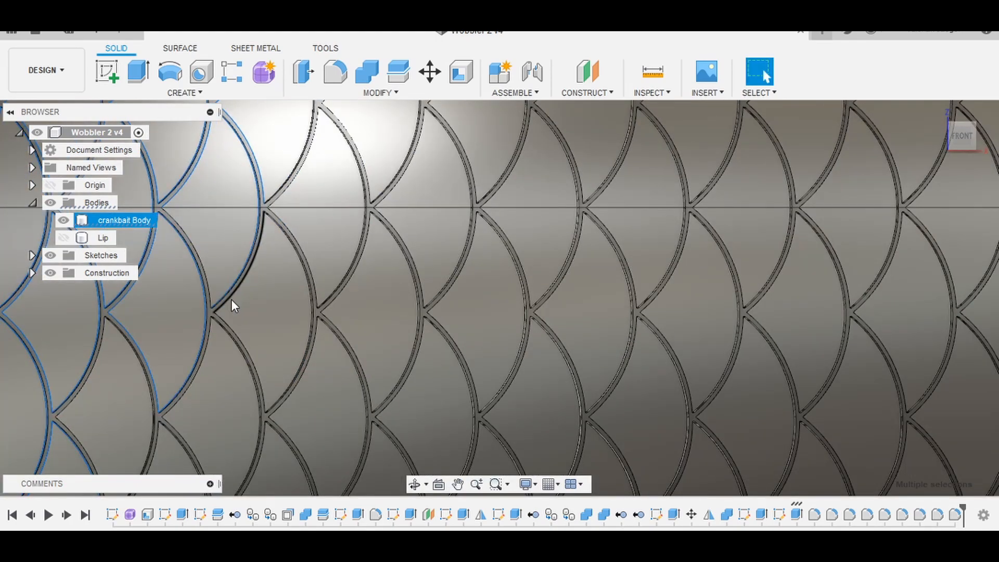
middle_click_drag(270, 283, 345, 325)
double_click(402, 276, "ctrl")
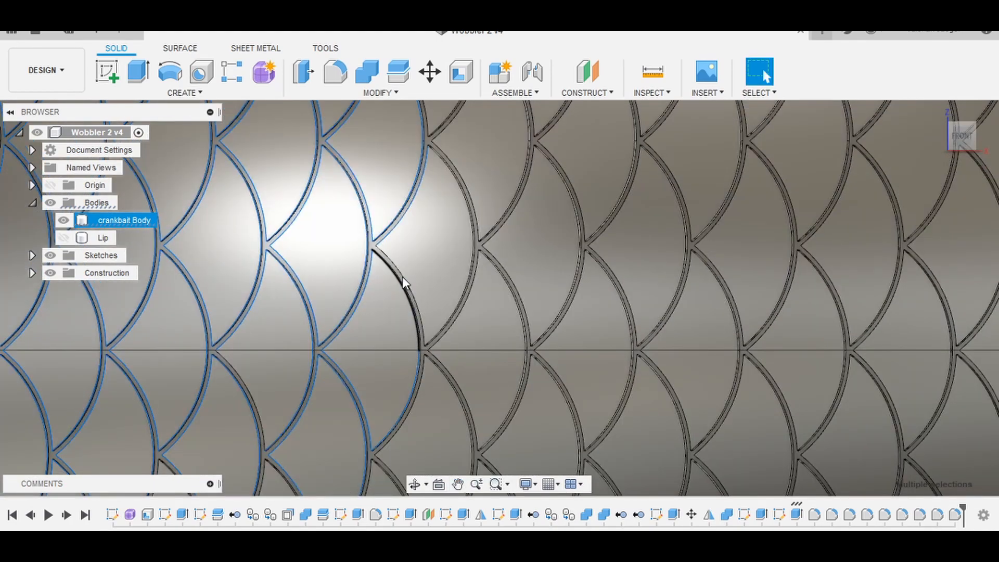
double_click(463, 295, "ctrl")
double_click(517, 308, "ctrl")
double_click(575, 220, "ctrl")
double_click(628, 322, "ctrl")
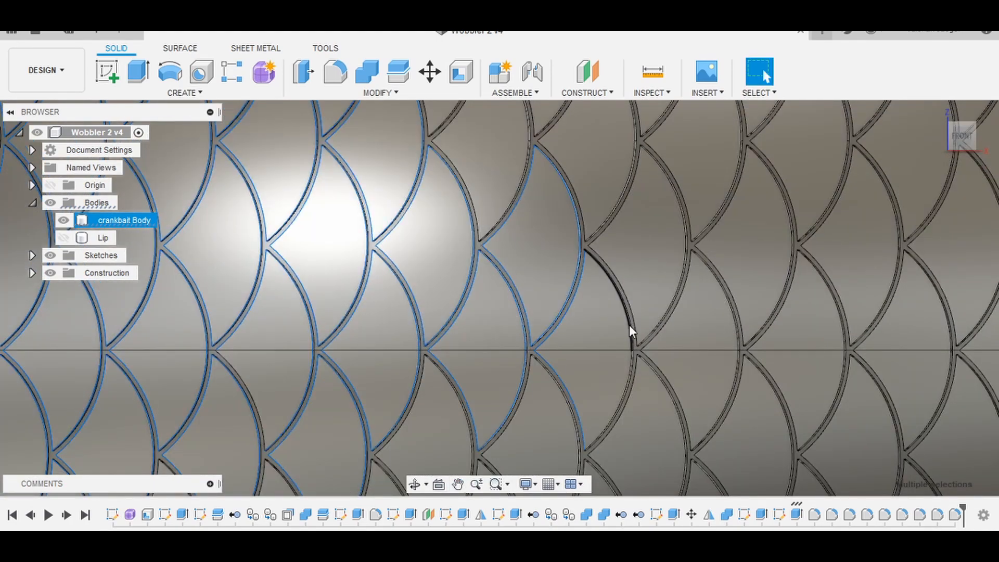
double_click(681, 272, "ctrl")
- Extend the edge selection to unselected scale outlines in the rows between the mid-body line and the belly
scroll(732, 267, "down", 3)
scroll(732, 267, "down", 2)
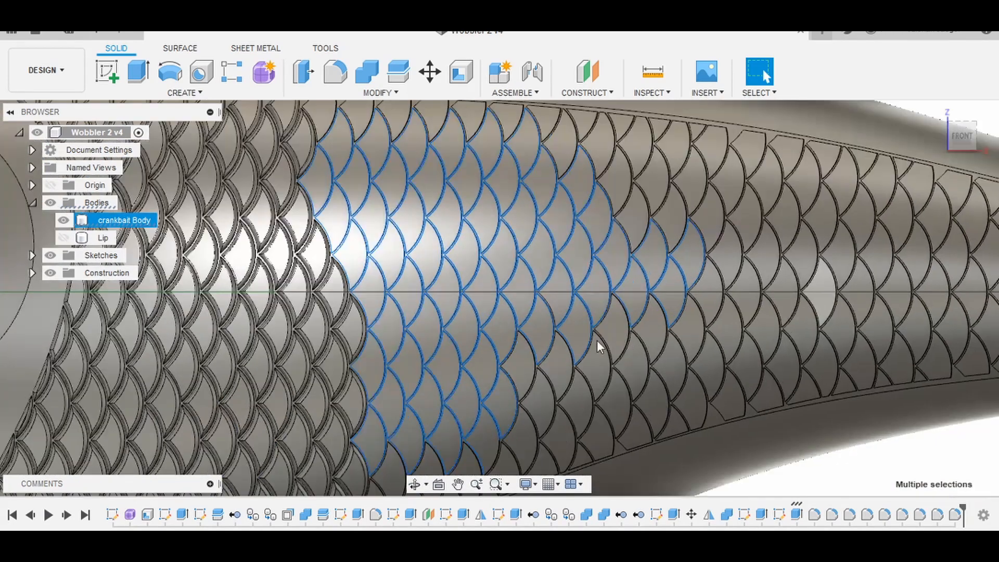
scroll(588, 312, "up", 5)
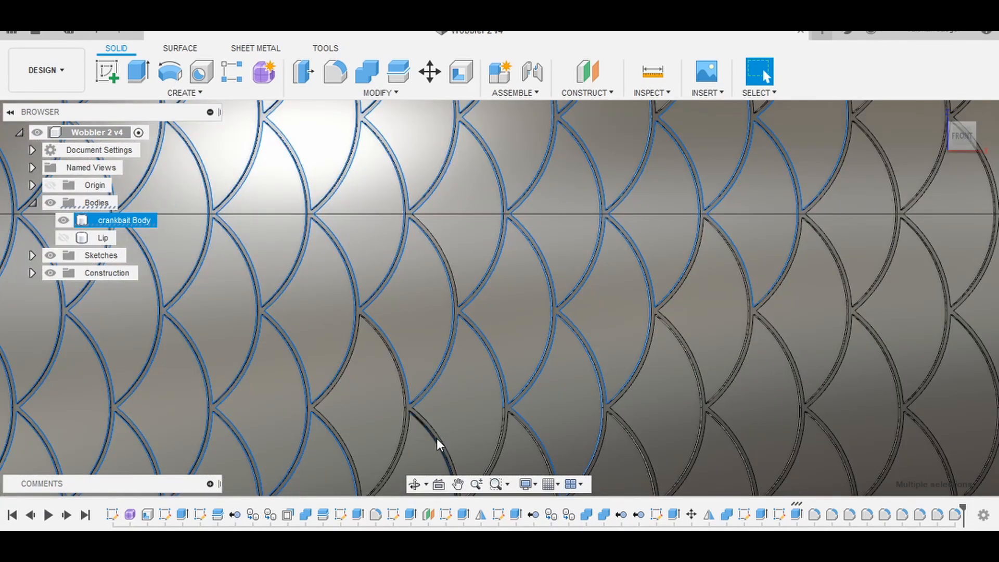
middle_click_drag(444, 435, 511, 247)
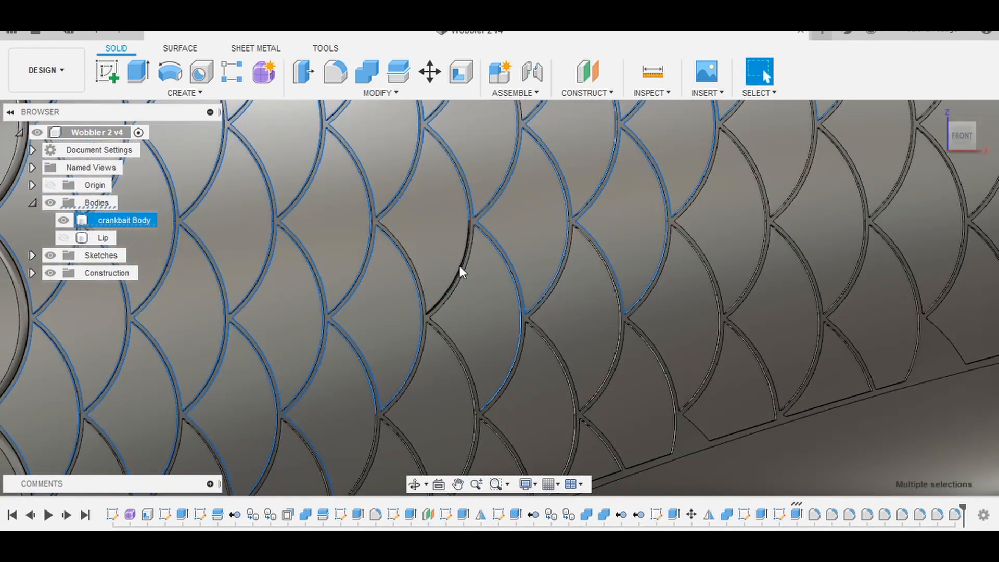
double_click(720, 306, "ctrl")
double_click(753, 176, "ctrl")
double_click(759, 347, "ctrl")
- Add the next scale outlines below the mid-body line, down to the scales near the belly outline
middle_click_drag(859, 205, 575, 349)
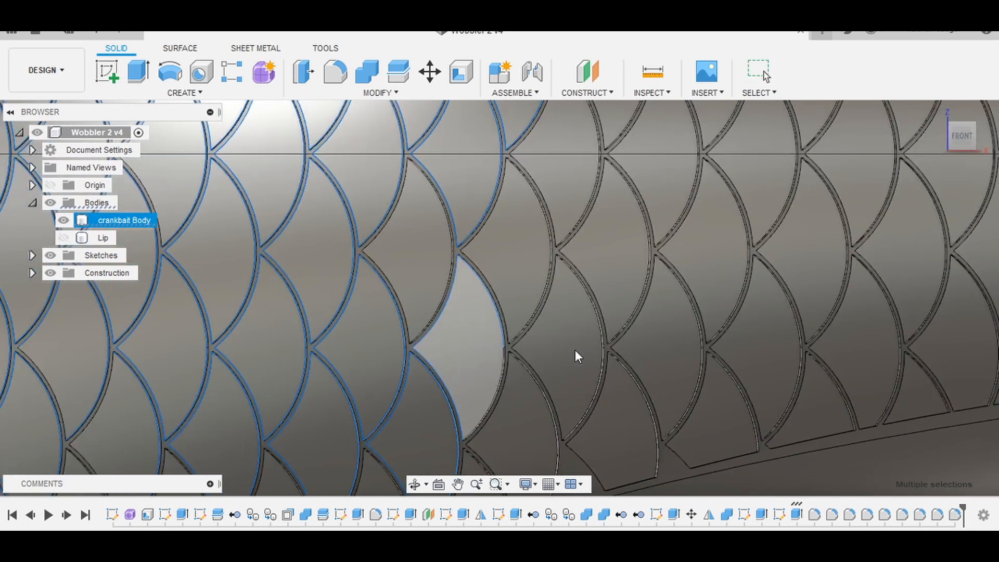
double_click(551, 283, "ctrl")
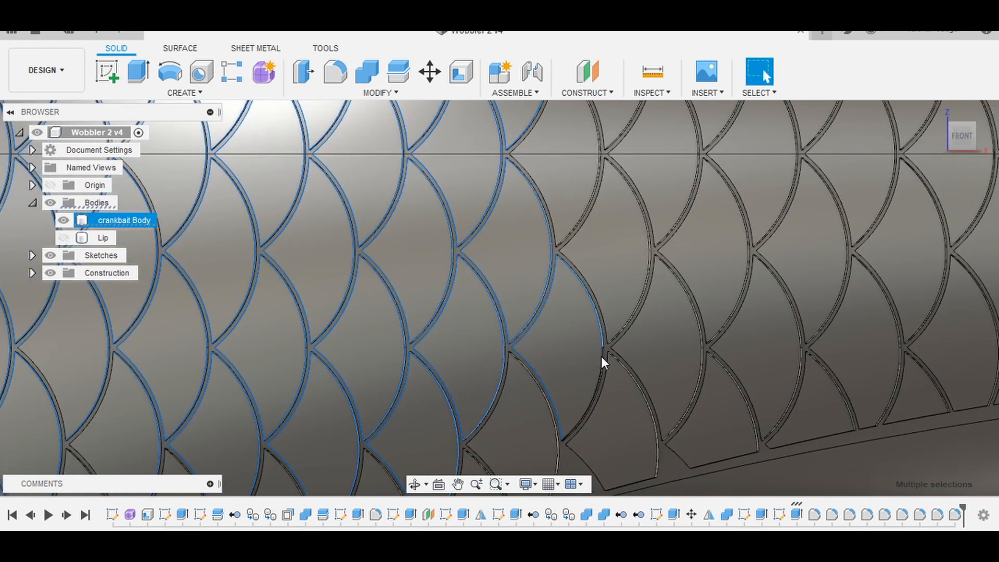
double_click(601, 355, "ctrl")
double_click(598, 132, "ctrl")
double_click(641, 201, "ctrl")
double_click(696, 329, "ctrl")
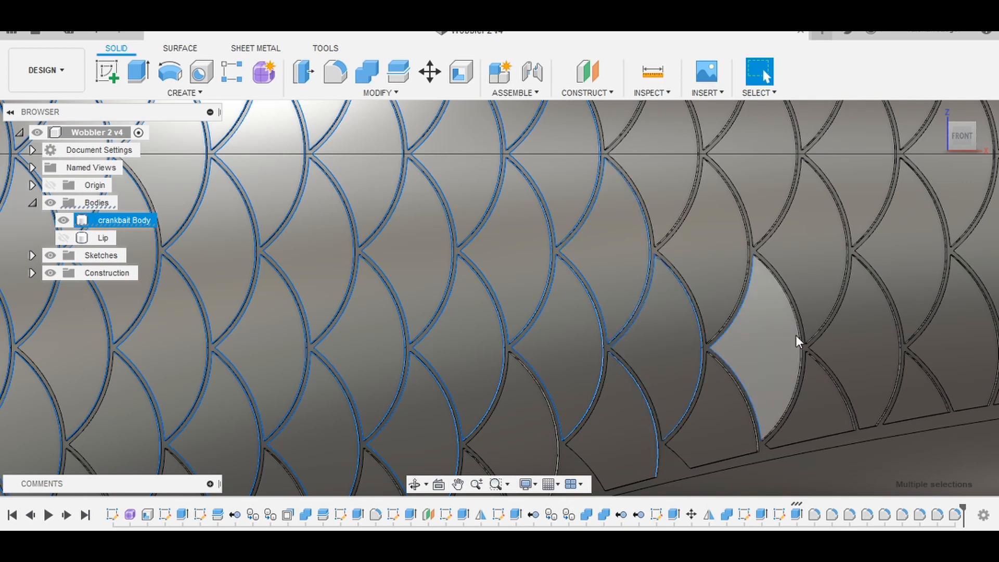
- Add further scale outlines towards the tail in the two rows above the belly outline
double_click(795, 335, "ctrl")
double_click(677, 267, "ctrl")
double_click(767, 256, "ctrl")
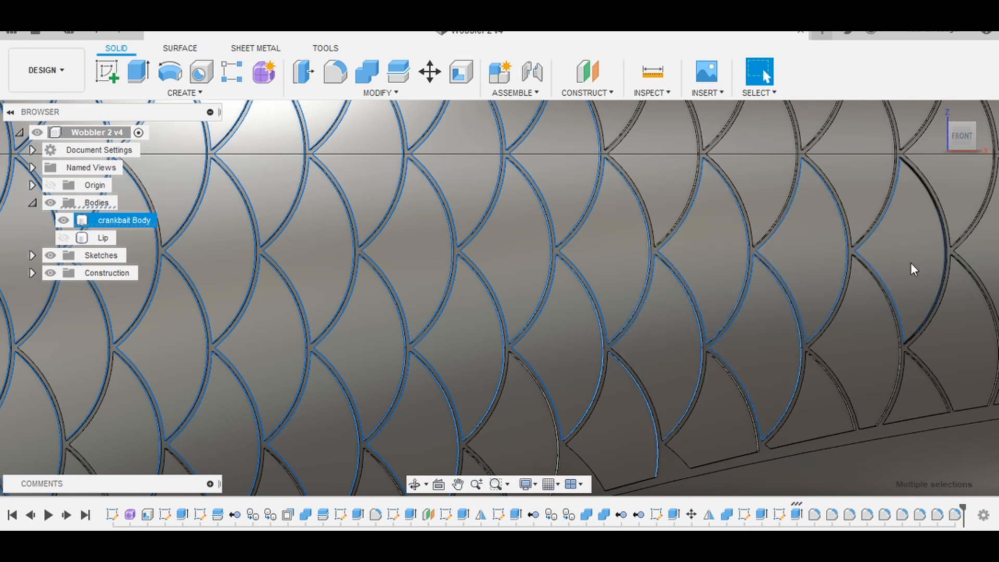
- Add the scale outlines crossing the horizontal mid-body line and their tailward neighbours in the row below
middle_click_drag(910, 263, 597, 332)
double_click(318, 243, "ctrl")
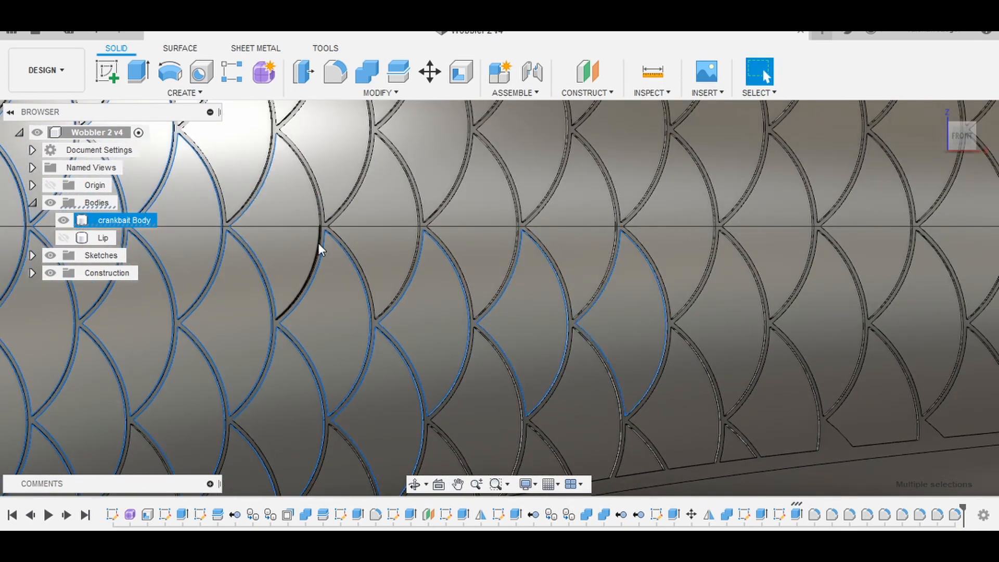
double_click(416, 208, "ctrl")
double_click(514, 243, "ctrl")
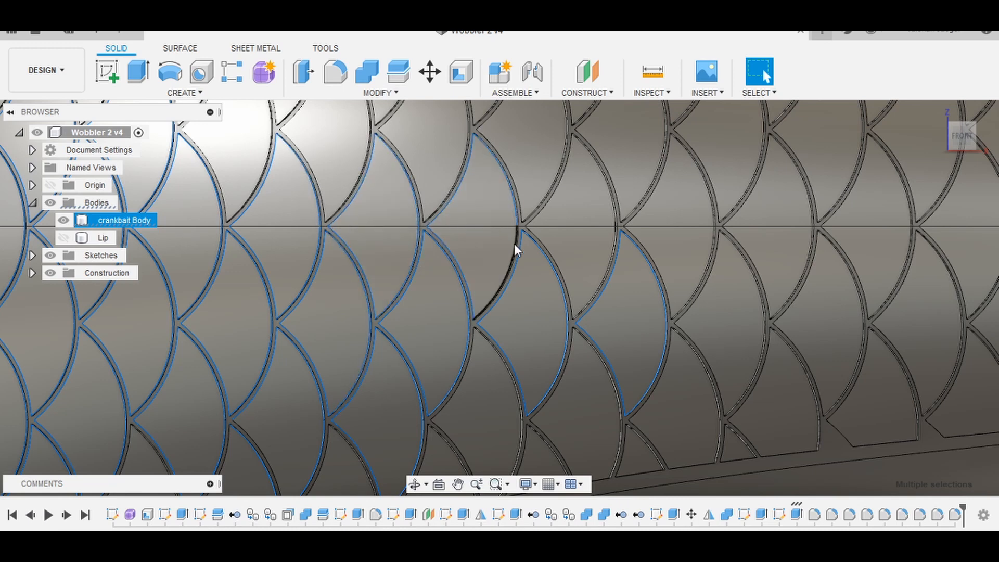
double_click(613, 255, "ctrl")
double_click(709, 260, "ctrl")
double_click(762, 313, "ctrl")
double_click(859, 307, "ctrl")
- Continue selecting scale outlines on both sides of the mid-body line in the narrowing rear part of the body
middle_click_drag(831, 224, 730, 289)
double_click(596, 214, "ctrl")
double_click(650, 250, "ctrl")
double_click(748, 261, "ctrl")
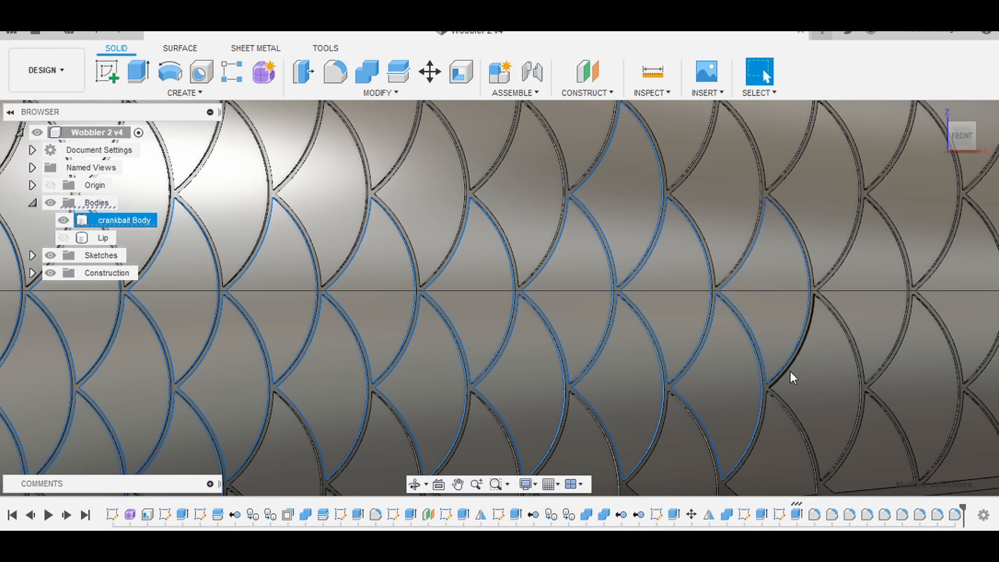
double_click(790, 370, "ctrl")
double_click(837, 312, "ctrl")
double_click(901, 355, "ctrl")
- Select the scale outlines above the mid-body line near the tail, working back towards the head
middle_click_drag(901, 355, 710, 386)
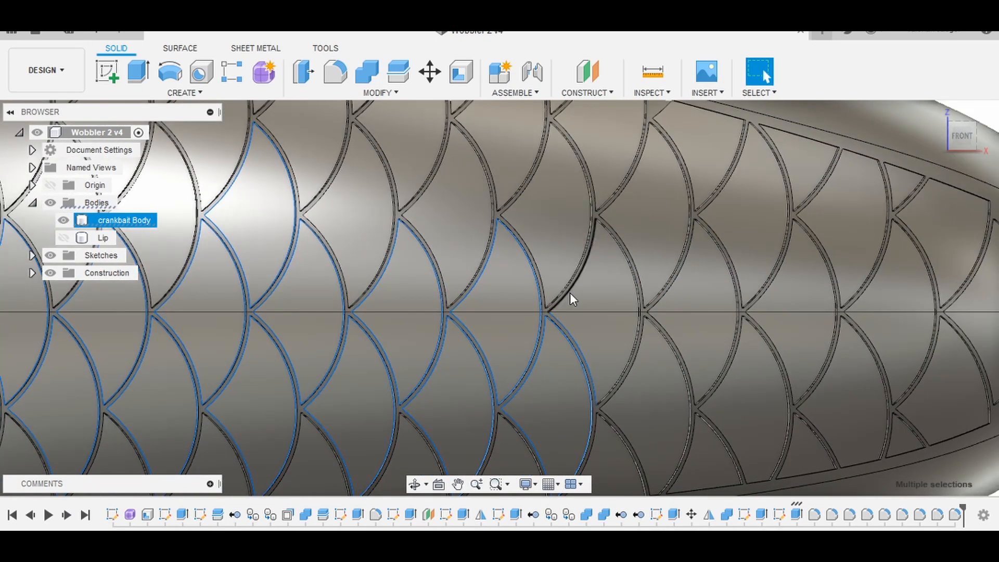
left_click(884, 280, "ctrl")
middle_click_drag(755, 343, 797, 373)
left_click(809, 224, "ctrl")
left_click(694, 234, "ctrl")
left_click(590, 247, "ctrl")
double_click(360, 261, "ctrl")
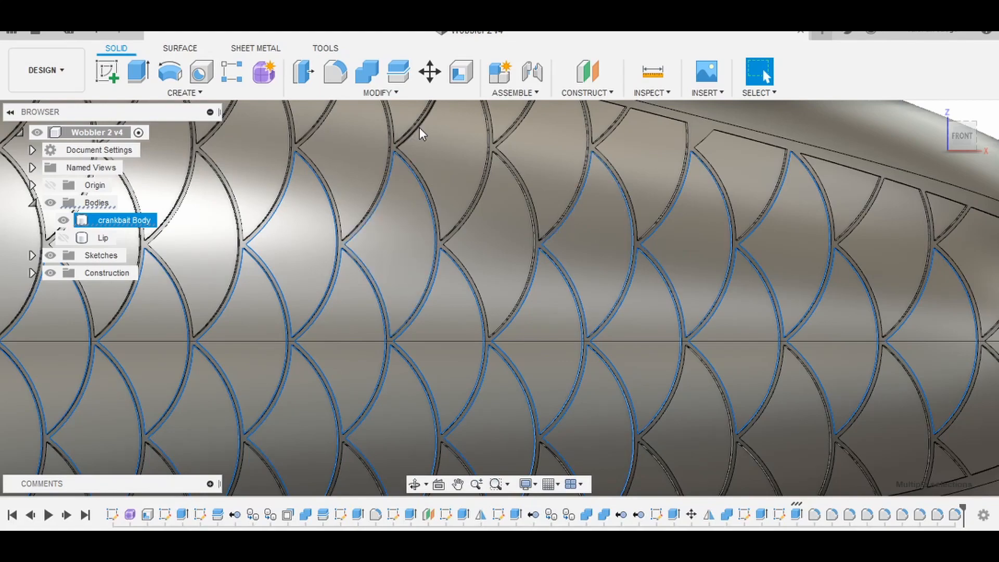
- Add skipped scale outlines between the mid-body line and the back outline in the rear half of the body
middle_click_drag(560, 178, 568, 271)
double_click(324, 258, "ctrl")
middle_click_drag(419, 300, 578, 300)
left_click(398, 260, "ctrl")
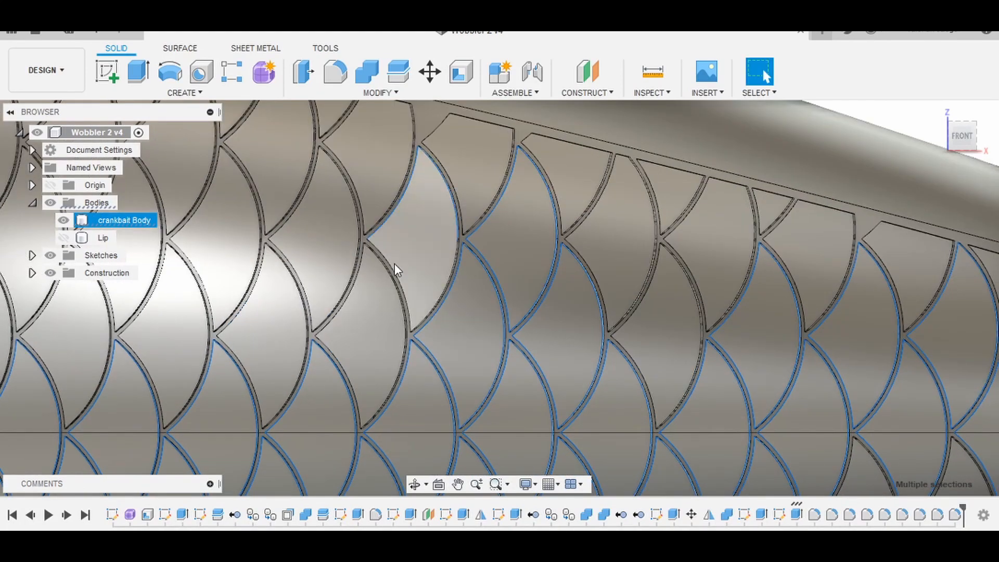
left_click(335, 343, "ctrl")
left_click(285, 356, "ctrl")
middle_click_drag(281, 362, 453, 365)
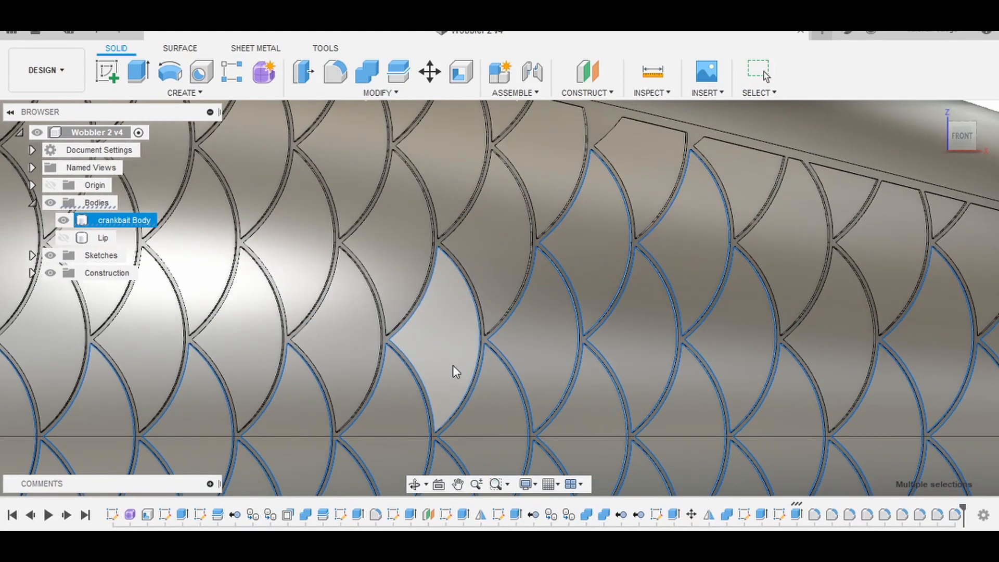
- Fill the gaps in the edge selection above the mid-body line with more scale outlines towards the head
left_click(528, 224, "ctrl")
left_click(360, 255, "ctrl")
left_click(364, 288, "ctrl")
left_click(226, 356, "ctrl")
double_click(266, 264, "ctrl")
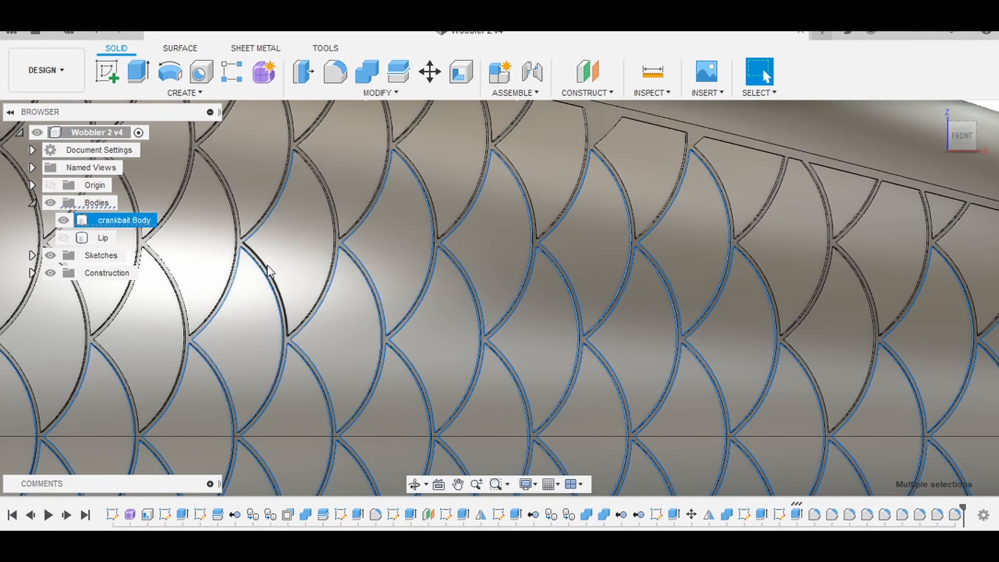
middle_click_drag(282, 260, 457, 280)
double_click(345, 236, "ctrl")
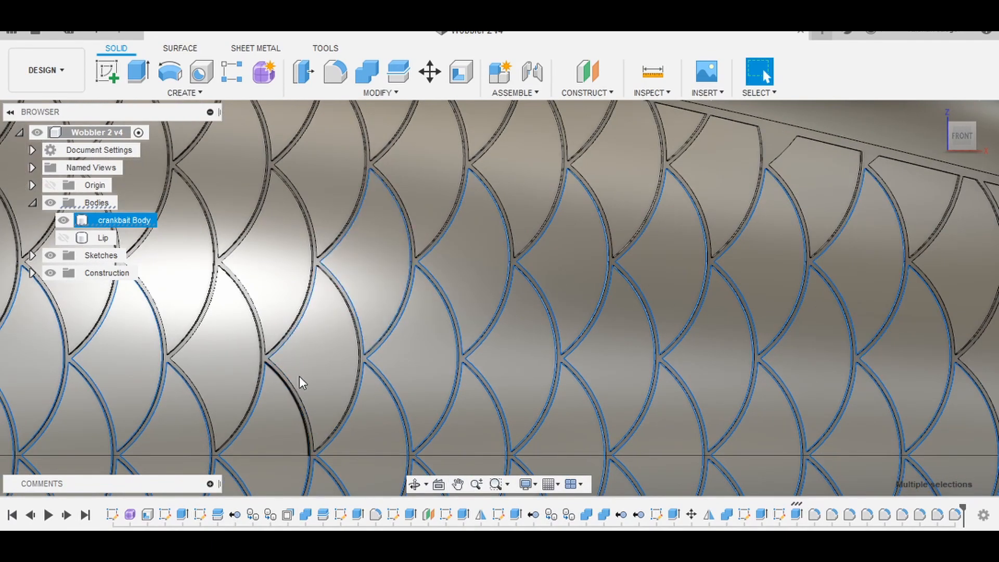
- Add the remaining scale outlines in the upper body rows nearest the already filleted area
middle_click_drag(249, 265, 294, 287)
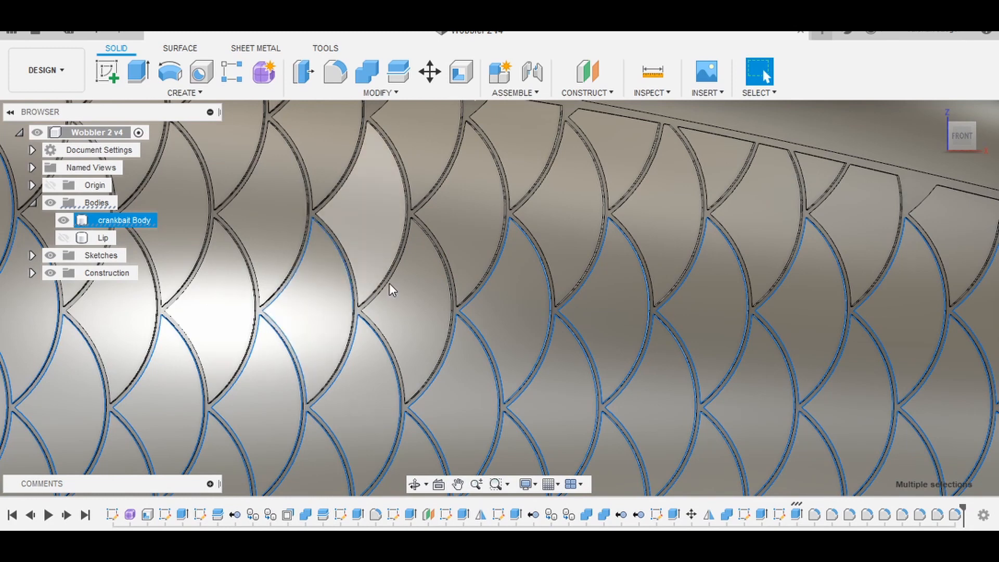
middle_click_drag(274, 346, 501, 269)
double_click(355, 301, "ctrl")
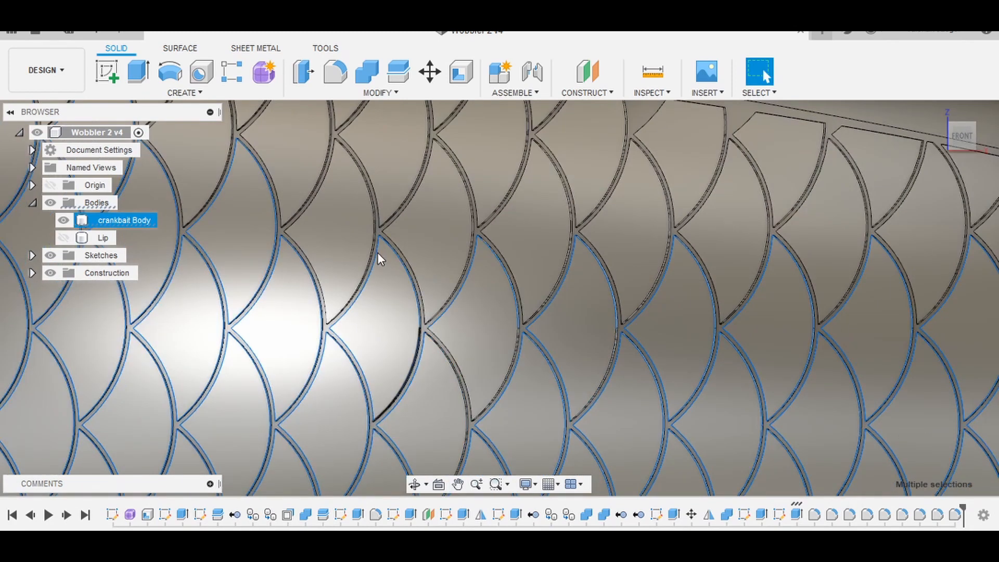
double_click(298, 247, "ctrl")
double_click(407, 260, "ctrl")
double_click(466, 416, "ctrl")
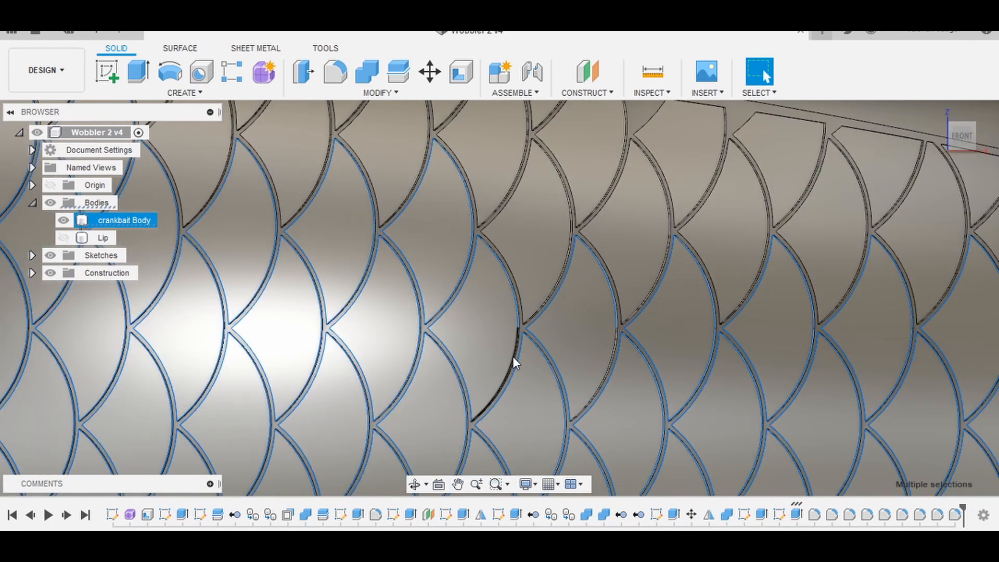
- Add the last unselected full scale outlines below the back outline, working towards the tail
double_click(513, 356, "ctrl")
double_click(609, 363, "ctrl")
double_click(572, 223, "ctrl")
double_click(669, 209, "ctrl")
double_click(703, 208, "ctrl")
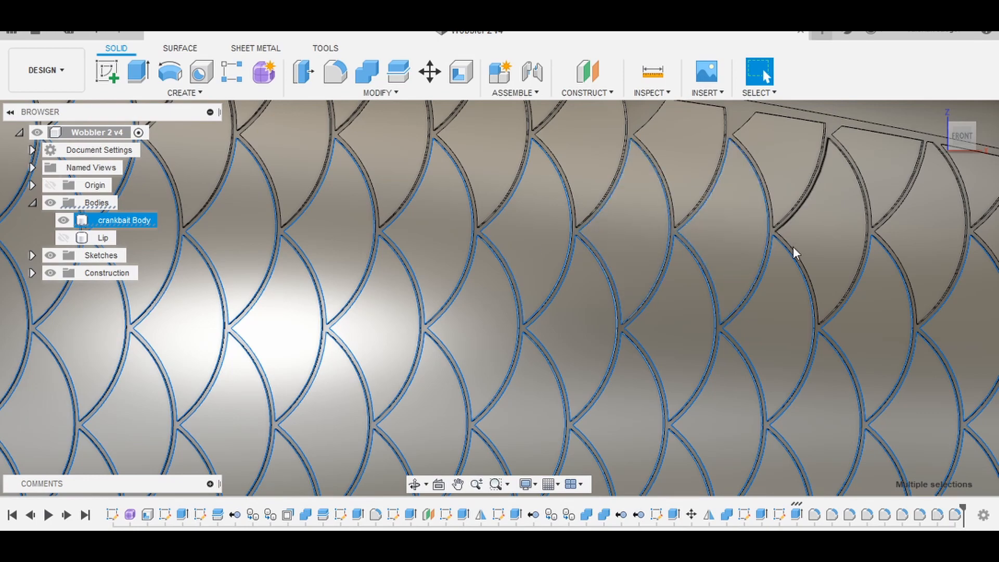
double_click(792, 247, "ctrl")
- Fillet all the selected scale outline edges
middle_click_drag(507, 362, 590, 397)
middle_click_drag(262, 361, 490, 379)
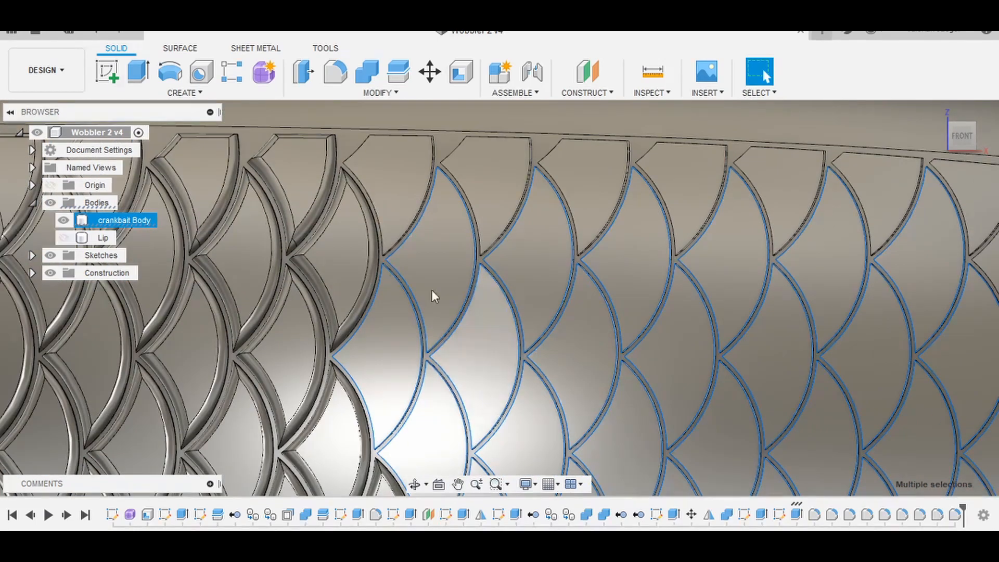
key("f")
left_click(934, 357)
- Select the faces of the first seven unfilleted cut-off scales along the back outline, working towards the tail
left_click(395, 195)
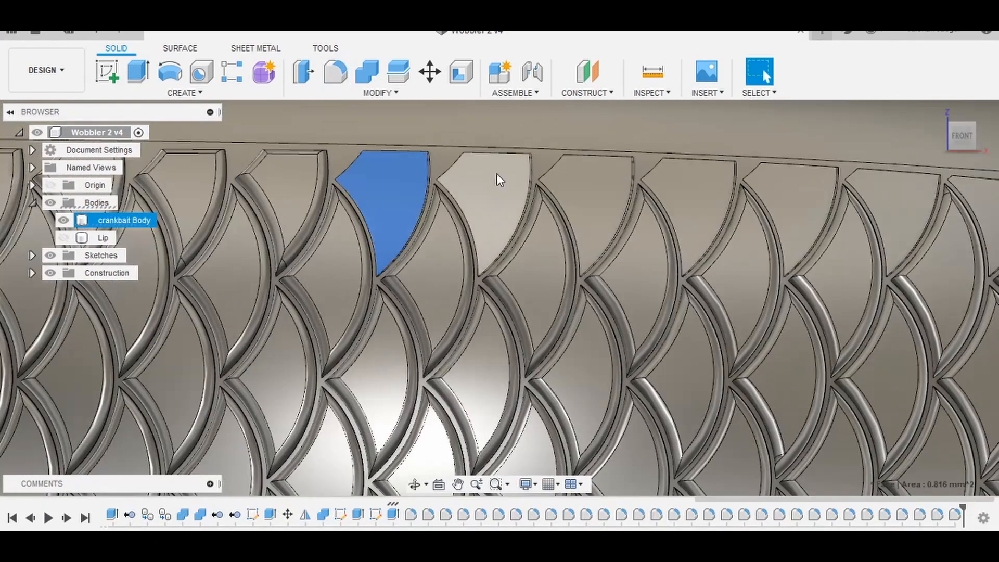
left_click(497, 176, "ctrl")
left_click(597, 189, "ctrl")
left_click(698, 194, "ctrl")
left_click(800, 199, "ctrl")
left_click(901, 206, "ctrl")
left_click(979, 214, "ctrl")
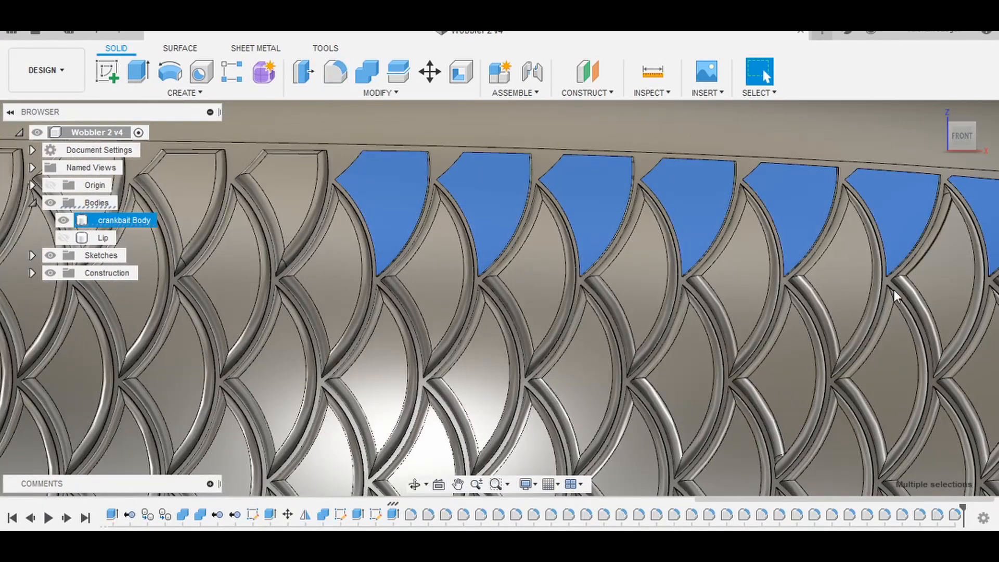
- Add the faces of the next cut-off scales along the descending back outline to the selection
scroll(893, 291, "down", 5)
middle_click_drag(893, 291, 515, 278)
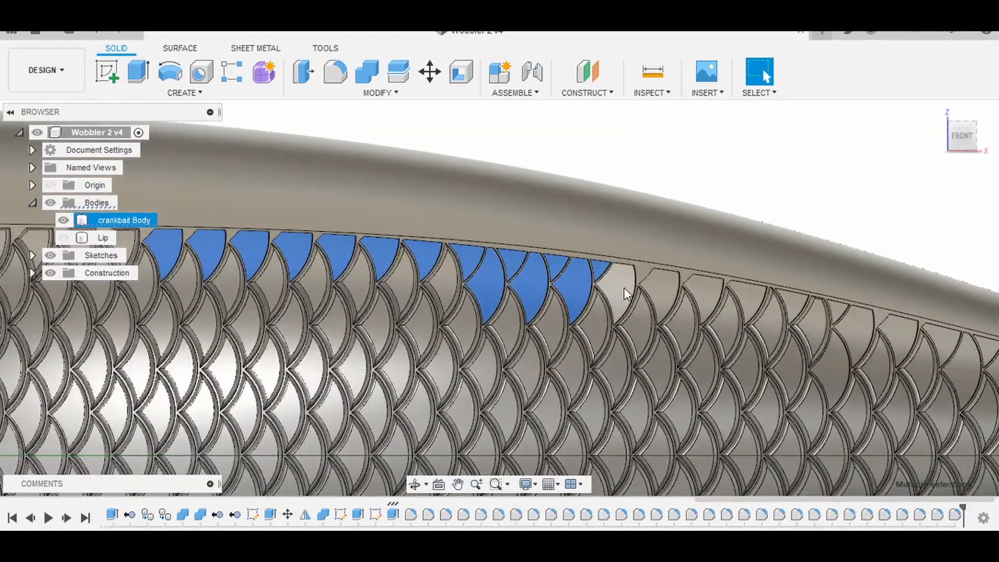
left_click(623, 289, "ctrl")
left_click(666, 294, "ctrl")
left_click(708, 297, "ctrl")
left_click(752, 303, "ctrl")
left_click(794, 307, "ctrl")
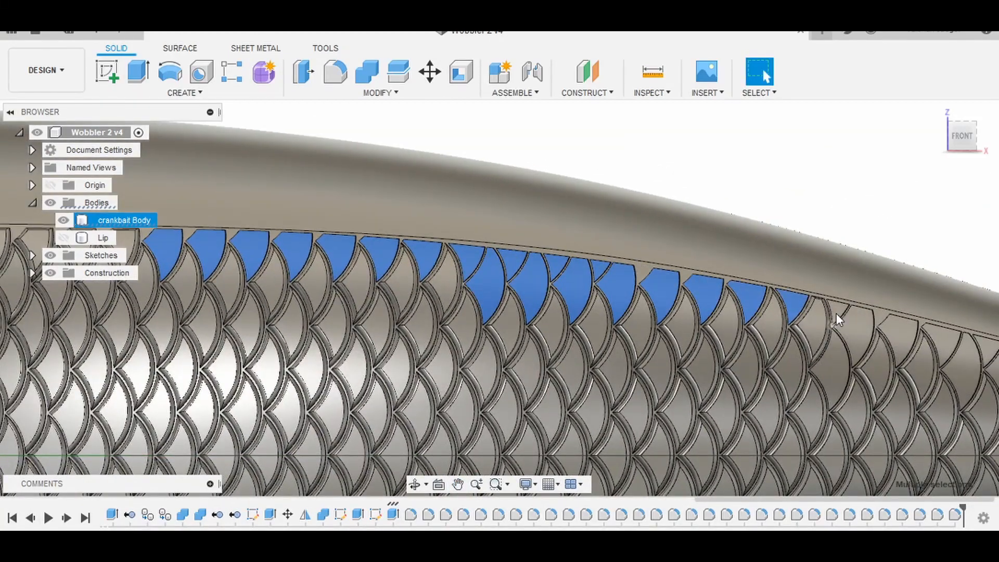
- Continue the face selection with the unfilleted scales along the back outline close to the tail
left_click(833, 372, "ctrl")
left_click(901, 335, "ctrl")
middle_click_drag(984, 428, 530, 329)
left_click(557, 271, "ctrl")
scroll(576, 261, "up", 3)
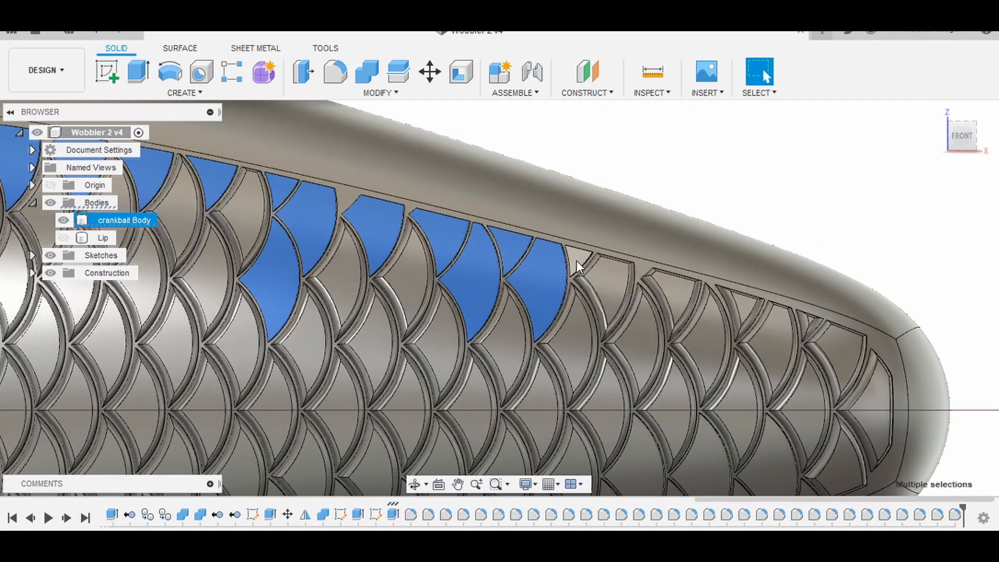
left_click(578, 262, "ctrl")
- Extend the face selection to the unfilleted cut-off scales along the belly outline, from the tail towards the middle of the body
left_click(643, 461, "ctrl")
left_click(709, 458, "ctrl")
left_click(774, 455, "ctrl")
middle_click_drag(774, 455, 718, 322)
middle_click_drag(217, 407, 458, 350)
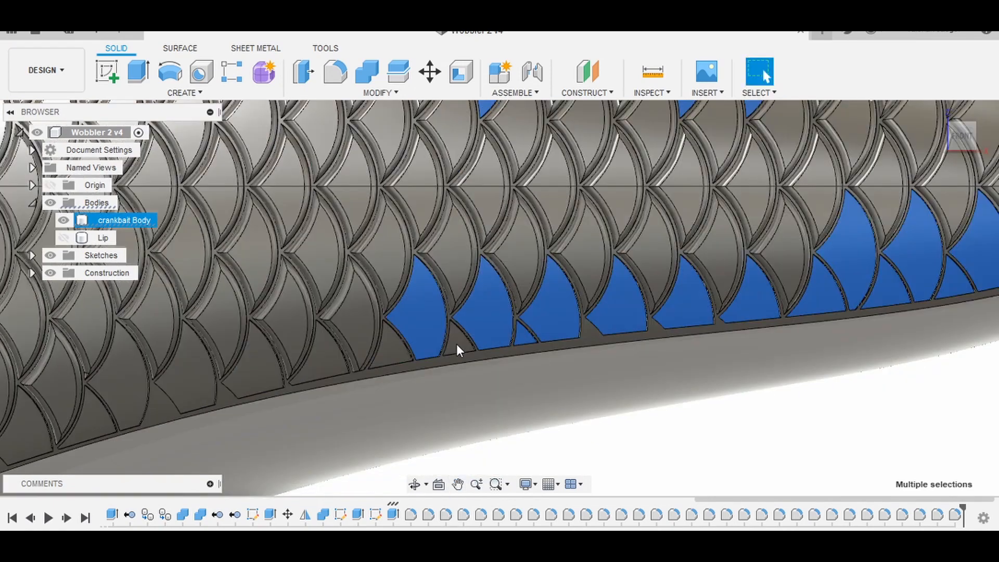
- Add the faces of the next cut-off scales along the descending belly outline to the selection, working towards the head
left_click(457, 341, "ctrl")
left_click(254, 374, "ctrl")
left_click(187, 380, "ctrl")
middle_click_drag(212, 435, 447, 335)
left_click(448, 336, "ctrl")
left_click(377, 346, "ctrl")
left_click(308, 364, "ctrl")
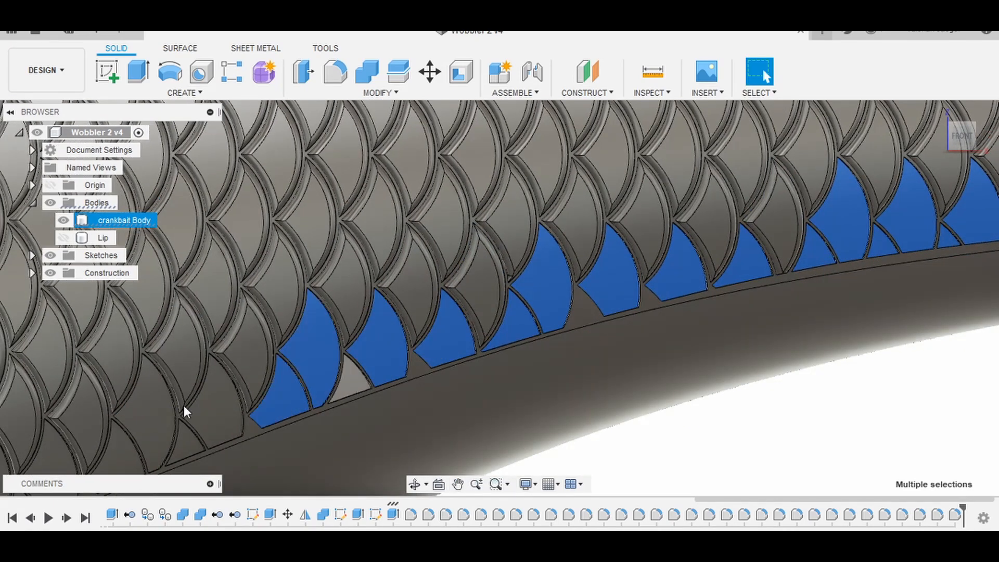
- Select the last unfilleted cut-off scale faces along the belly outline and fillet all the selected scales
left_click(185, 442, "ctrl")
middle_click_drag(150, 452, 442, 322)
left_click(267, 341, "ctrl")
middle_click_drag(299, 419, 442, 363)
key("f")
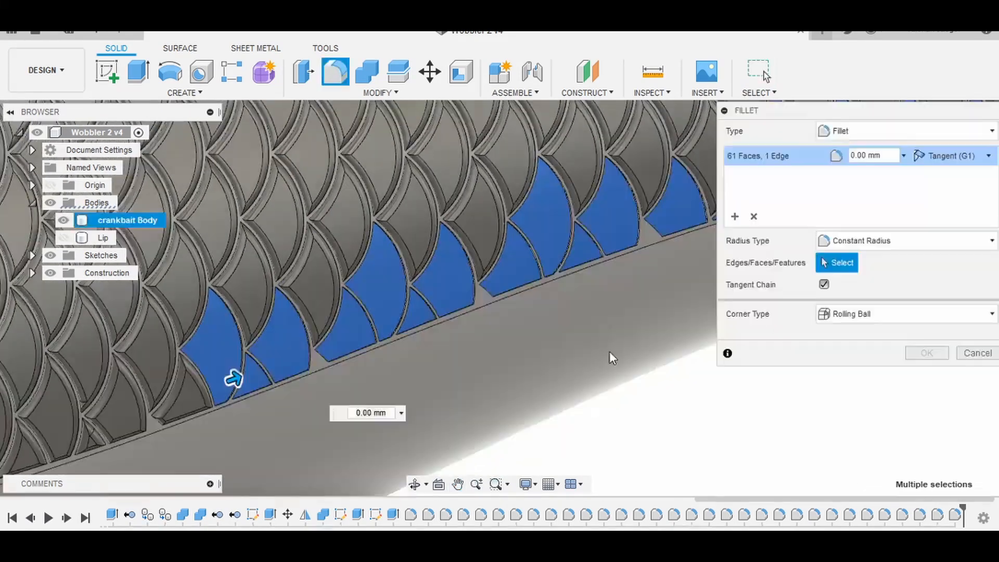
key("Escape")
- Examine the filleted scale texture over the whole side of the crankbait body, from the gill lines to the tail
scroll(653, 324, "down", 6)
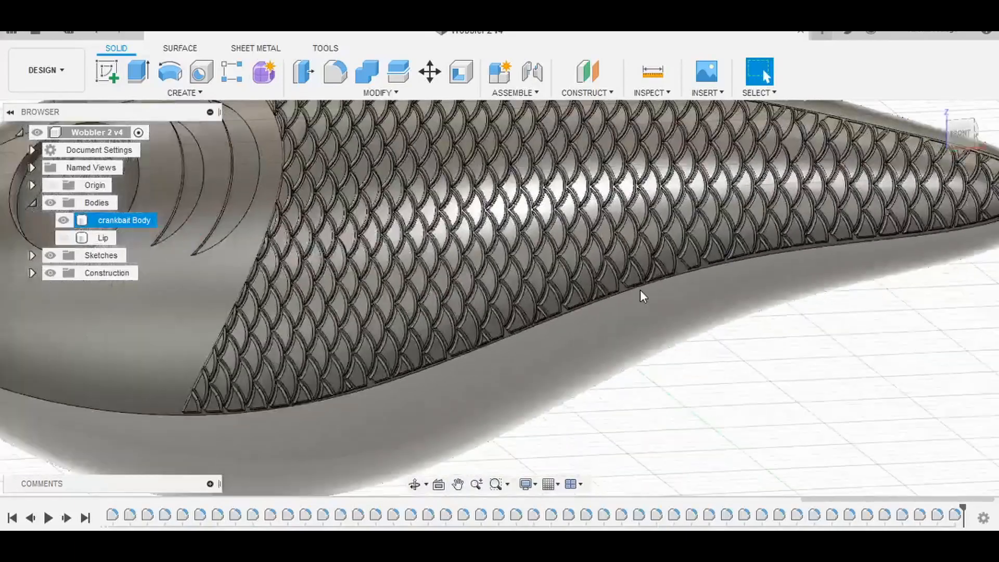
scroll(640, 289, "down", 3)
middle_click_drag(693, 327, 723, 403)
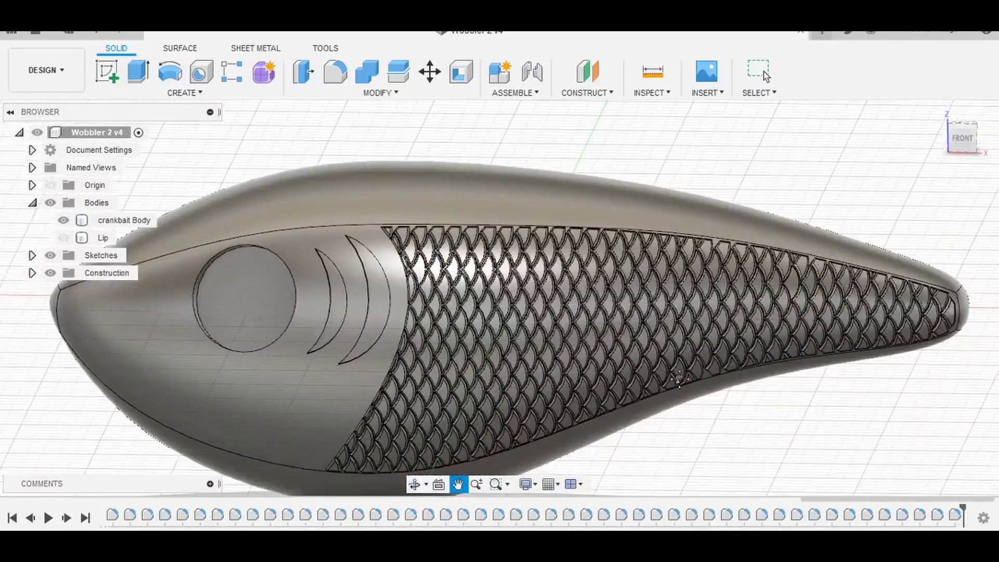
key("Escape")
scroll(668, 350, "up", 5)
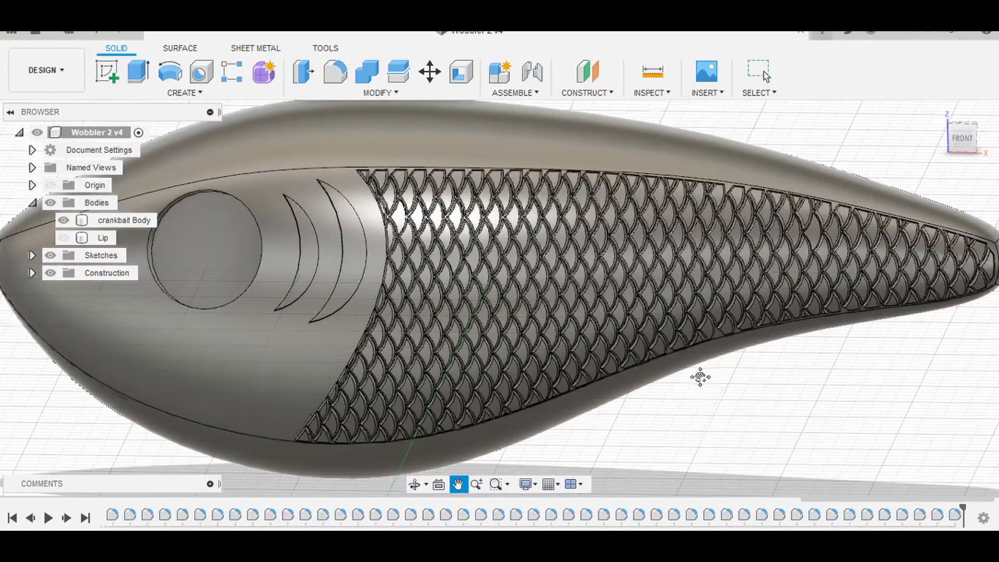
middle_click_drag(698, 374, 663, 372)
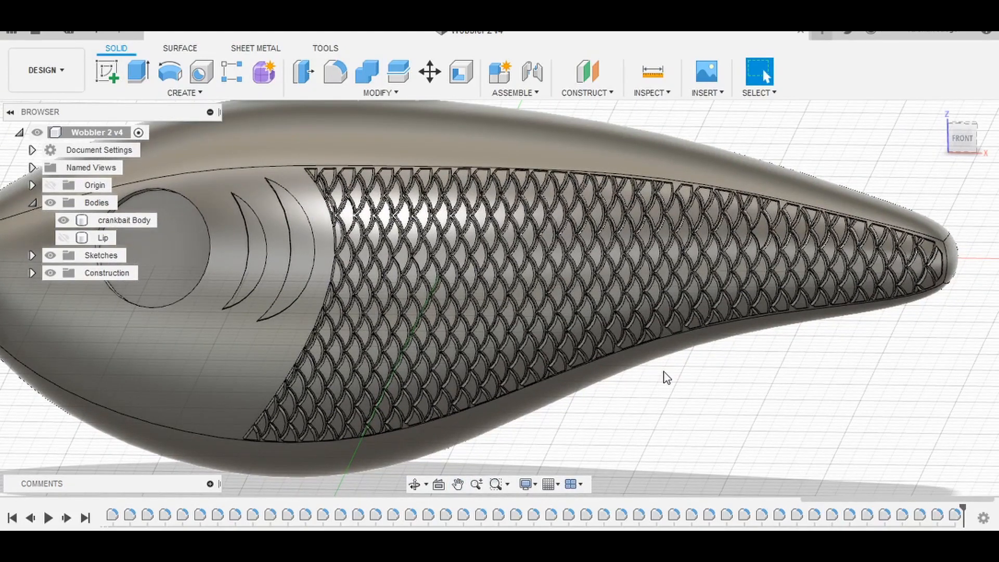